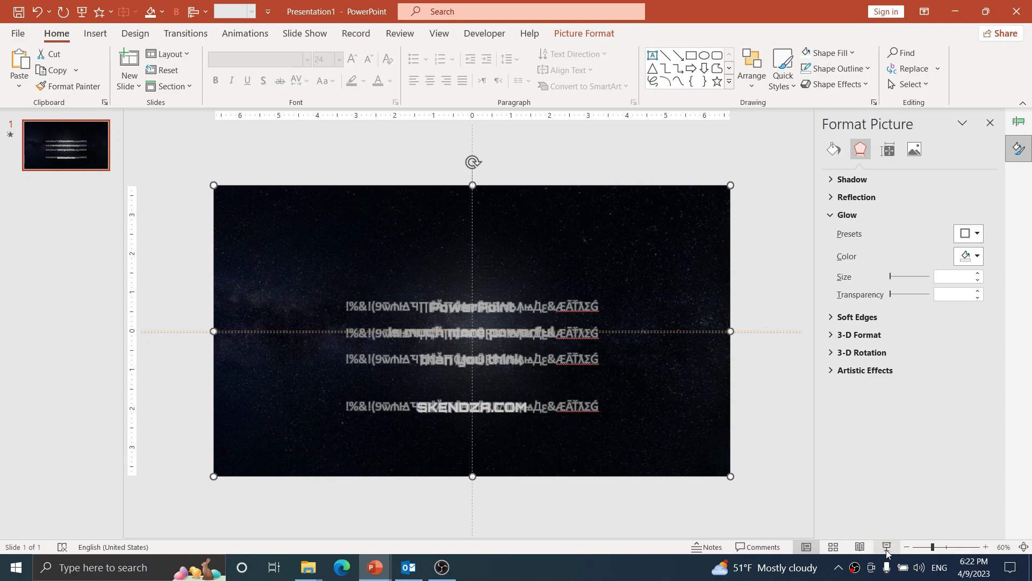
Play the finished slide as a slide show, then add a new slide after slide 1.
{"action": "left_click", "coordinate": [887, 548]}
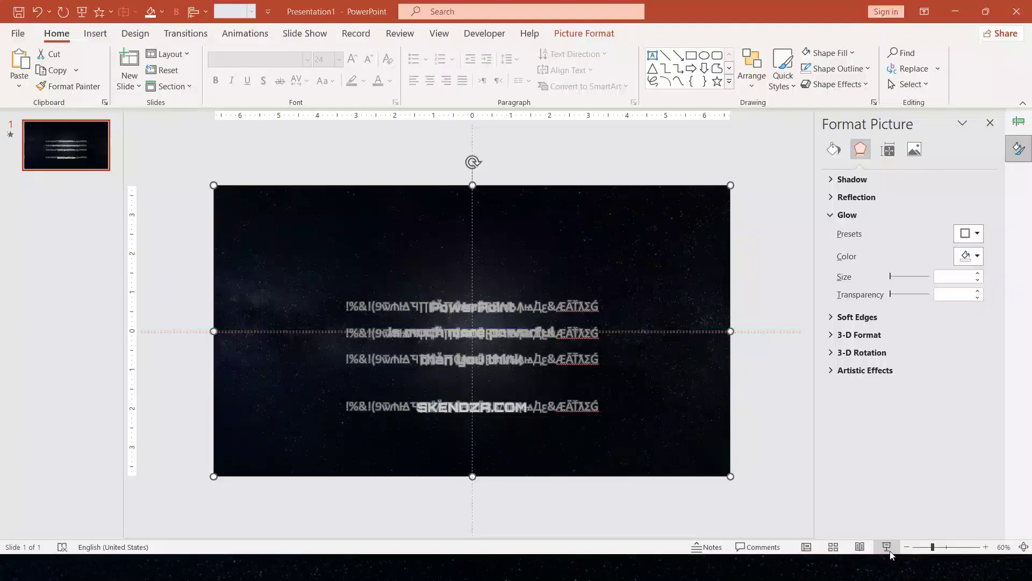
{"action": "left_click", "coordinate": [76, 224]}
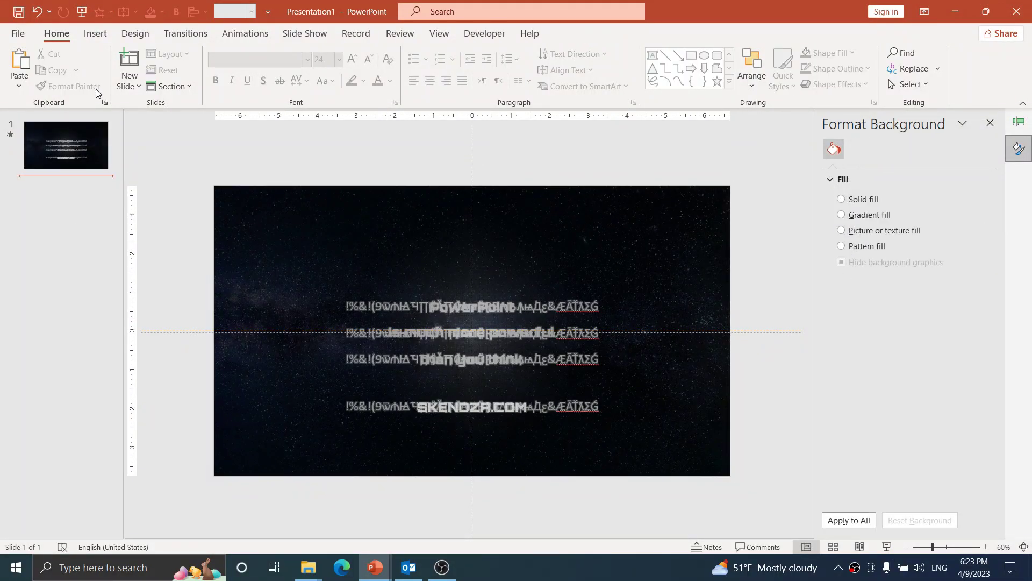
{"action": "right_click", "coordinate": [78, 186]}
{"action": "left_click", "coordinate": [123, 240]}
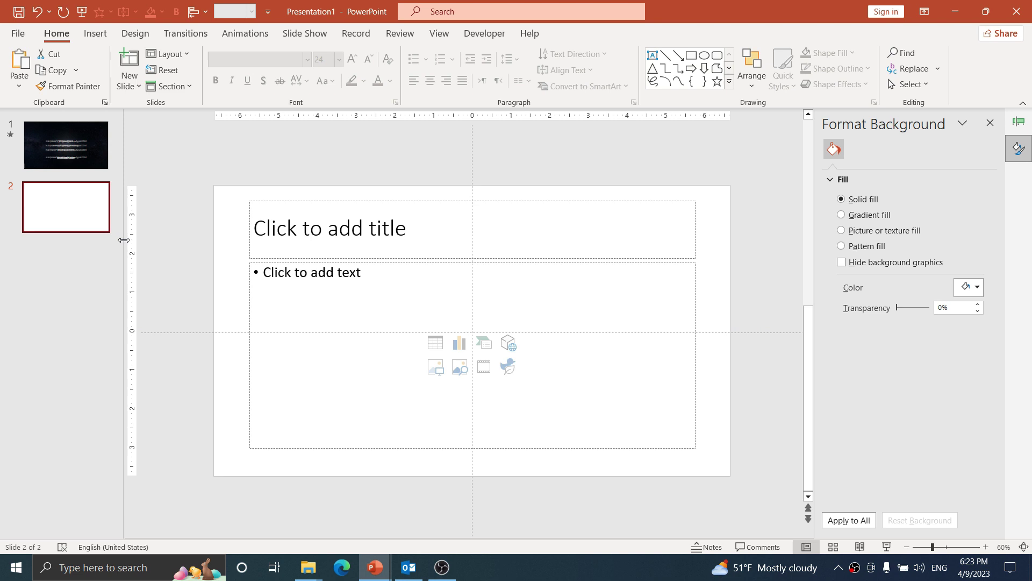
Delete both placeholders from the new slide and switch to the web browser.
{"action": "left_click_drag", "start_coordinate": [235, 186], "coordinate": [724, 482]}
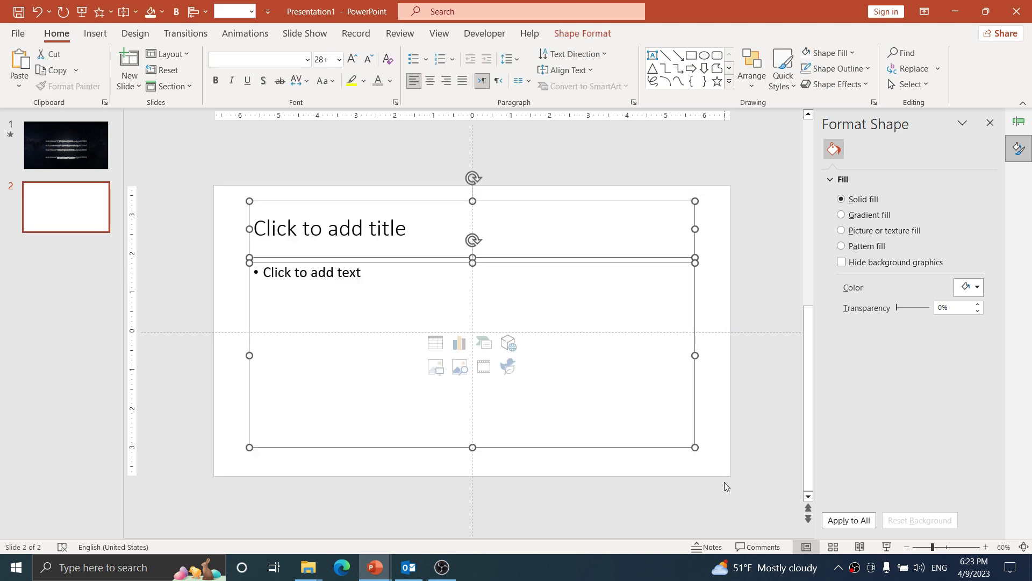
{"action": "key", "text": "Delete"}
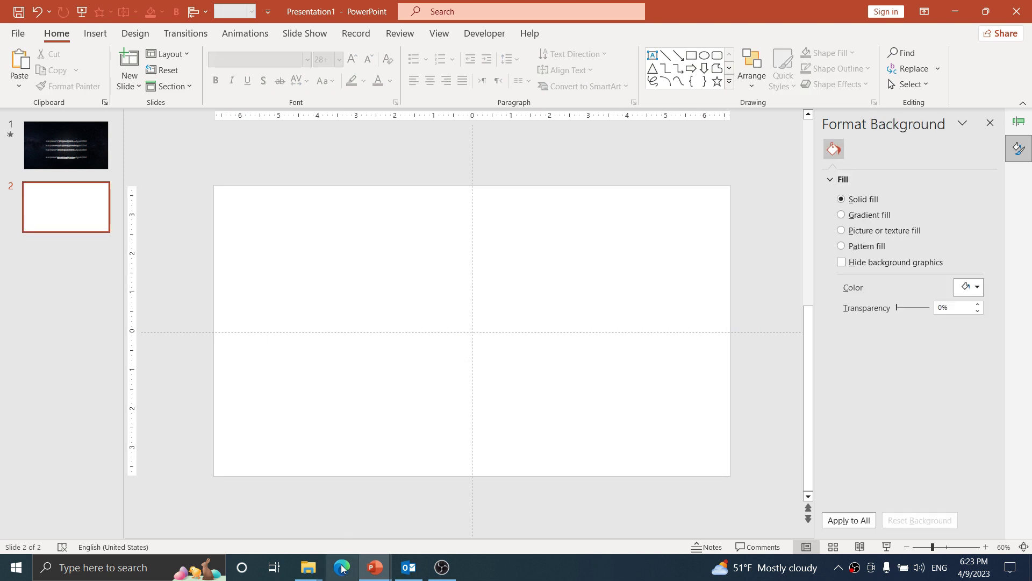
{"action": "left_click", "coordinate": [342, 567]}
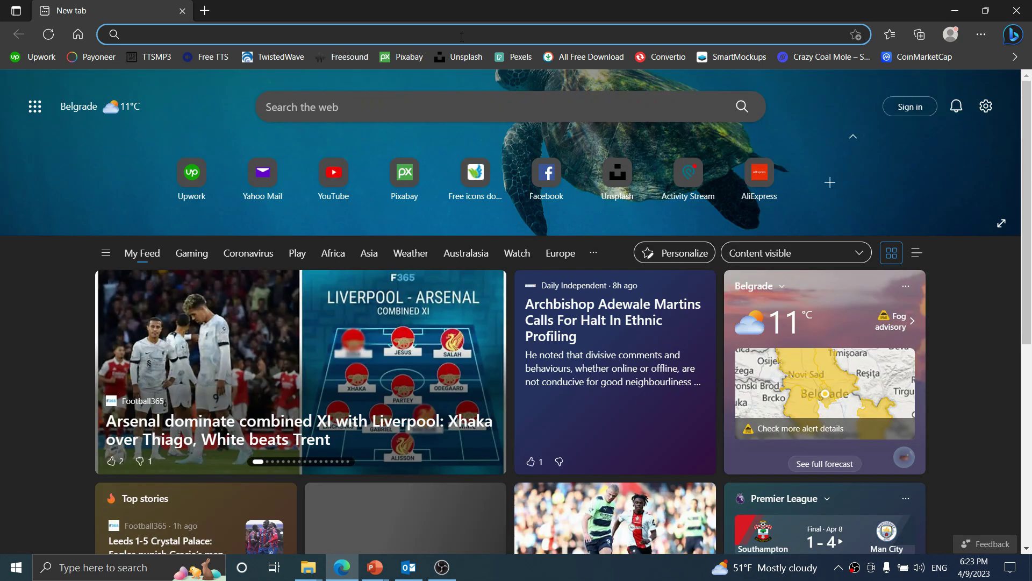
Search Pixabay for 'space' images.
{"action": "left_click", "coordinate": [415, 58]}
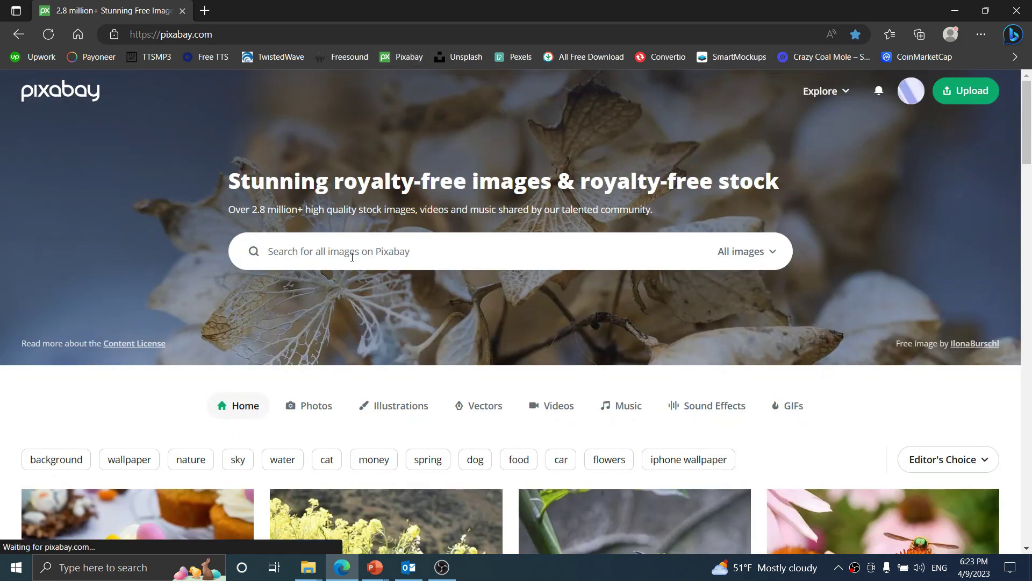
{"action": "left_click", "coordinate": [352, 257]}
{"action": "type", "text": "space"}
{"action": "key", "text": "Return"}
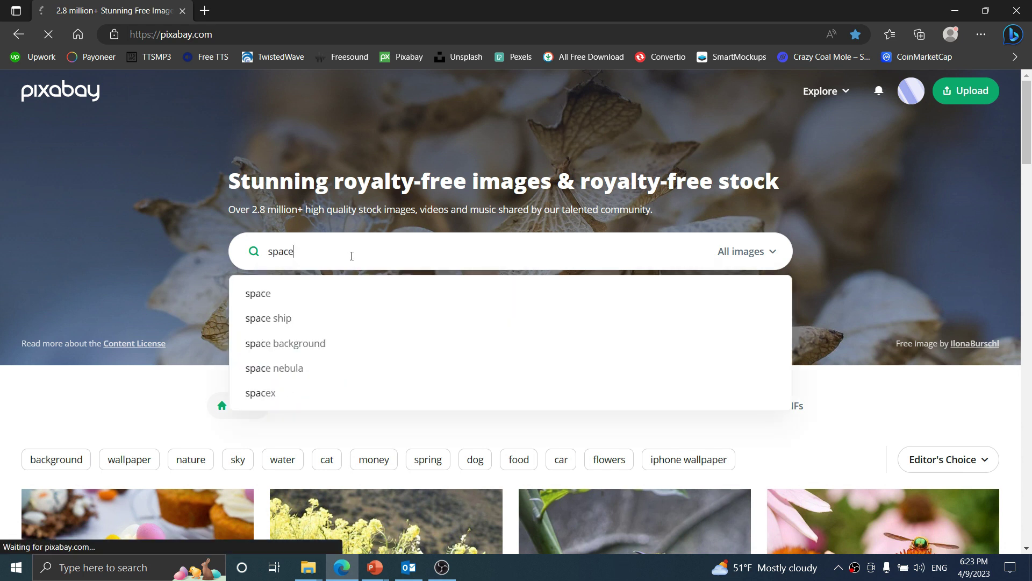
Download the Milky Way starry-sky photo from the results.
{"action": "scroll", "coordinate": [231, 432], "scroll_direction": "down", "scroll_amount": 2}
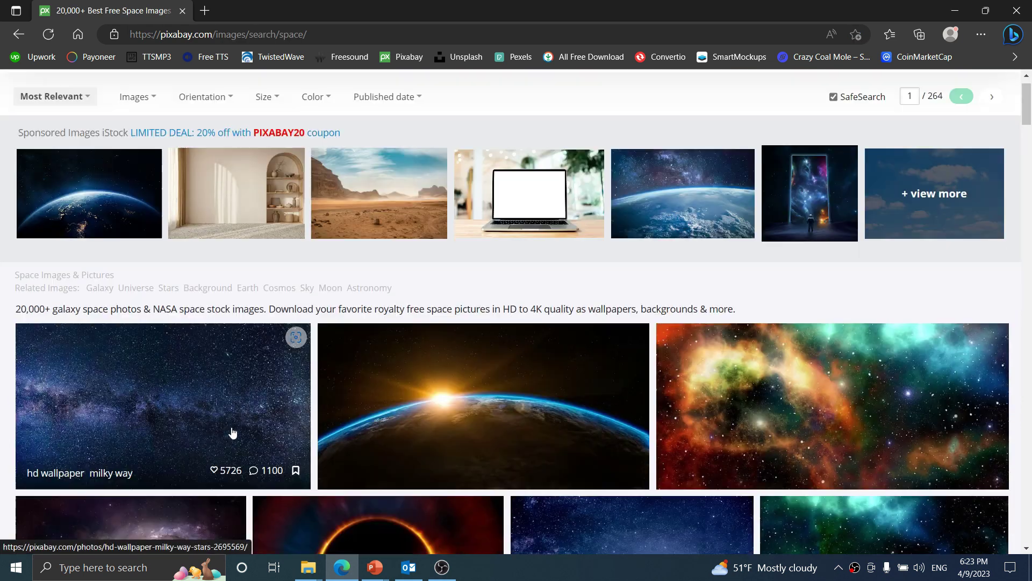
{"action": "left_click", "coordinate": [199, 304]}
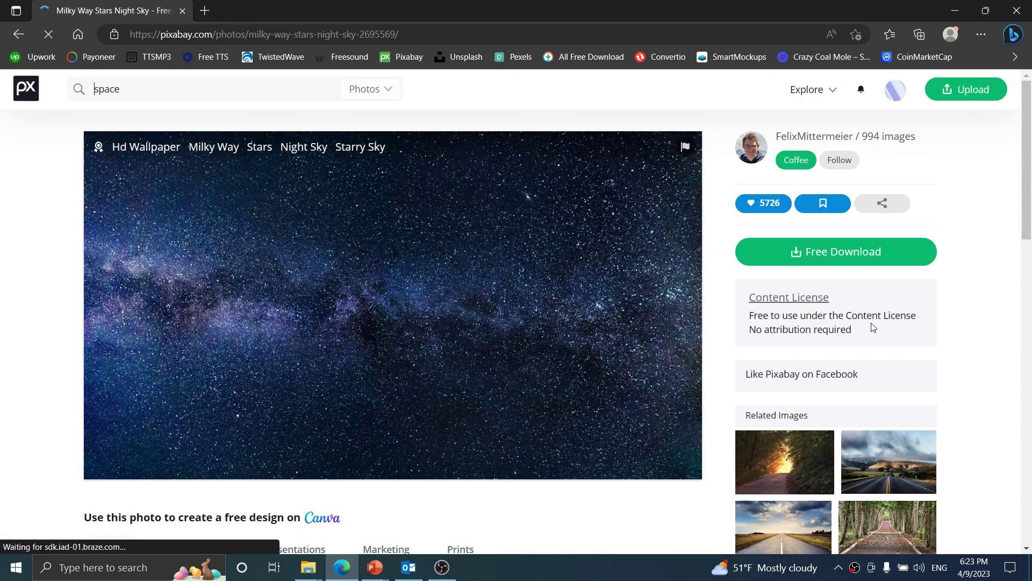
{"action": "left_click", "coordinate": [799, 255]}
{"action": "left_click", "coordinate": [795, 368]}
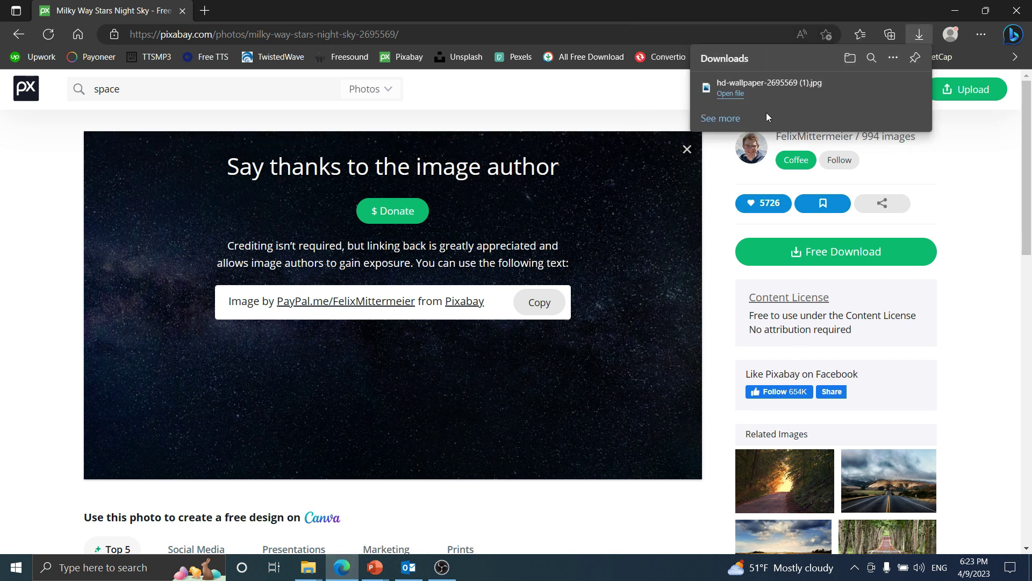
Place the downloaded photo on slide 2 and set its brightness to -50%.
{"action": "mouse_move", "coordinate": [754, 92]}
{"action": "left_mouse_down"}
{"action": "mouse_move", "coordinate": [375, 567]}
{"action": "mouse_move", "coordinate": [303, 513]}
{"action": "mouse_move", "coordinate": [411, 325]}
{"action": "left_mouse_up"}
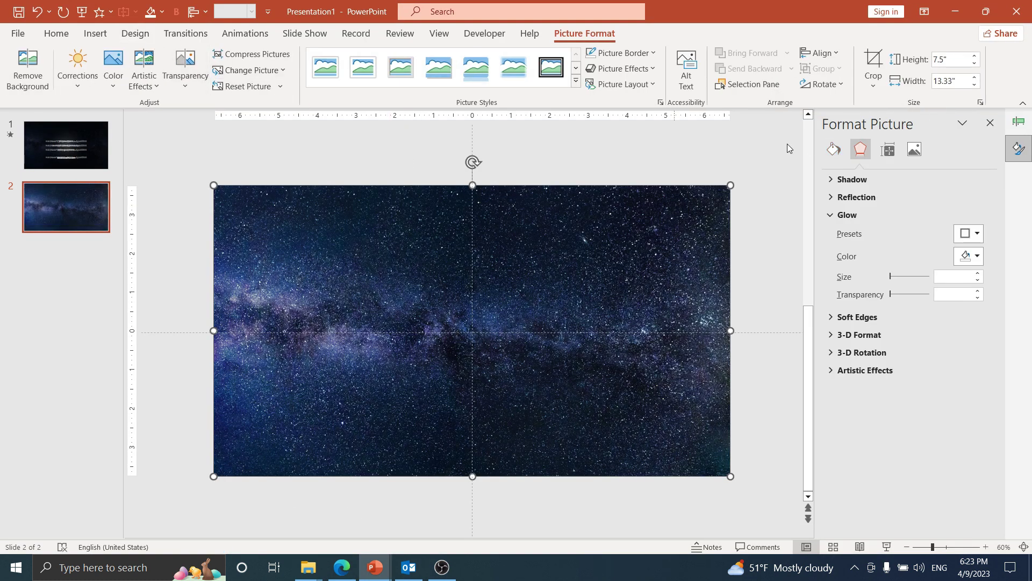
{"action": "left_click", "coordinate": [915, 149]}
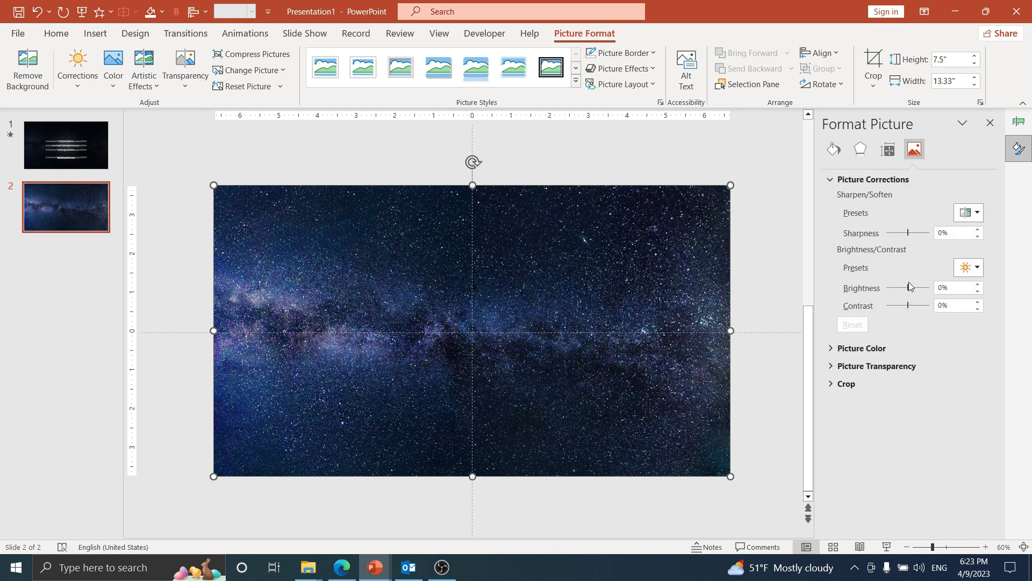
{"action": "left_click_drag", "start_coordinate": [899, 289], "coordinate": [898, 289]}
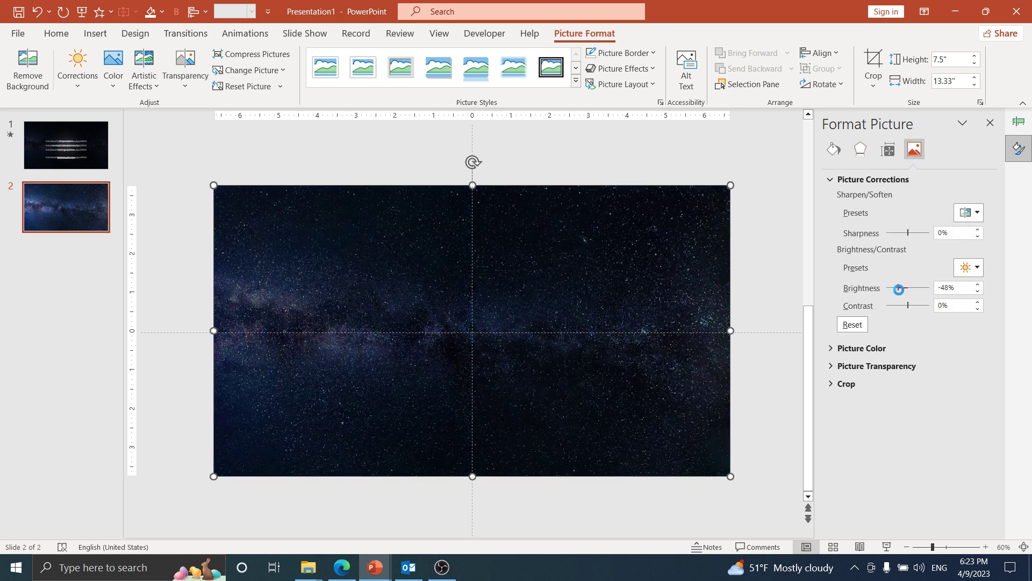
Preview the darkened slide as a slide show, then reselect the starry picture.
{"action": "left_click", "coordinate": [887, 547]}
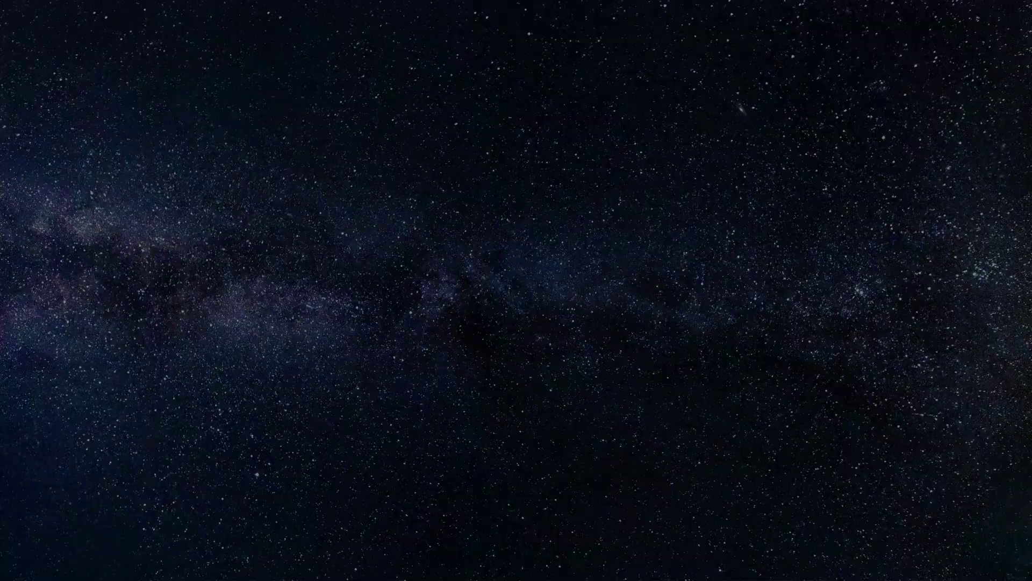
{"action": "key", "text": "Escape"}
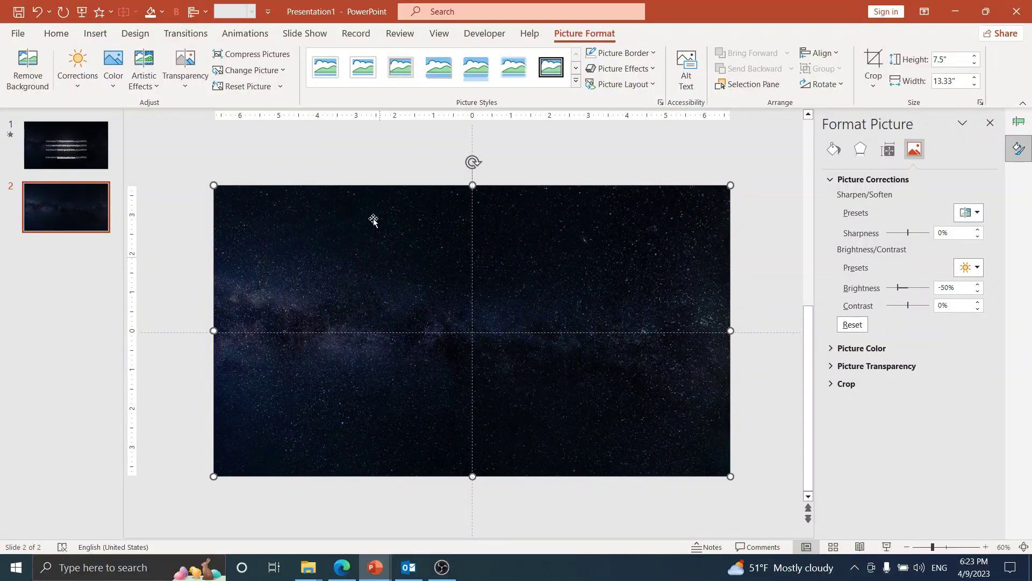
{"action": "left_click", "coordinate": [346, 154]}
{"action": "left_click", "coordinate": [352, 245]}
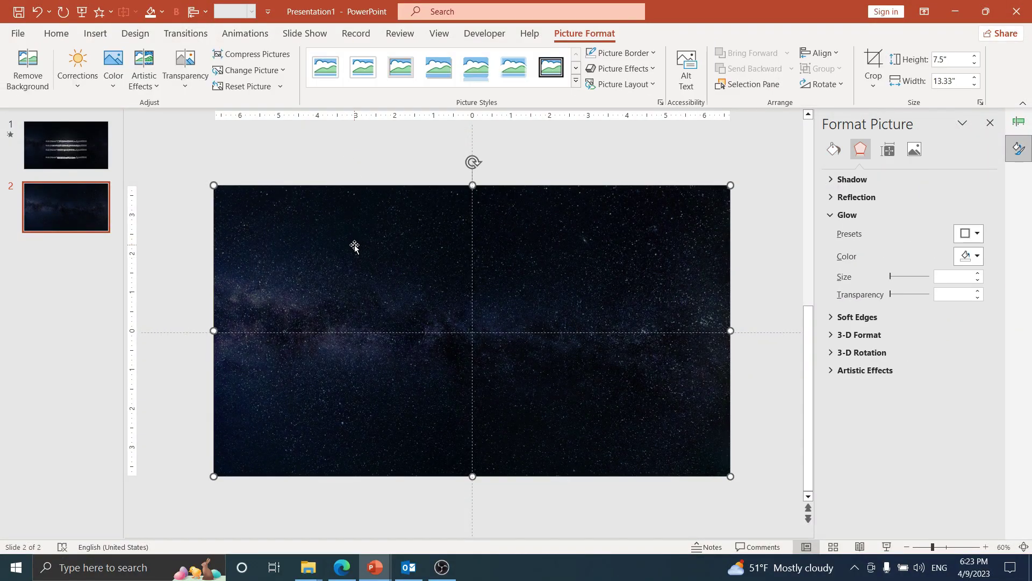
Add a Grow/Shrink emphasis to the picture, With Previous, lasting 40 seconds.
{"action": "left_click", "coordinate": [226, 37]}
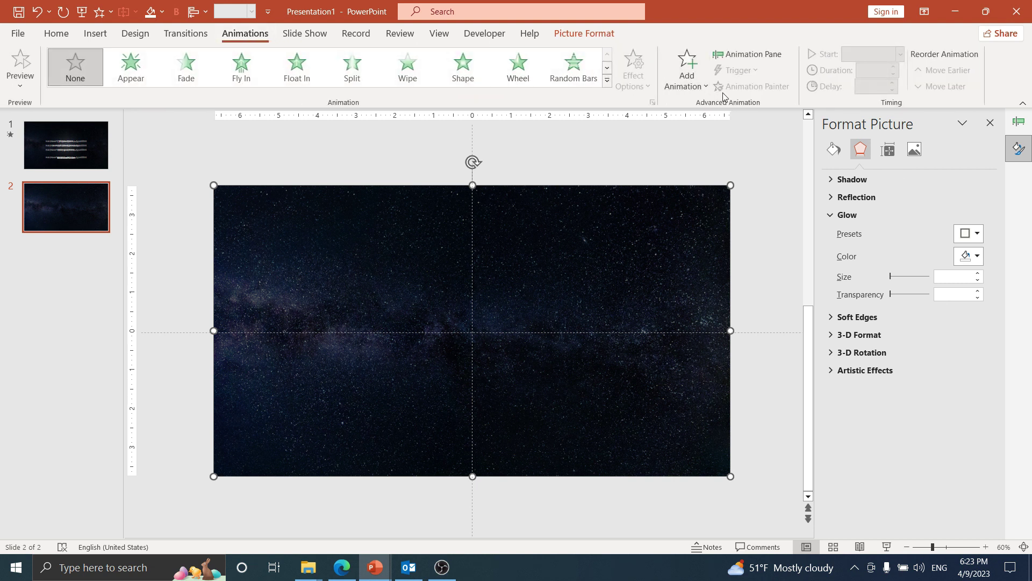
{"action": "left_click", "coordinate": [676, 77]}
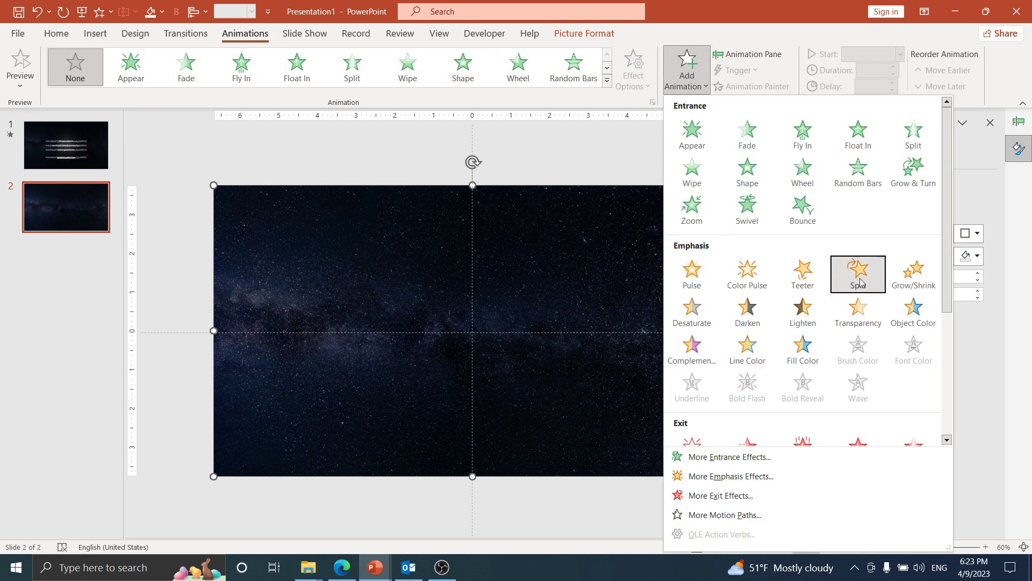
{"action": "left_click", "coordinate": [913, 274]}
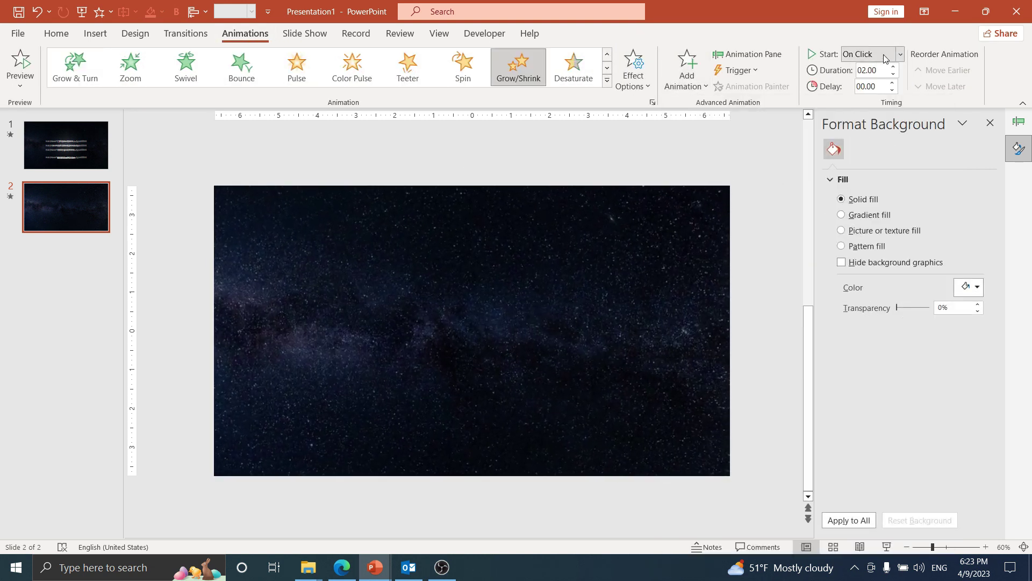
{"action": "left_click", "coordinate": [887, 56]}
{"action": "left_click", "coordinate": [877, 78]}
{"action": "left_click", "coordinate": [884, 68]}
{"action": "key", "text": "Return"}
Add a Right motion path, With Previous, lasting 40 seconds, and show the Animation Pane.
{"action": "left_click", "coordinate": [694, 67]}
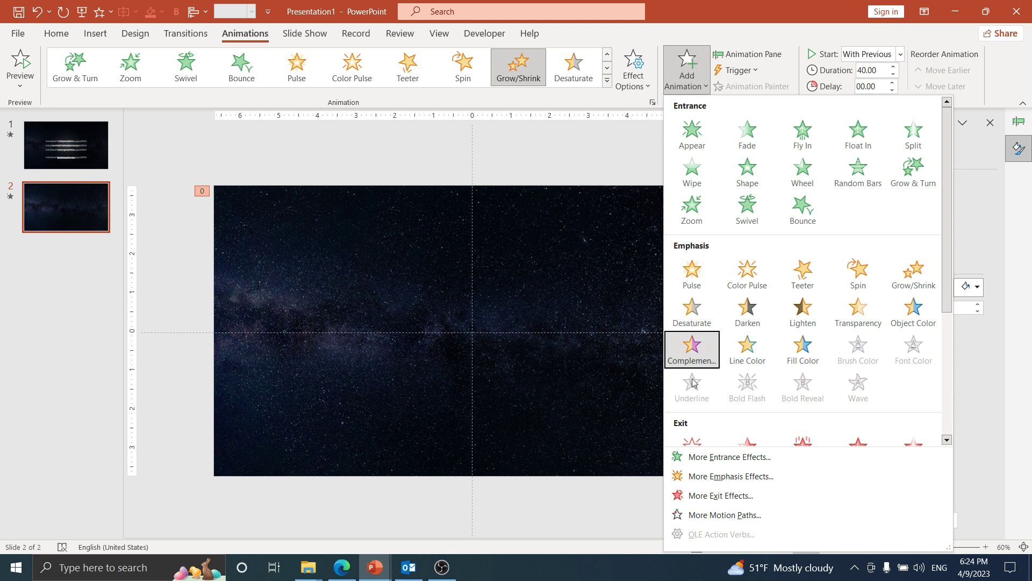
{"action": "left_click", "coordinate": [699, 514]}
{"action": "left_click", "coordinate": [535, 396]}
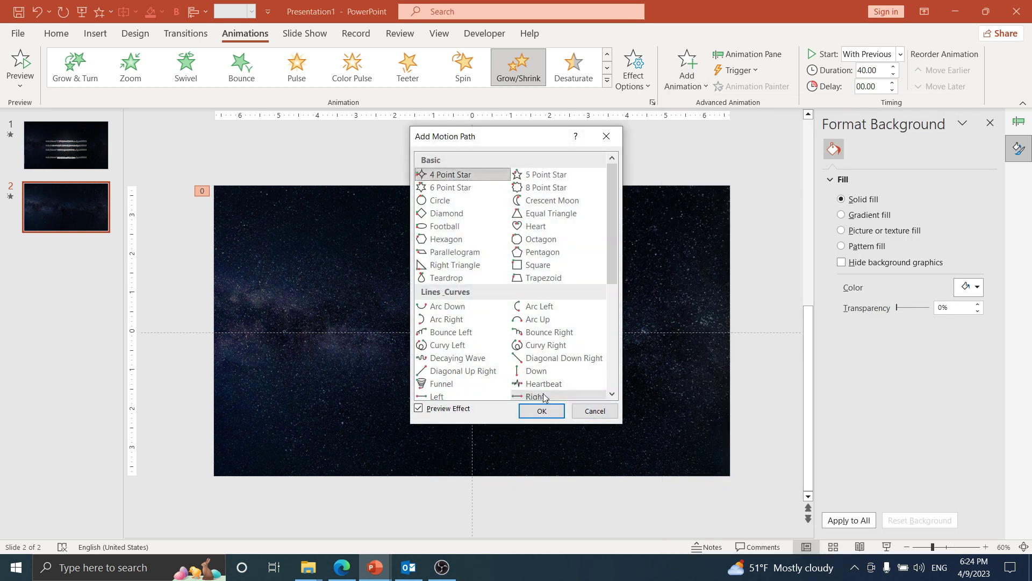
{"action": "left_click", "coordinate": [542, 411]}
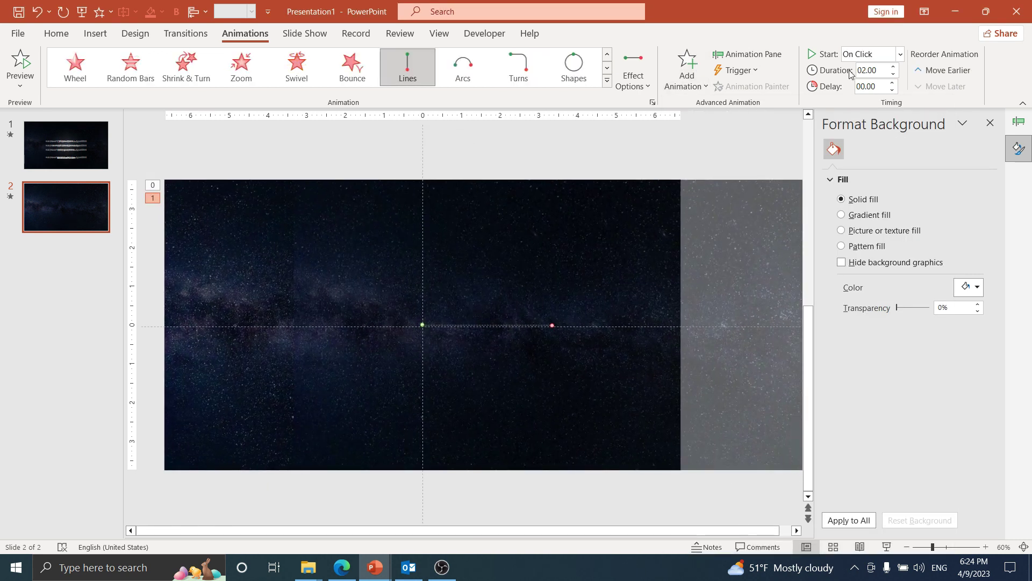
{"action": "left_click", "coordinate": [861, 54]}
{"action": "left_click", "coordinate": [860, 78]}
{"action": "left_click", "coordinate": [874, 70]}
{"action": "type", "text": "40"}
{"action": "key", "text": "Return"}
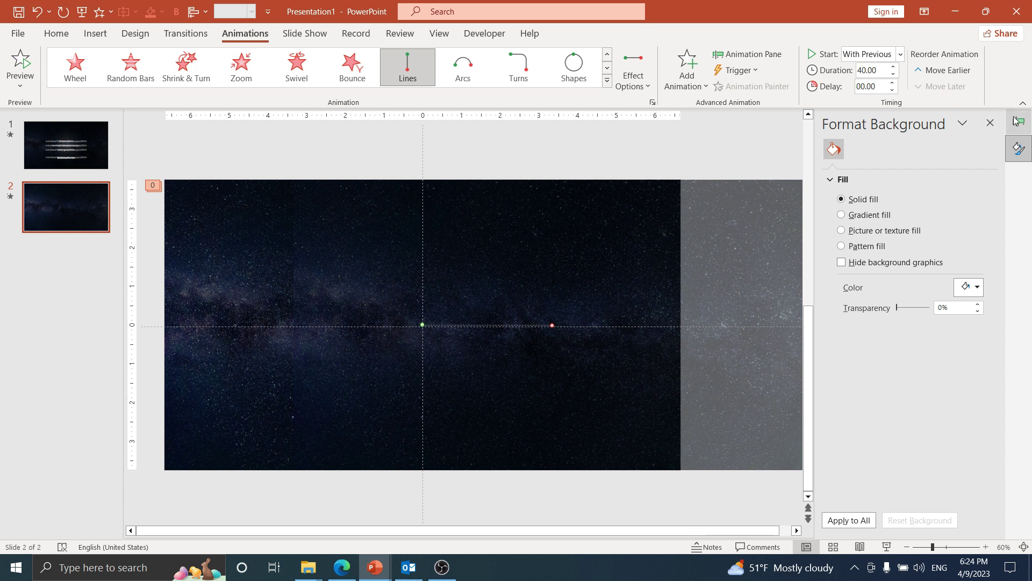
{"action": "left_click", "coordinate": [1019, 121]}
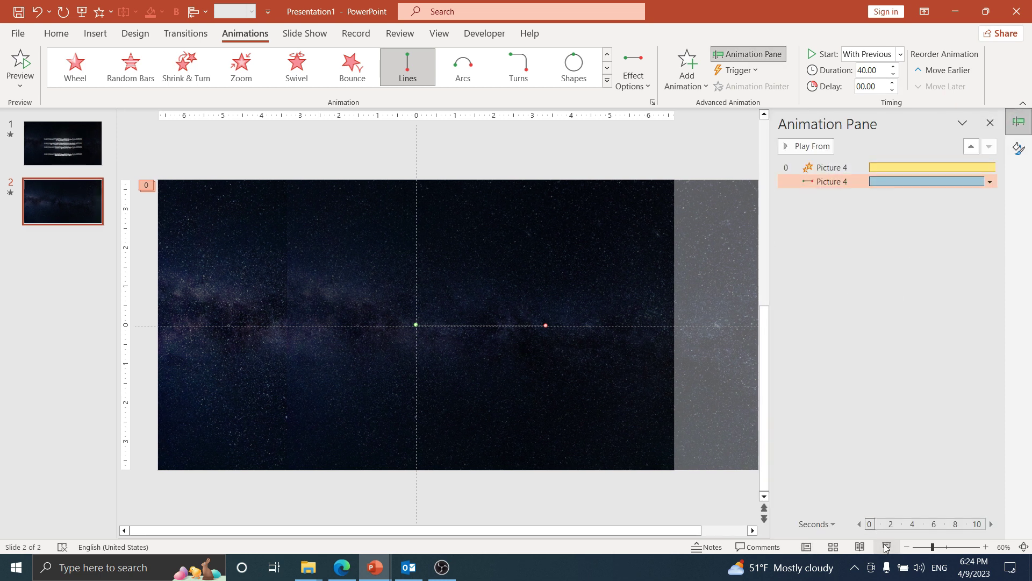
Set the Right motion path's smooth start and end to 0 seconds, previewing the show before and after.
{"action": "left_click", "coordinate": [886, 546]}
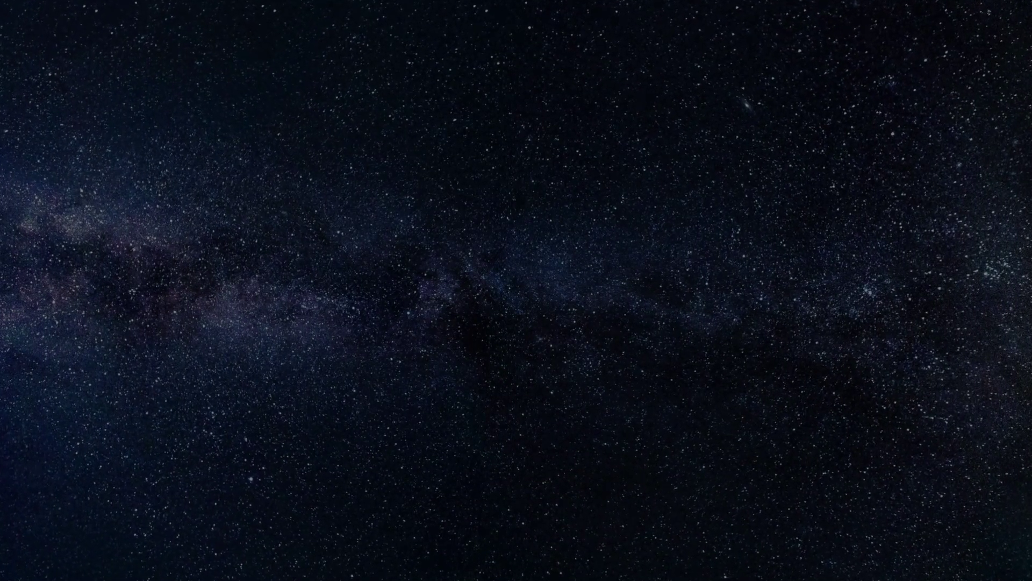
{"action": "key", "text": "Escape"}
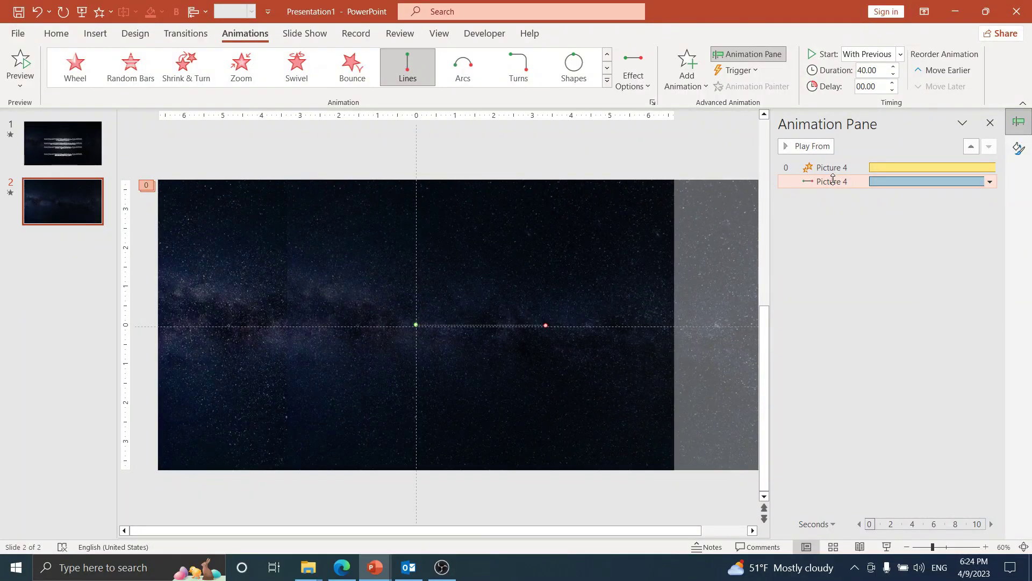
{"action": "left_click", "coordinate": [990, 181]}
{"action": "left_click", "coordinate": [941, 243]}
{"action": "mouse_move", "coordinate": [505, 221]}
{"action": "left_mouse_down"}
{"action": "mouse_move", "coordinate": [471, 225]}
{"action": "mouse_move", "coordinate": [455, 246]}
{"action": "left_mouse_up"}
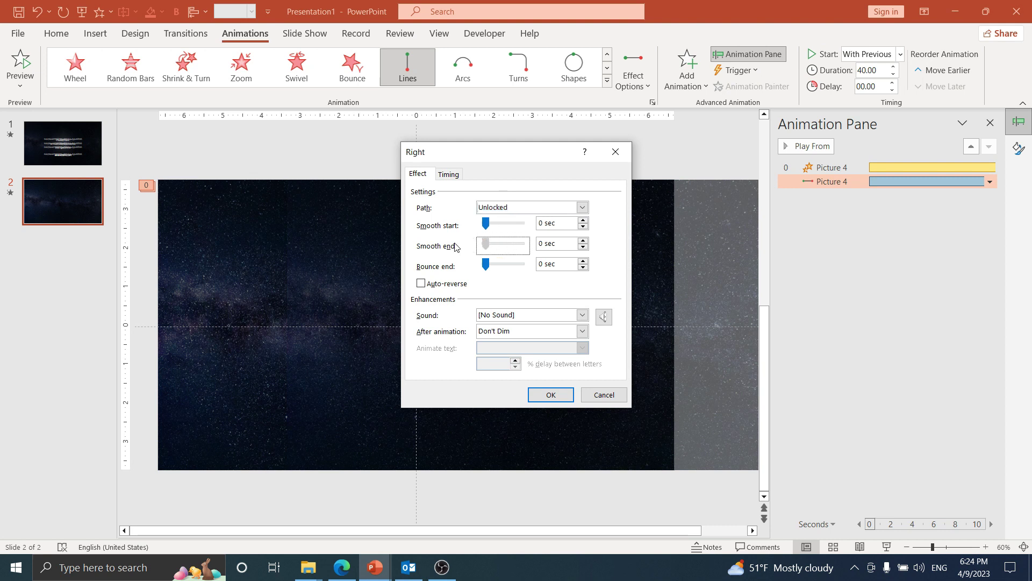
{"action": "left_click", "coordinate": [551, 394]}
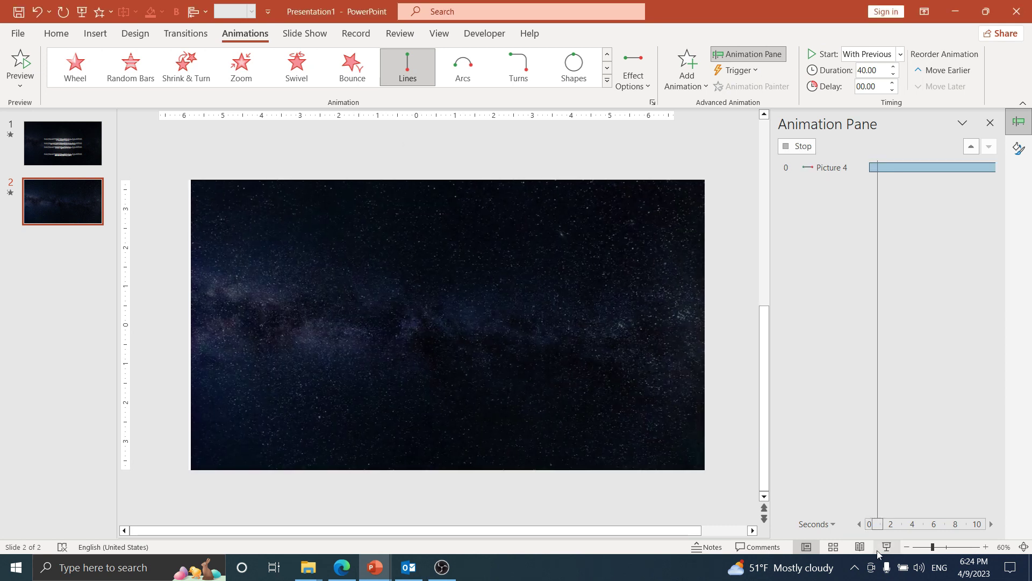
{"action": "key", "text": "shift+F5"}
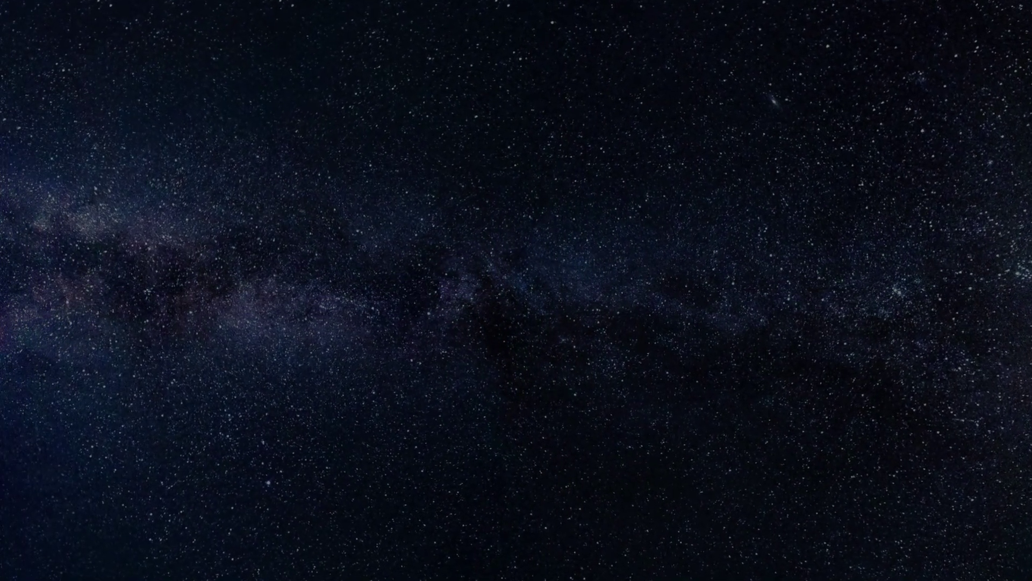
{"action": "key", "text": "Escape"}
Add a text box reading 'PowerPoint' above the slide.
{"action": "left_click", "coordinate": [329, 159]}
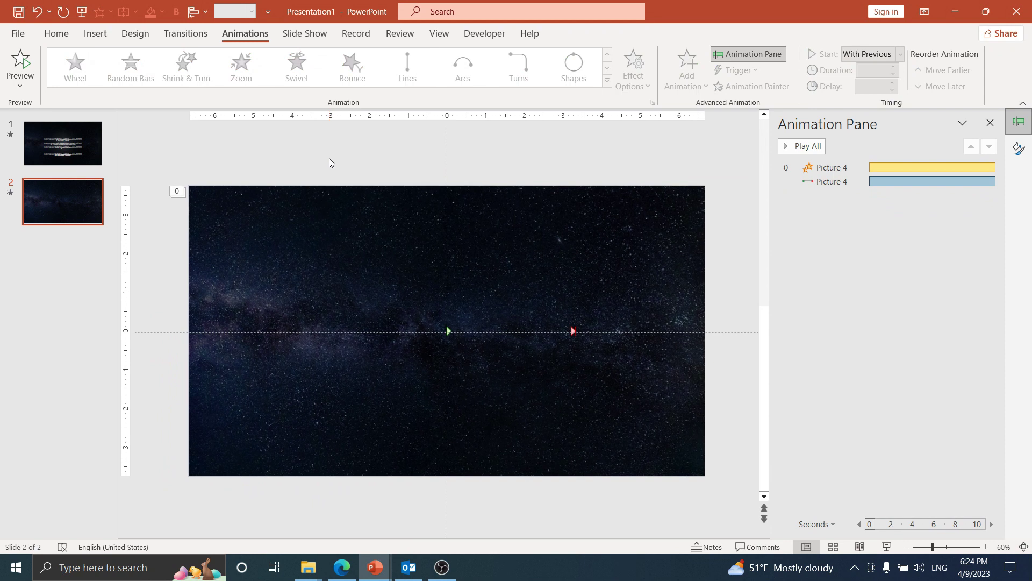
{"action": "left_click", "coordinate": [98, 34]}
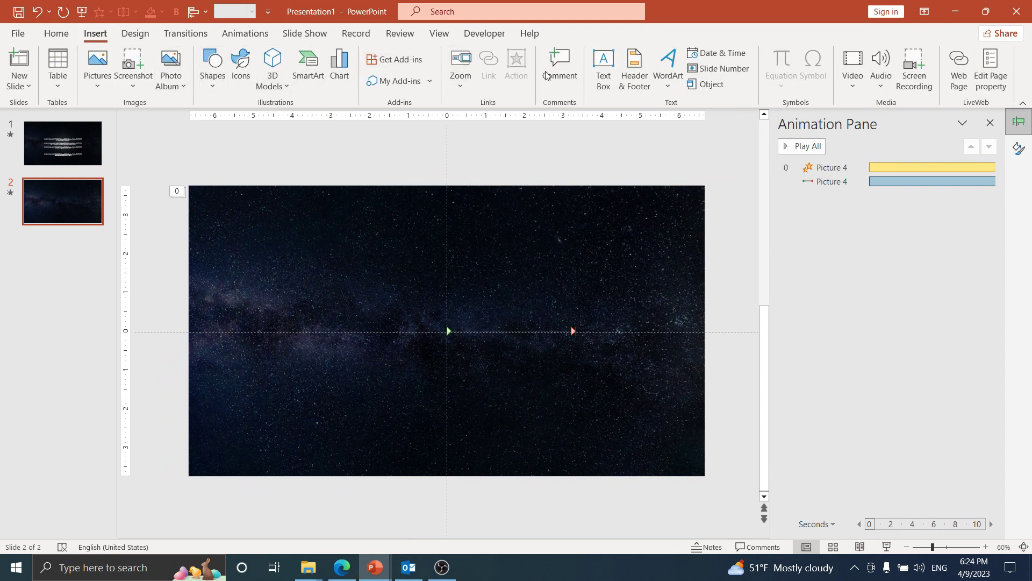
{"action": "left_click", "coordinate": [603, 70]}
{"action": "left_click", "coordinate": [418, 160]}
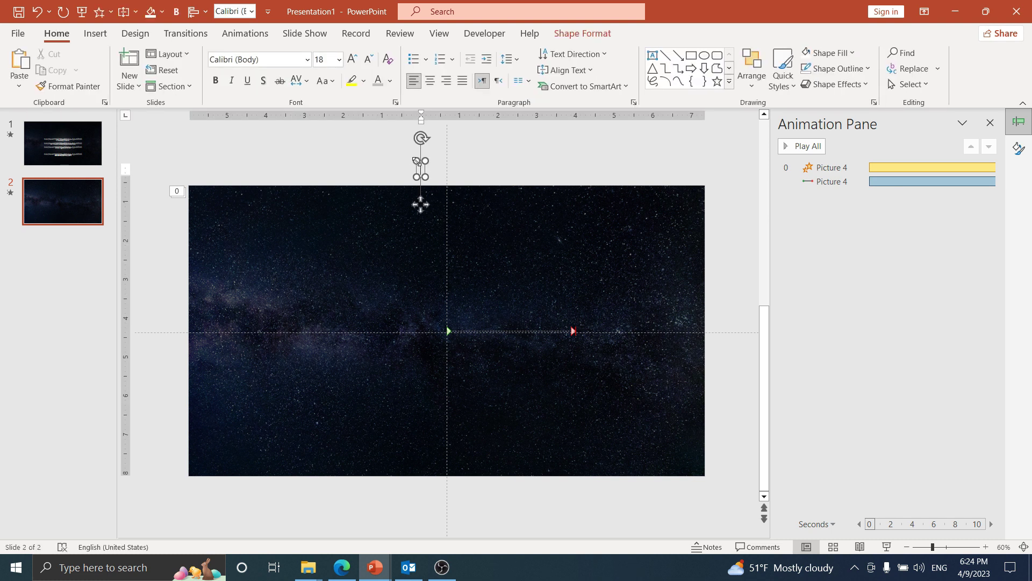
{"action": "type", "text": "PowerPo"}
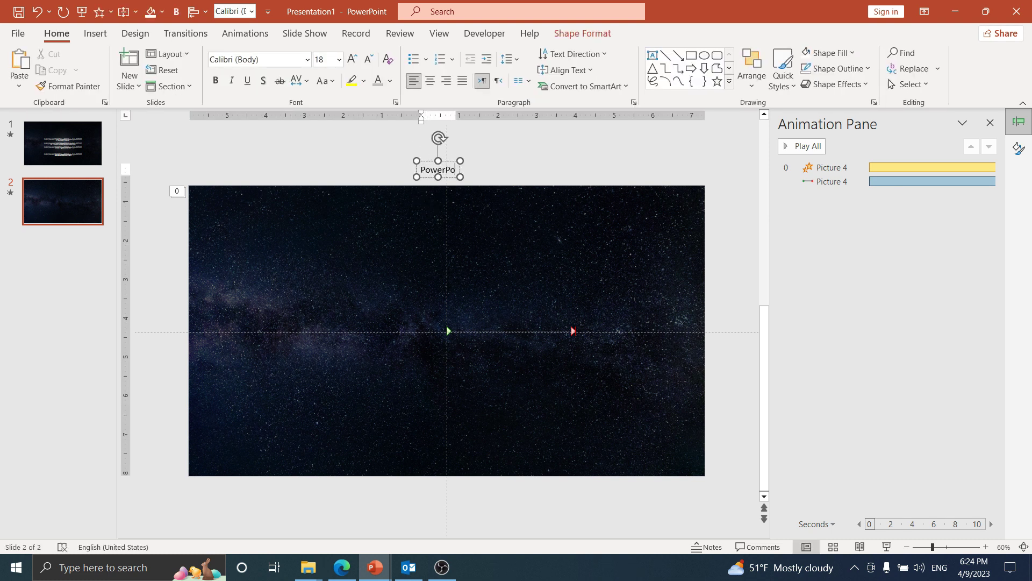
{"action": "type", "text": "int"}
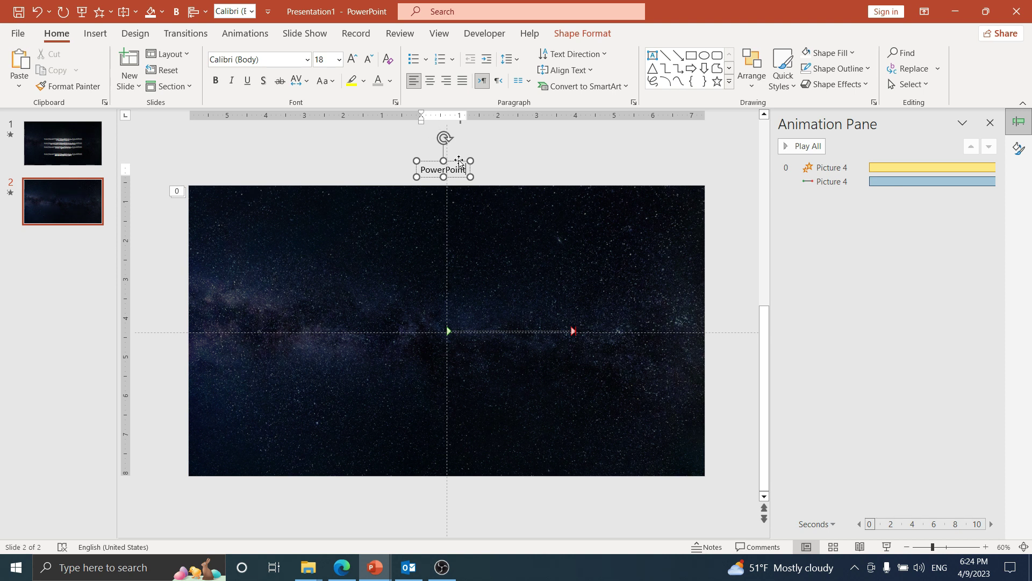
Set the 'PowerPoint' text to Orbitron Black in white.
{"action": "left_click", "coordinate": [460, 162]}
{"action": "left_click", "coordinate": [308, 60]}
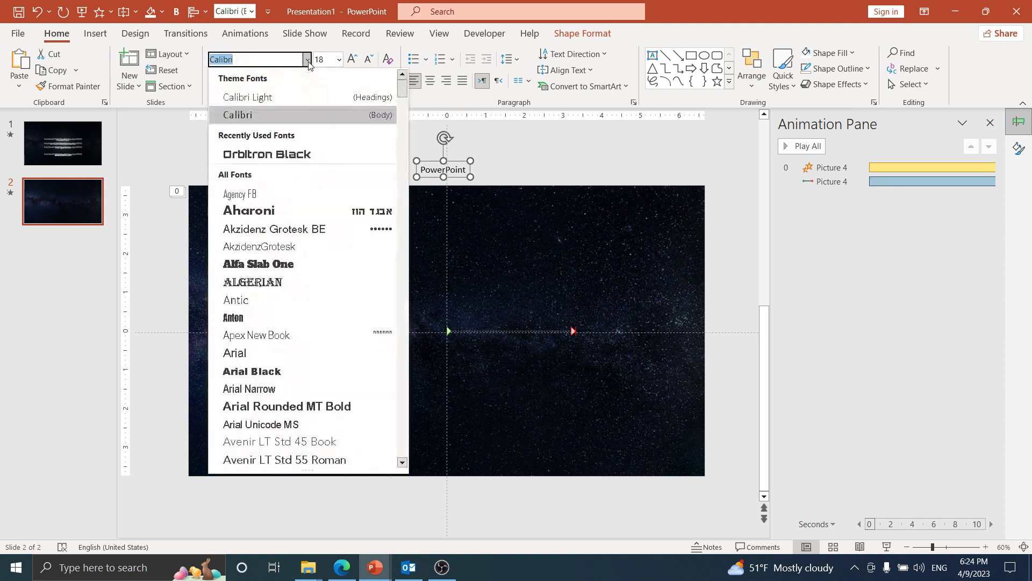
{"action": "left_click", "coordinate": [296, 154]}
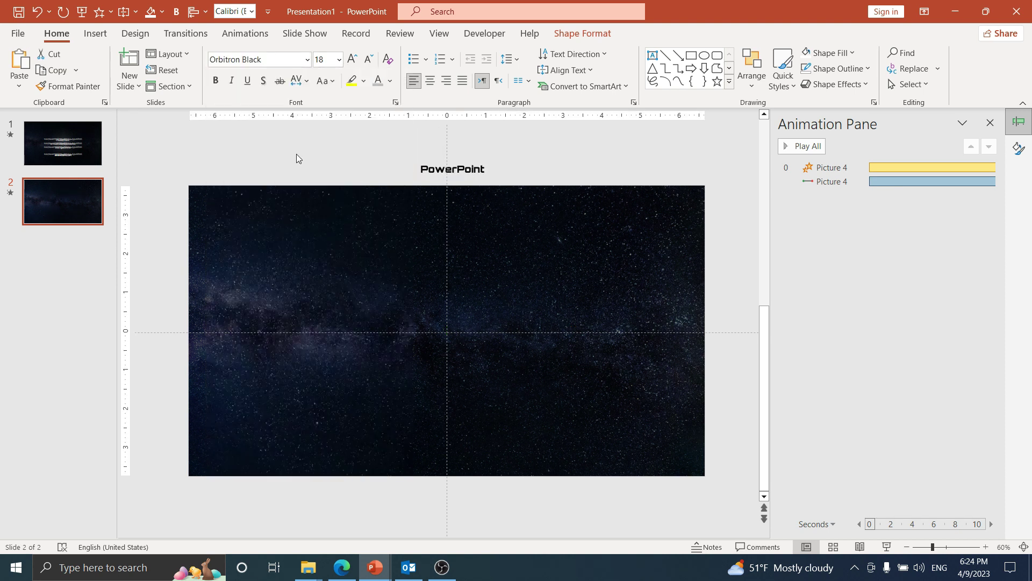
{"action": "left_click", "coordinate": [390, 82]}
{"action": "left_click", "coordinate": [378, 116]}
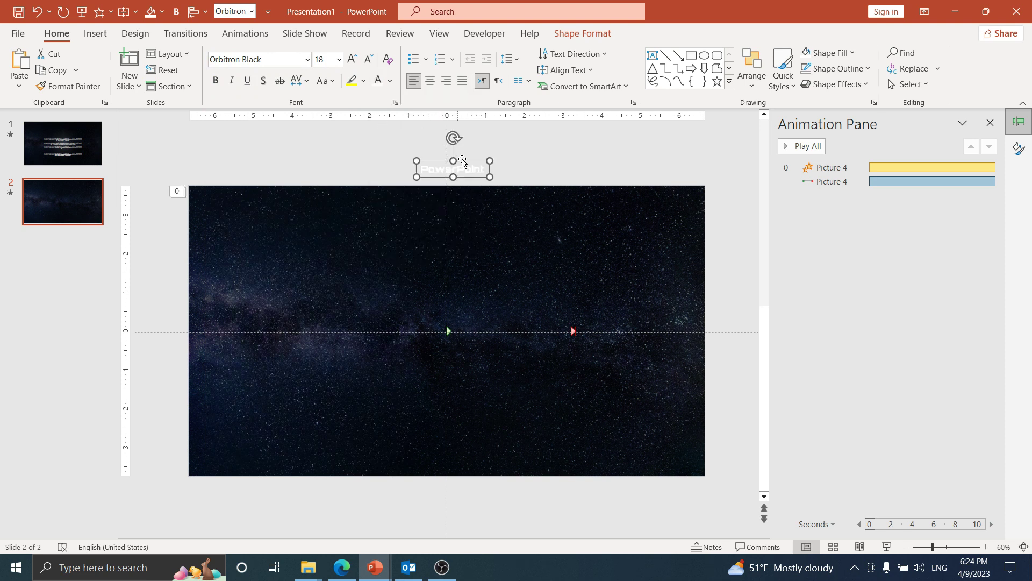
Centre the text at 24 pt and place a duplicate just above it.
{"action": "left_click_drag", "start_coordinate": [465, 163], "coordinate": [459, 318]}
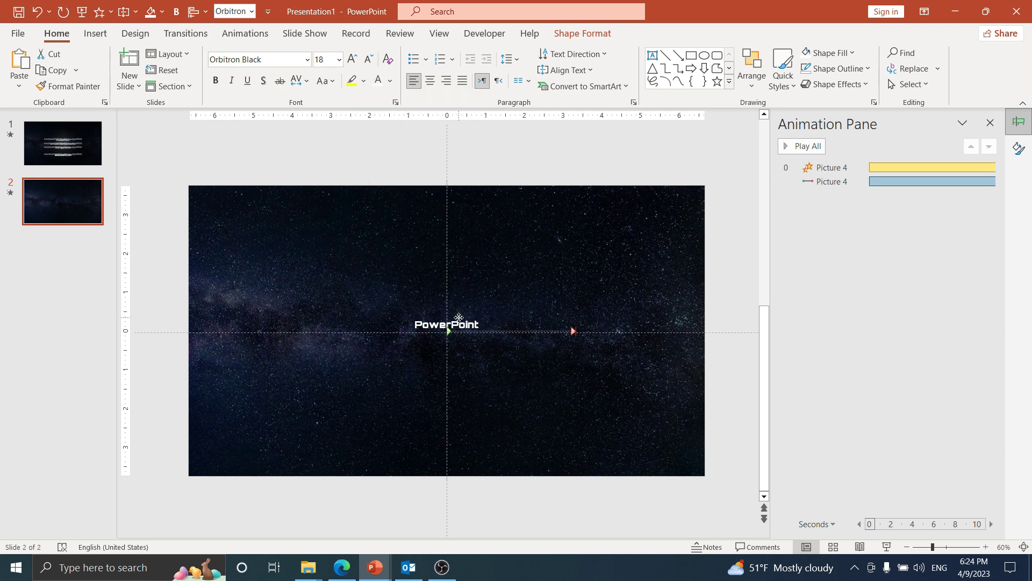
{"action": "left_click", "coordinate": [352, 60]}
{"action": "left_click", "coordinate": [351, 60]}
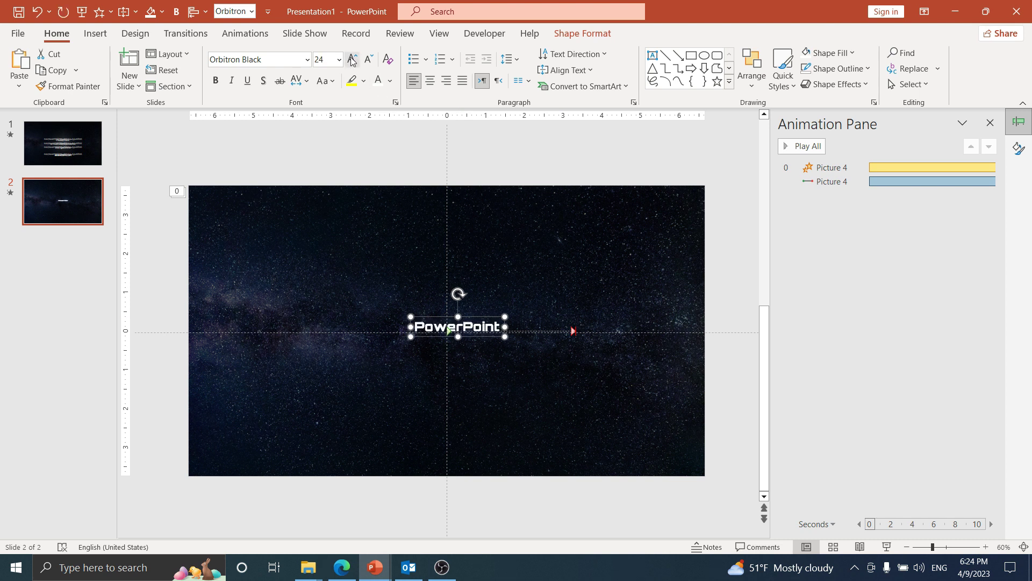
{"action": "left_click_drag", "start_coordinate": [477, 319], "coordinate": [467, 303]}
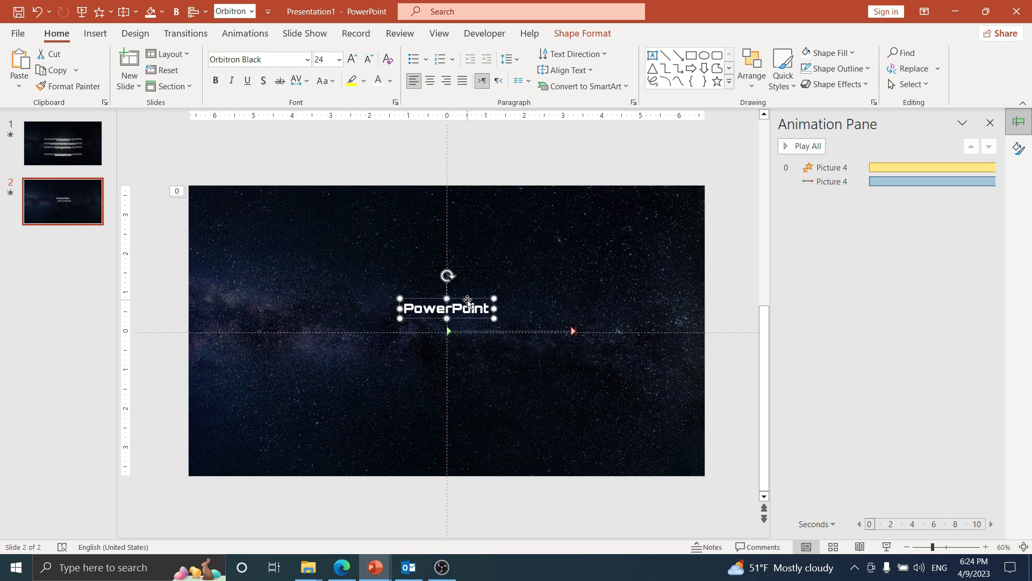
{"action": "key", "text": "ctrl+v"}
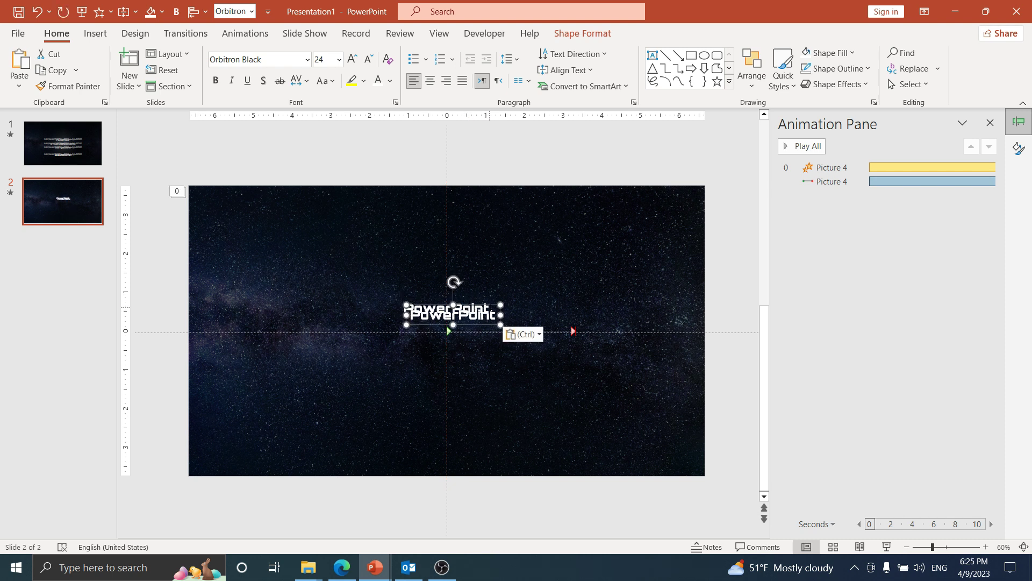
{"action": "left_click_drag", "start_coordinate": [490, 307], "coordinate": [490, 262]}
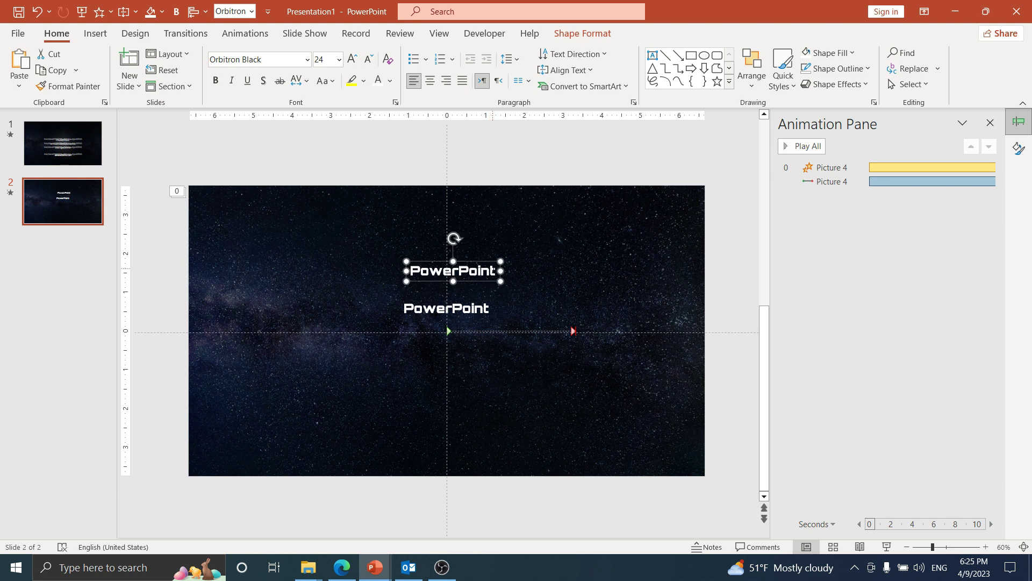
Replace the copy's text with the symbols Ǵ, Σ, ƛ and Ť from the Symbol dialog.
{"action": "double_click", "coordinate": [492, 269]}
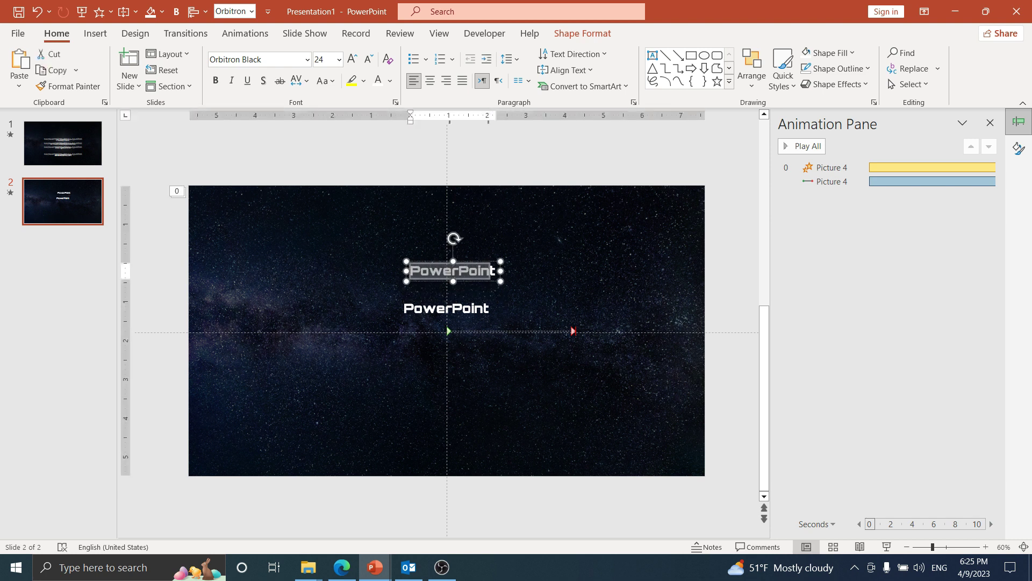
{"action": "left_click", "coordinate": [107, 36]}
{"action": "left_click", "coordinate": [813, 65]}
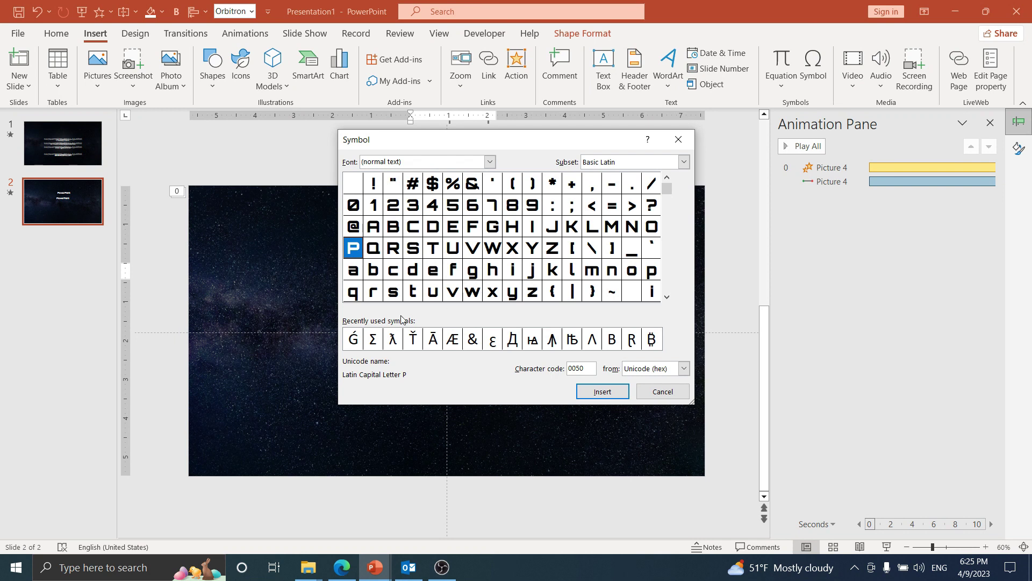
{"action": "left_click", "coordinate": [360, 340]}
{"action": "left_click", "coordinate": [599, 391]}
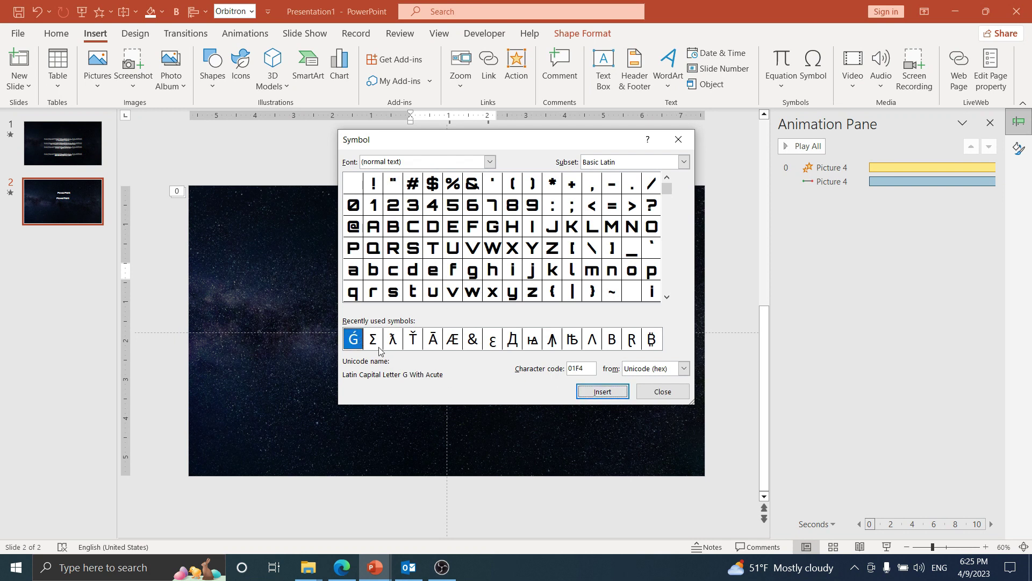
{"action": "left_click", "coordinate": [378, 348]}
{"action": "left_click", "coordinate": [602, 391]}
{"action": "left_click", "coordinate": [393, 339]}
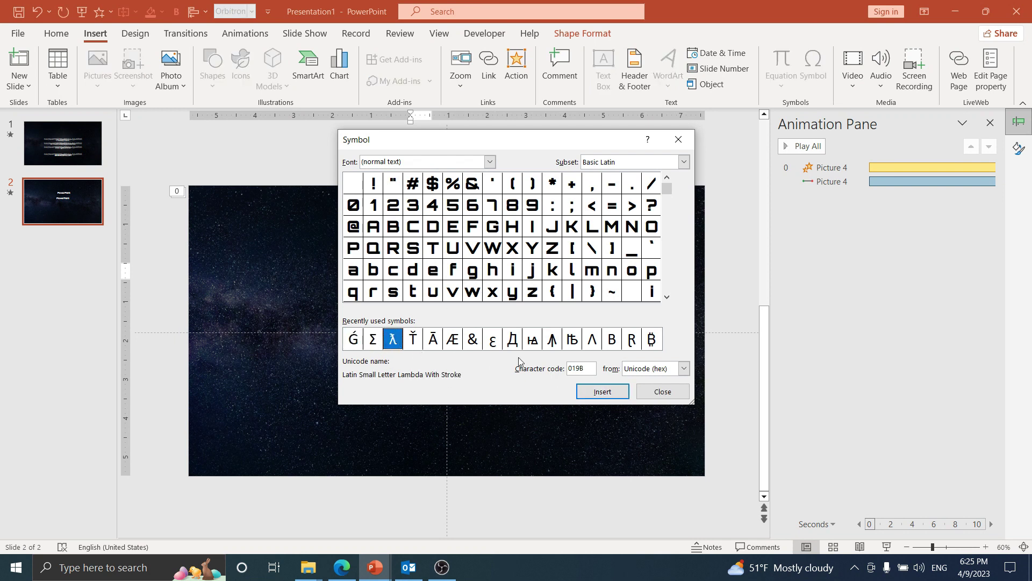
{"action": "left_click", "coordinate": [603, 391]}
{"action": "left_click", "coordinate": [412, 339]}
{"action": "left_click", "coordinate": [586, 391]}
Add more glitch symbols including Æ, &, Д, ꙝ, Ɽ and ₿.
{"action": "left_click", "coordinate": [435, 342]}
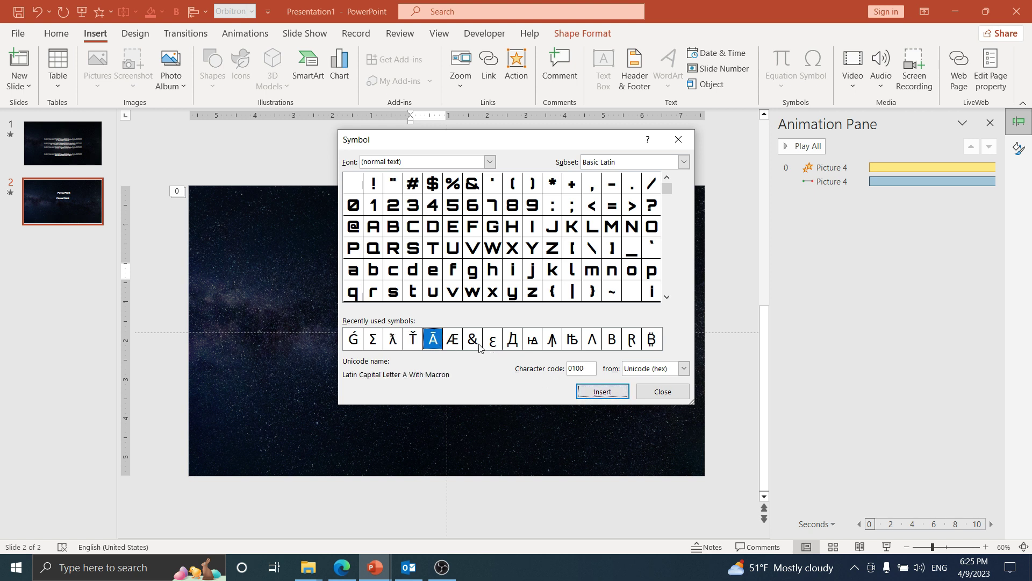
{"action": "left_click", "coordinate": [458, 342]}
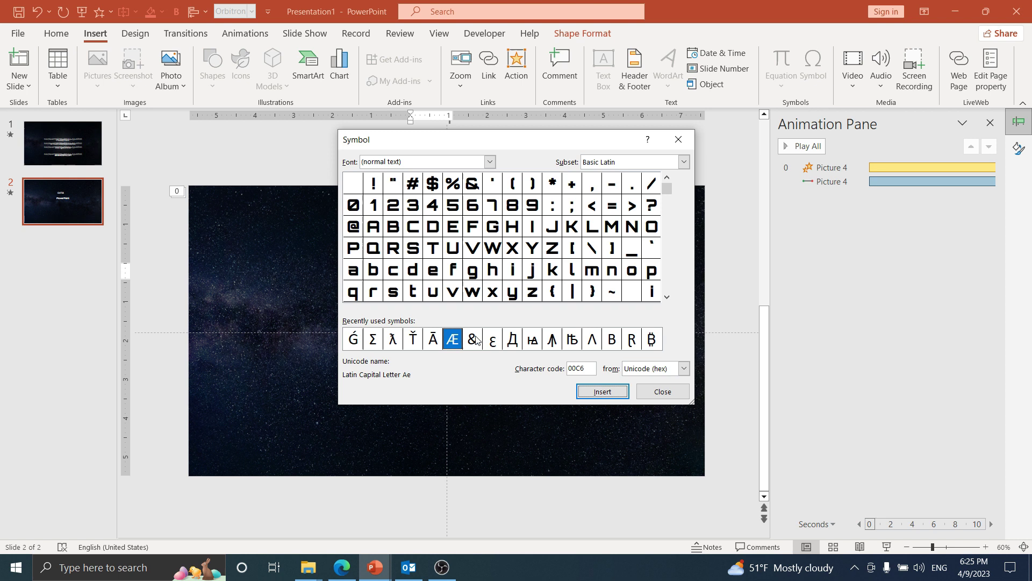
{"action": "left_click", "coordinate": [475, 340]}
{"action": "left_click", "coordinate": [493, 340]}
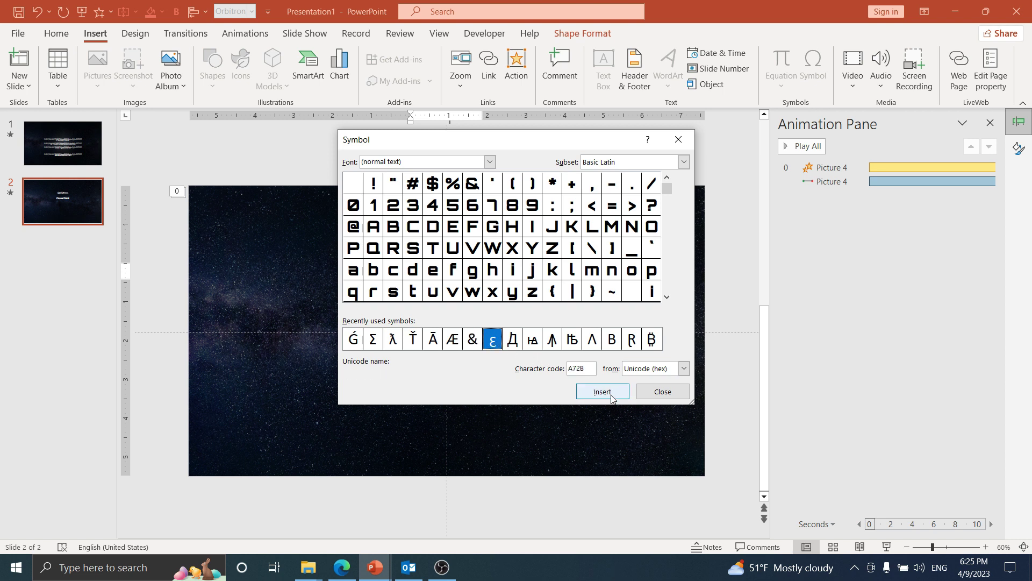
{"action": "left_click", "coordinate": [515, 344]}
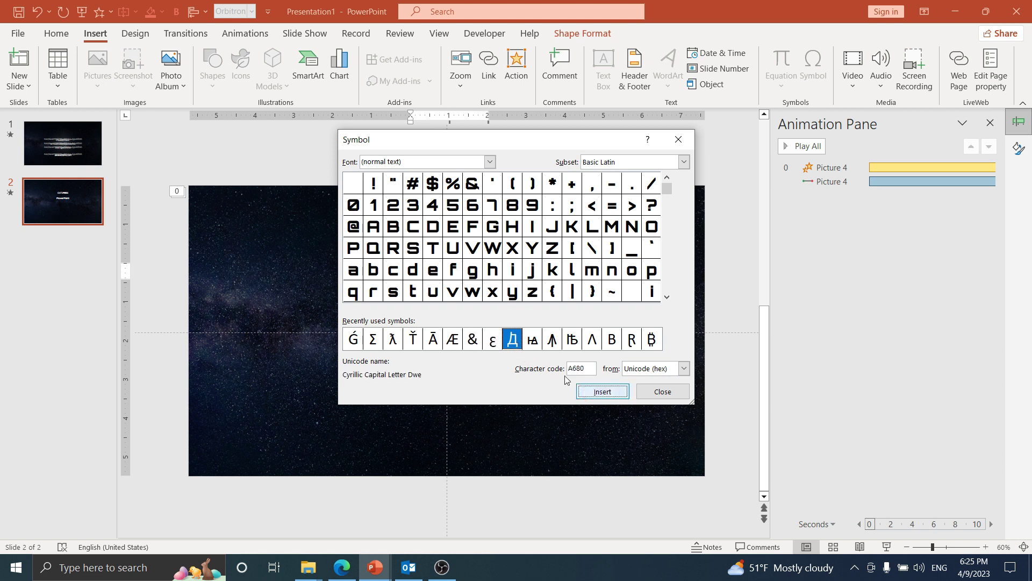
{"action": "left_click", "coordinate": [534, 342]}
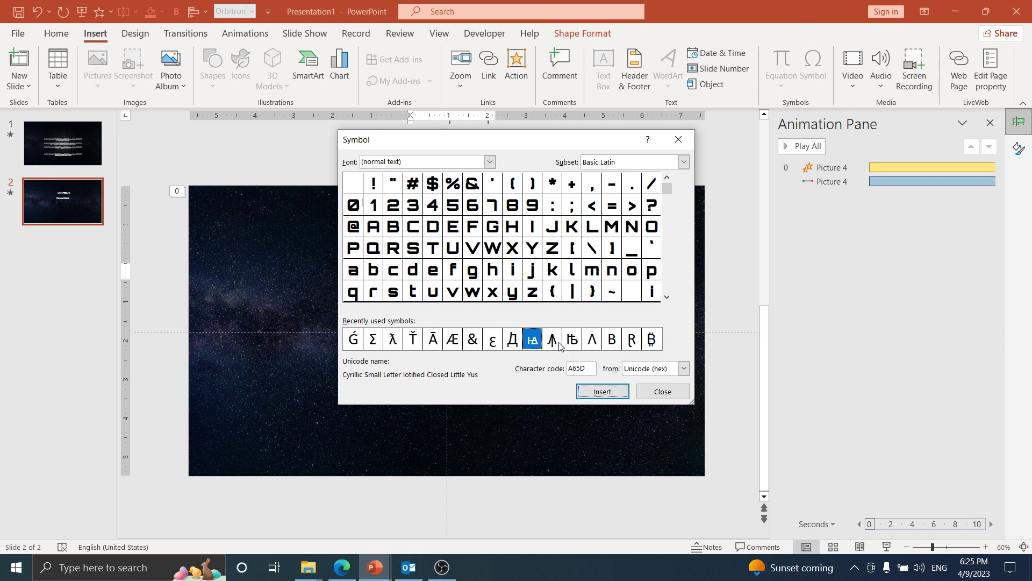
{"action": "key", "text": "Right"}
{"action": "left_click", "coordinate": [576, 347]}
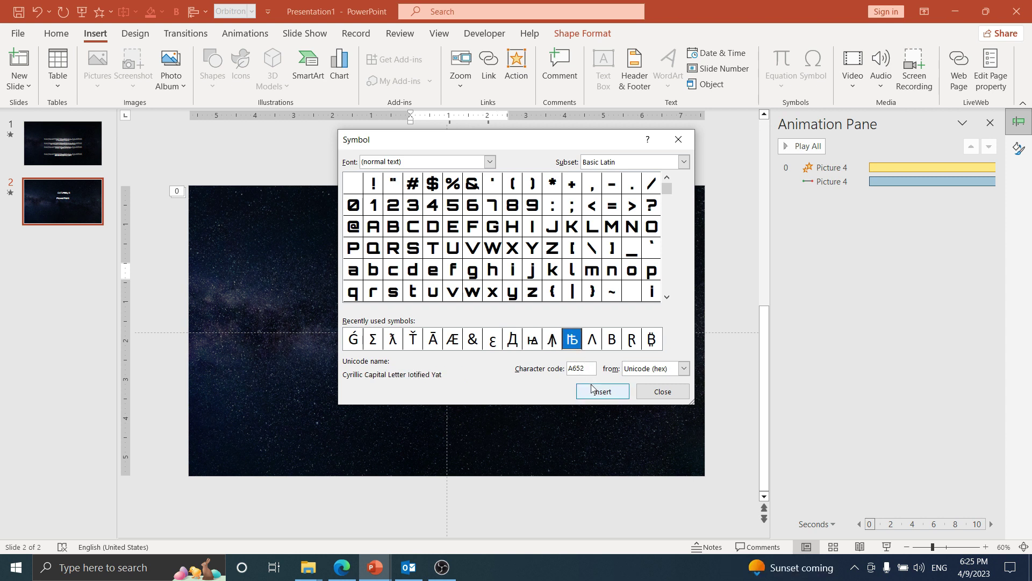
{"action": "left_click", "coordinate": [593, 344]}
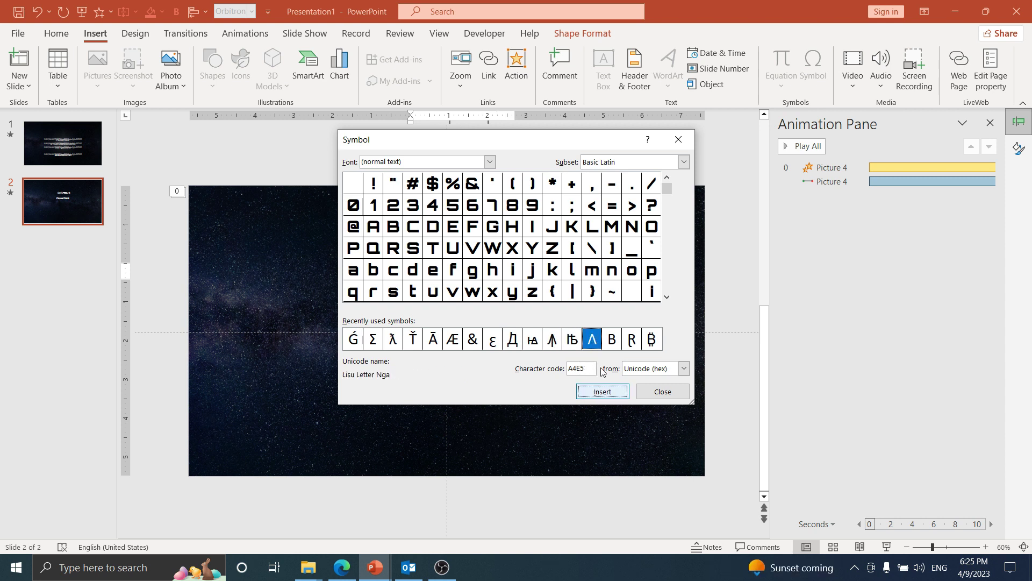
{"action": "left_click", "coordinate": [612, 339]}
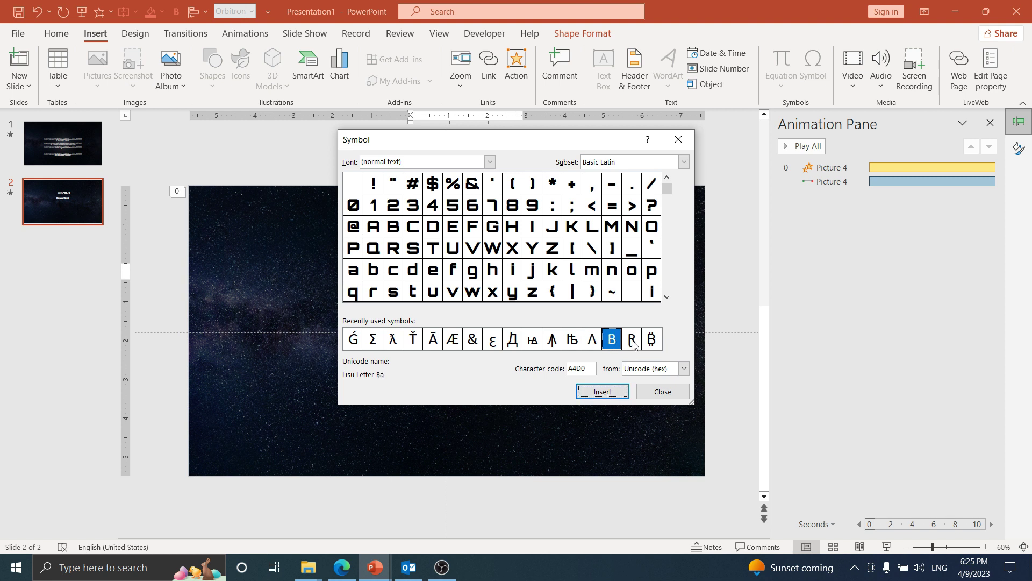
{"action": "left_click", "coordinate": [633, 343]}
{"action": "left_click", "coordinate": [651, 339]}
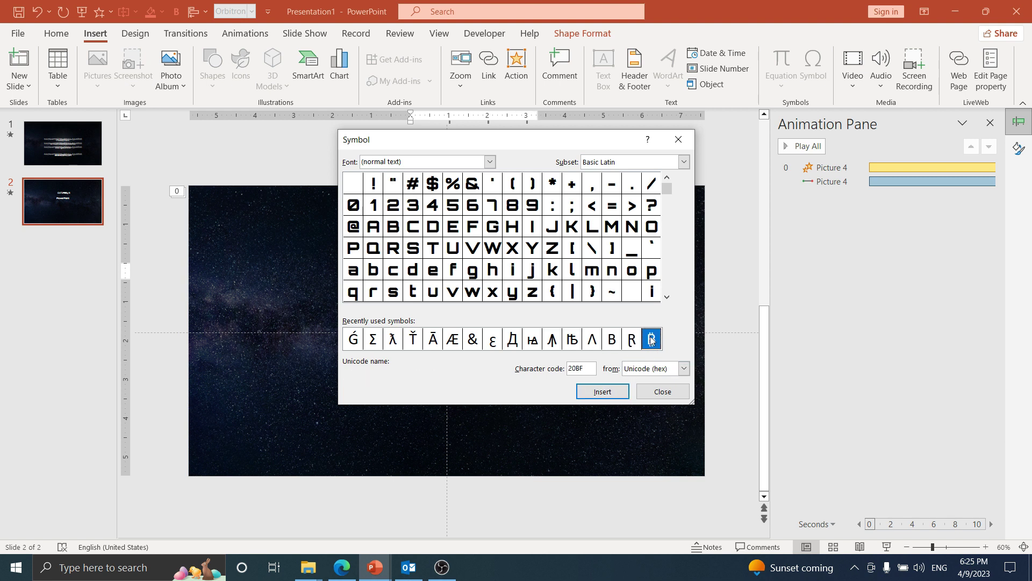
Finish the symbol string with Š and close the Symbol dialog.
{"action": "left_click", "coordinate": [667, 296]}
{"action": "left_click", "coordinate": [667, 297]}
{"action": "left_click", "coordinate": [668, 297]}
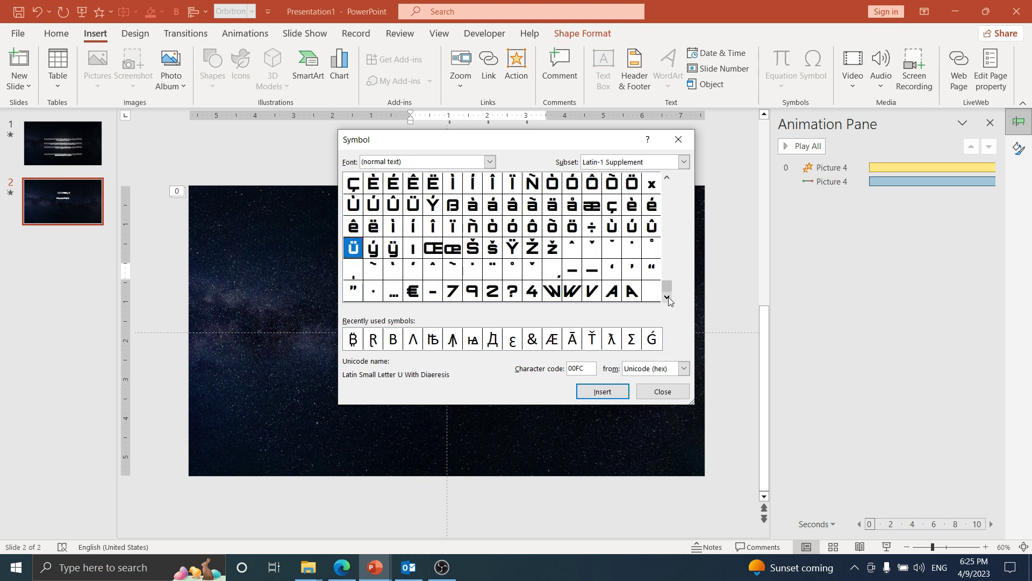
{"action": "left_click", "coordinate": [473, 249]}
{"action": "left_click", "coordinate": [592, 389]}
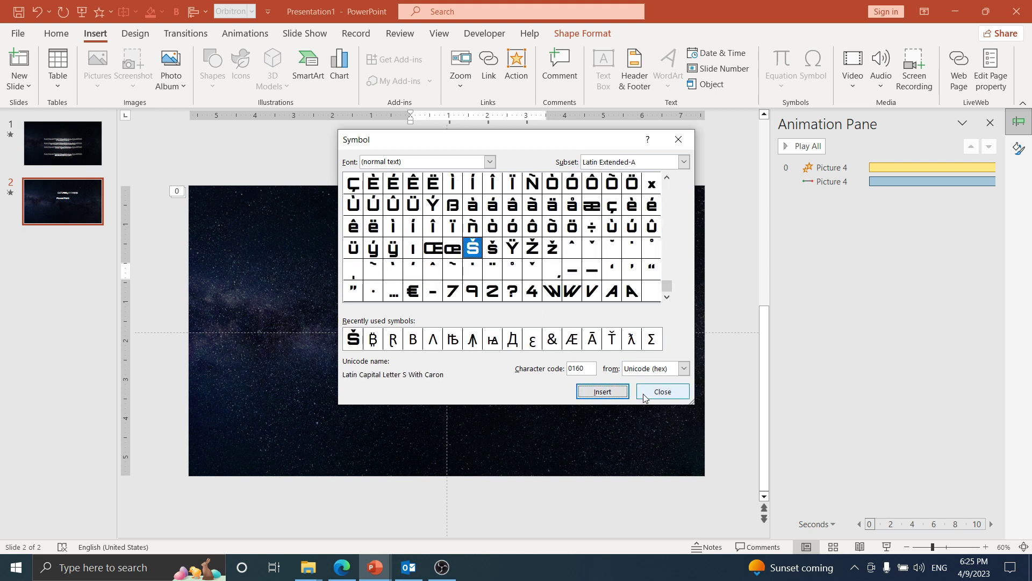
{"action": "left_click", "coordinate": [649, 395]}
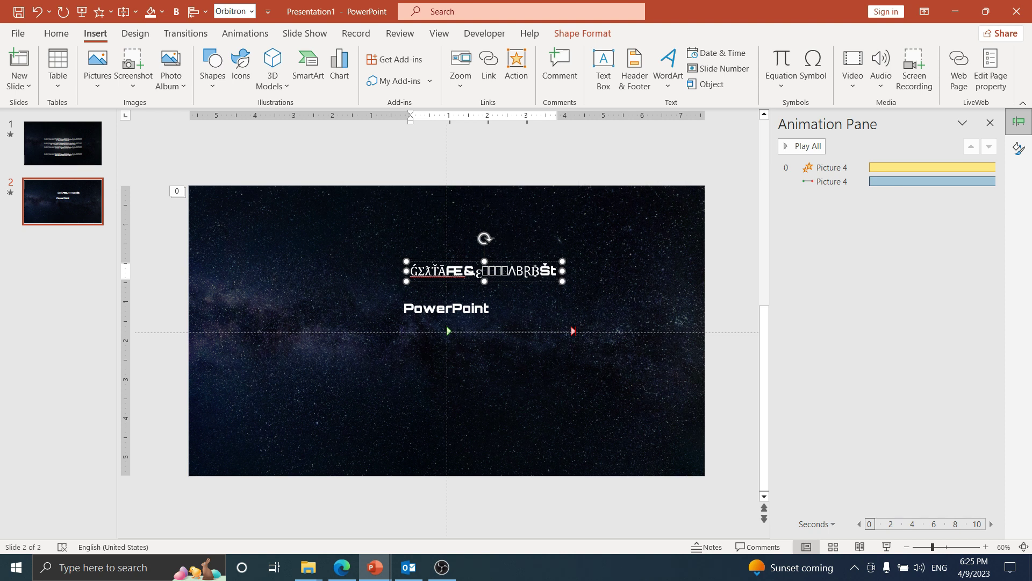
Append 'x4%*z0!vh%4#…' characters, recentre the line, and replace the broken glyphs with '%g?(*'.
{"action": "type", "text": "x"}
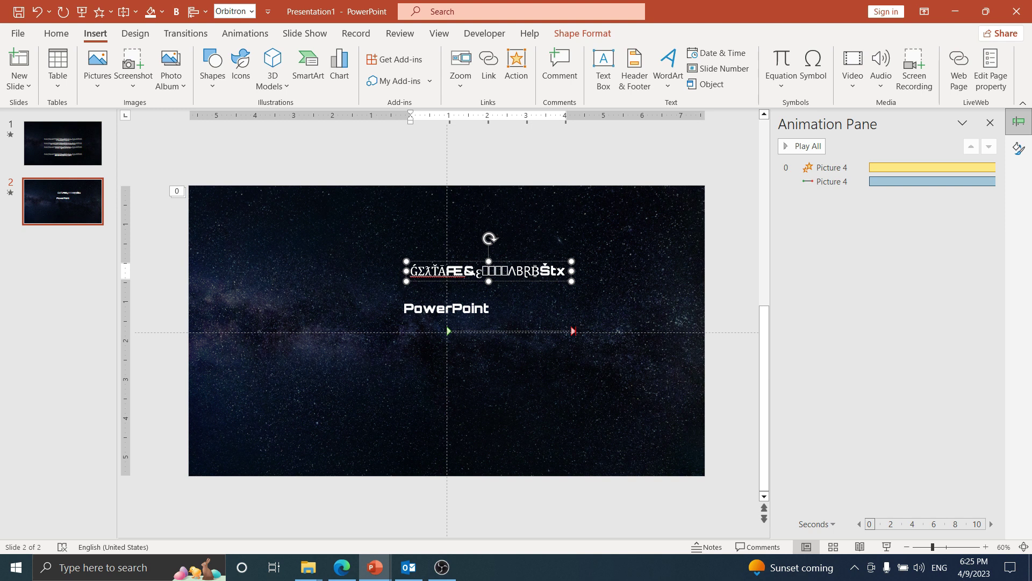
{"action": "type", "text": "4%"}
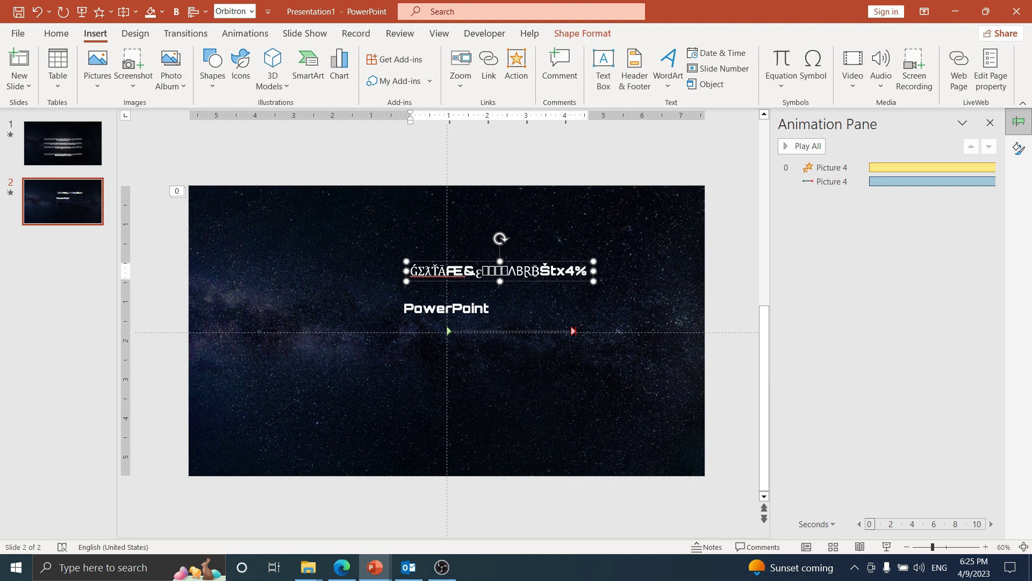
{"action": "type", "text": "*"}
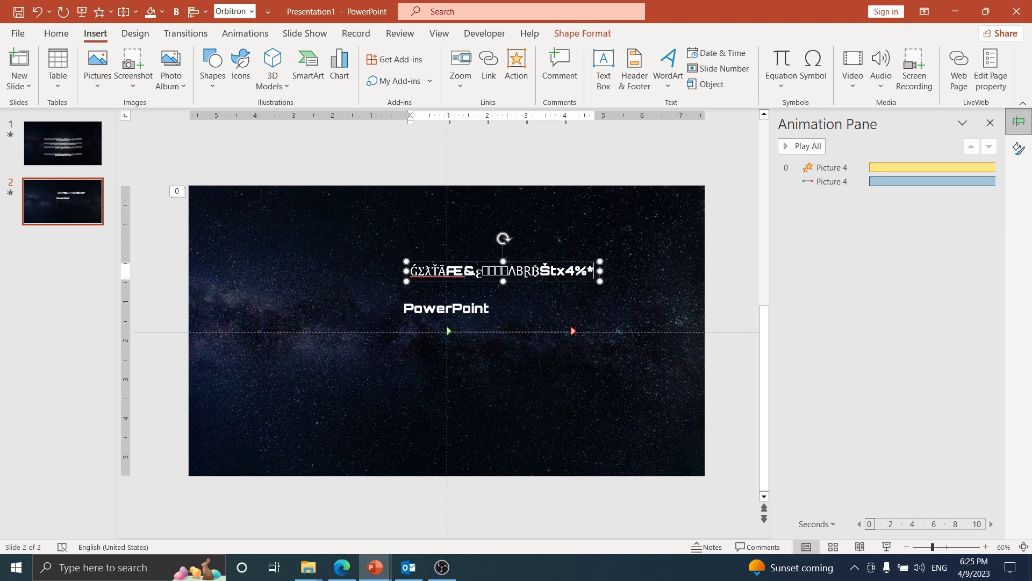
{"action": "type", "text": "z0"}
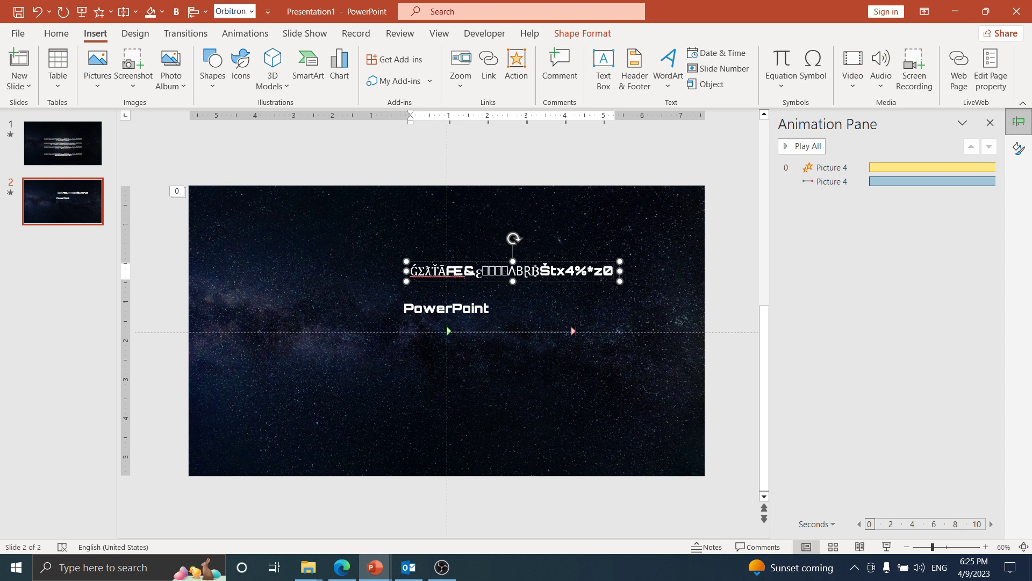
{"action": "type", "text": "!"}
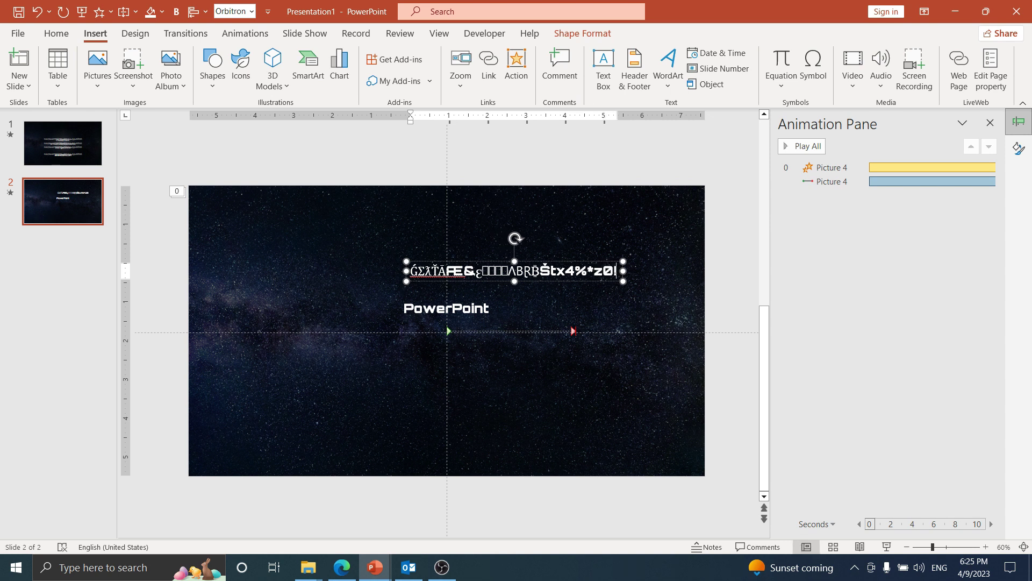
{"action": "type", "text": "v"}
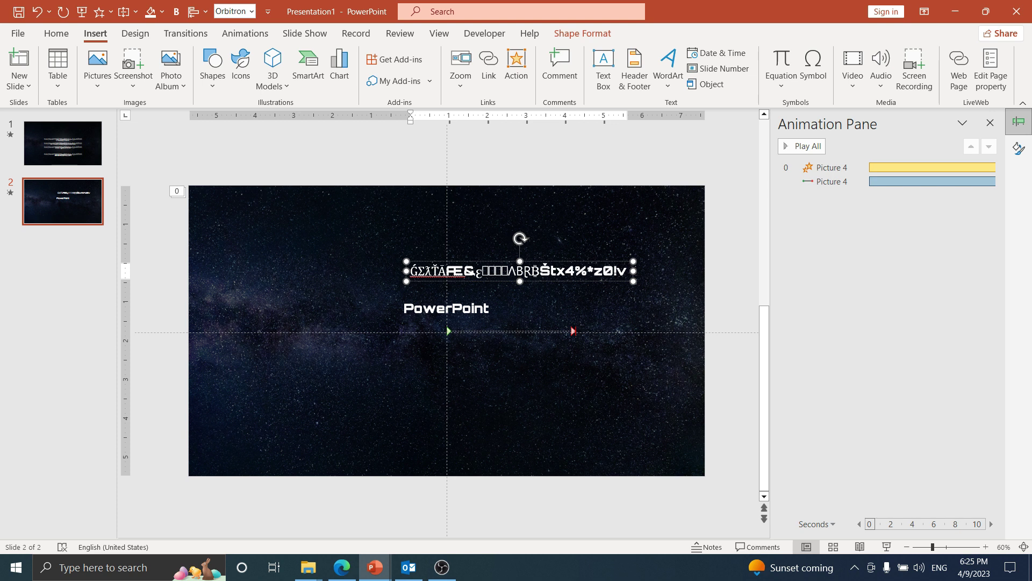
{"action": "type", "text": "h%4"}
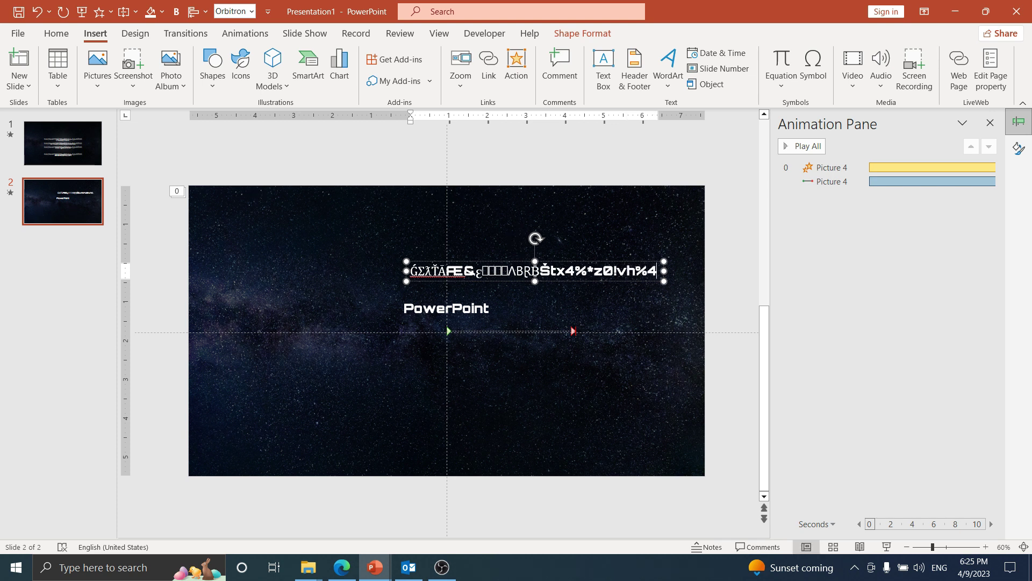
{"action": "type", "text": "#"}
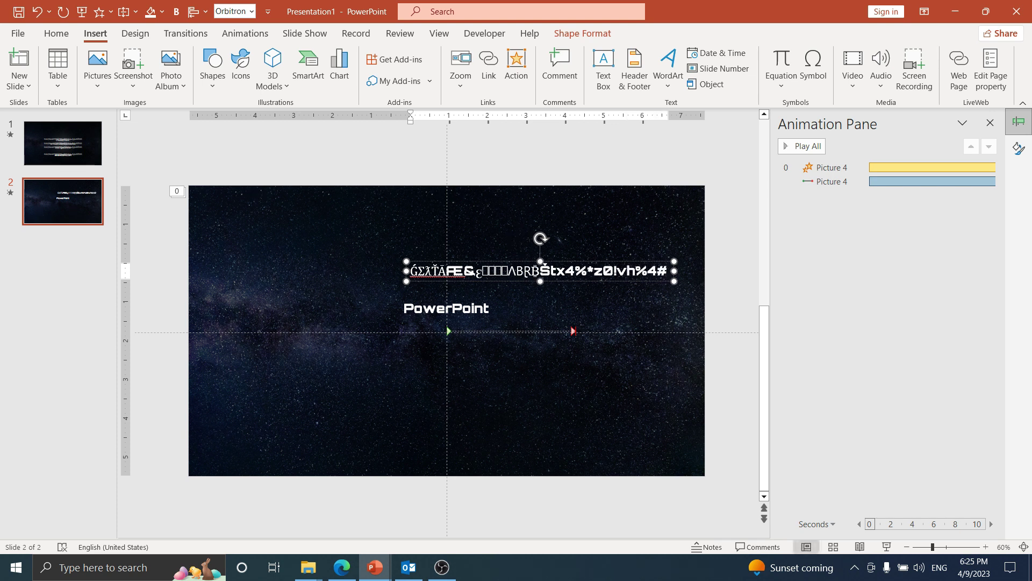
{"action": "type", "text": "□yhF"}
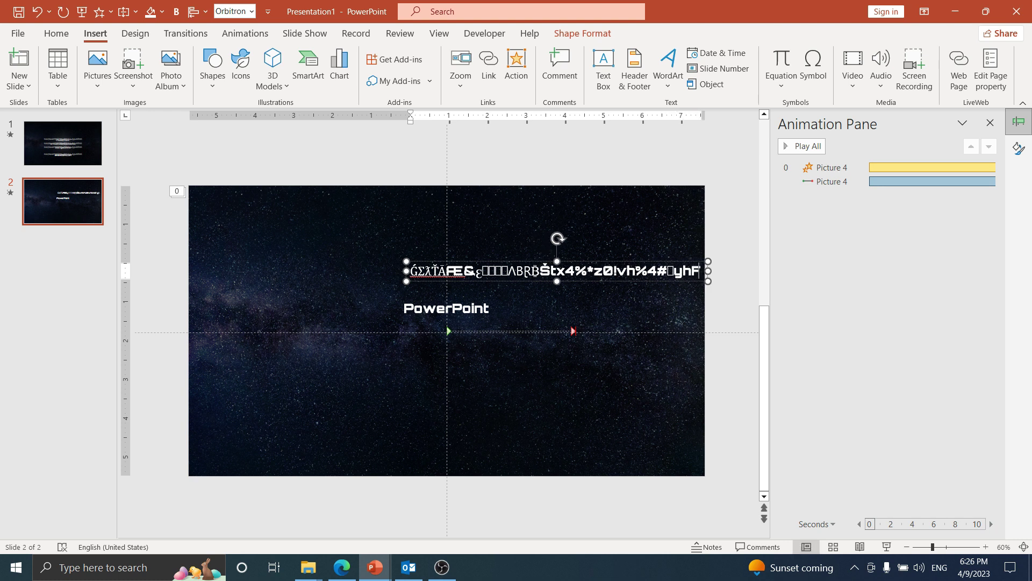
{"action": "type", "text": "&"}
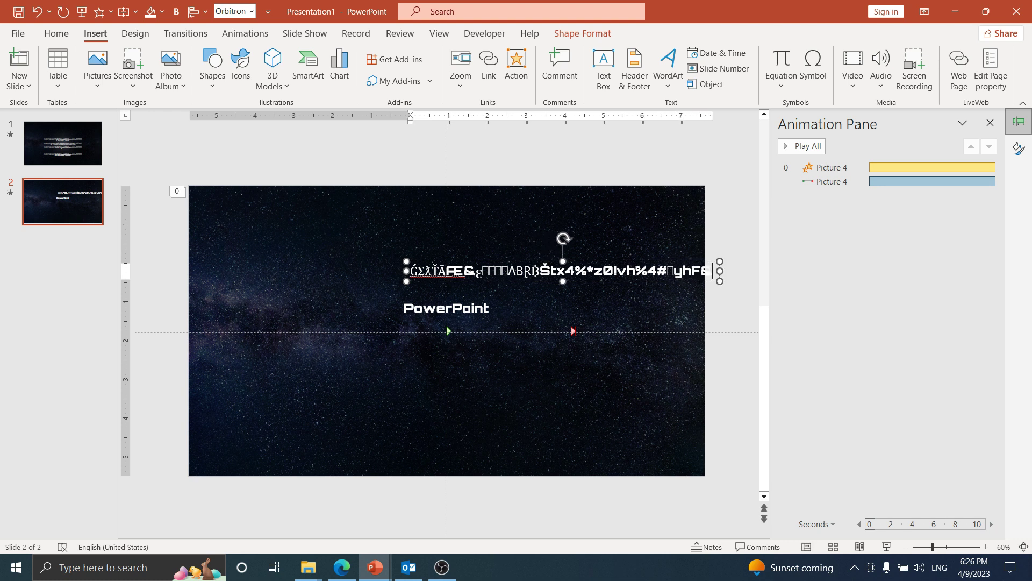
{"action": "left_click_drag", "start_coordinate": [610, 285], "coordinate": [508, 284]}
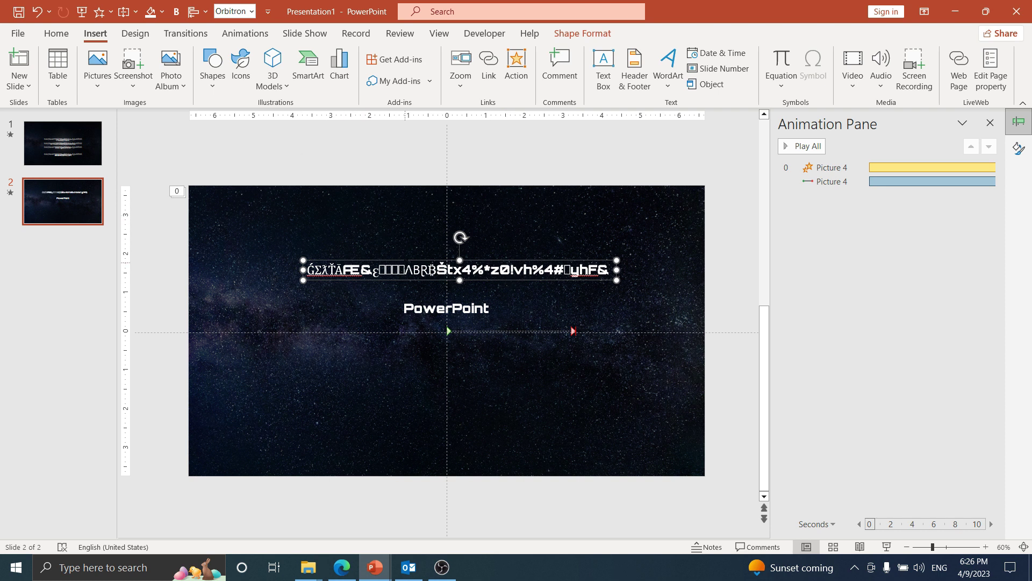
{"action": "left_click", "coordinate": [404, 269]}
{"action": "key", "text": "BackSpace"}
{"action": "key", "text": "BackSpace"}
{"action": "key", "text": "BackSpace"}
{"action": "key", "text": "BackSpace"}
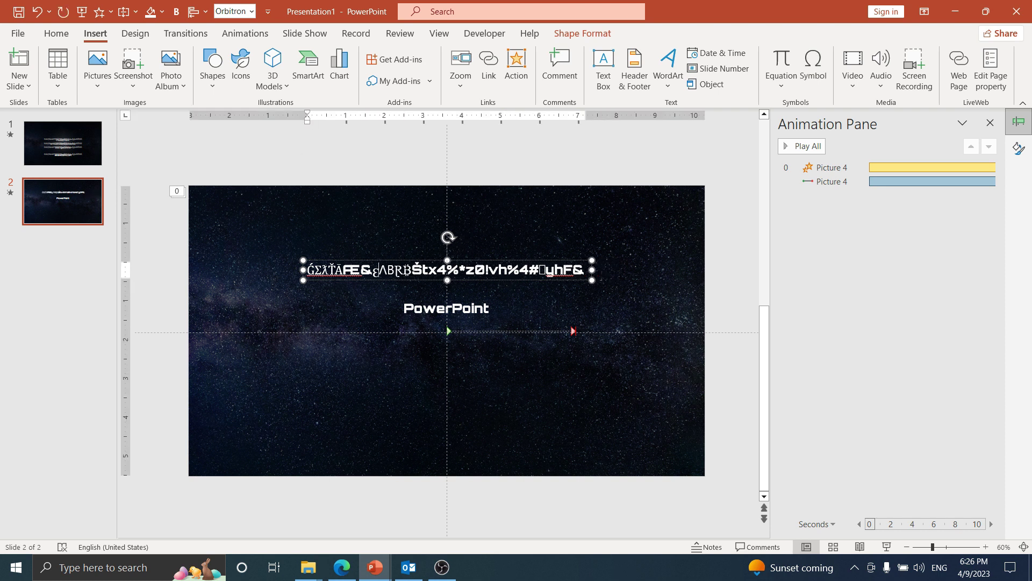
{"action": "type", "text": "%"}
{"action": "type", "text": "g"}
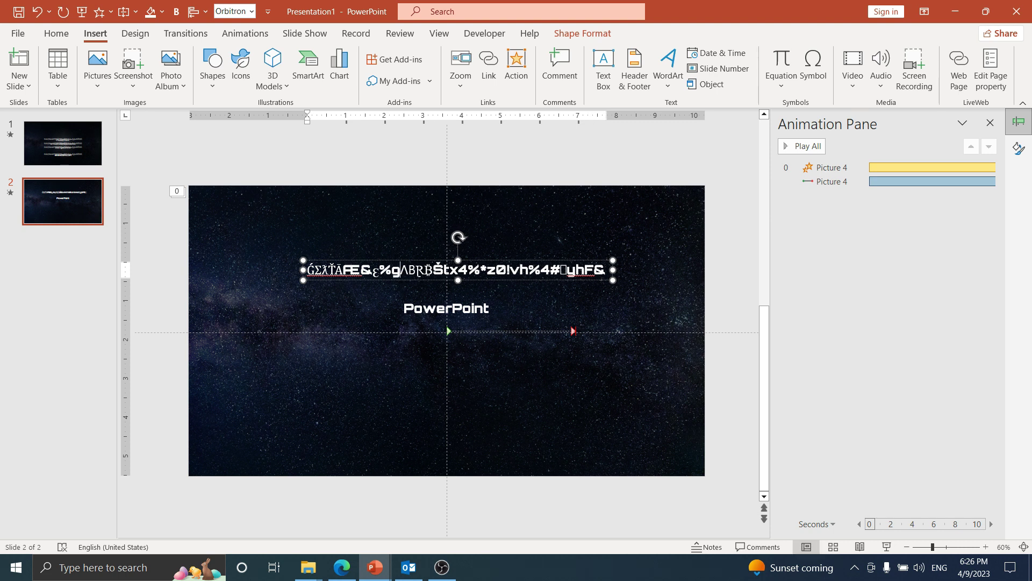
{"action": "type", "text": "?!(*"}
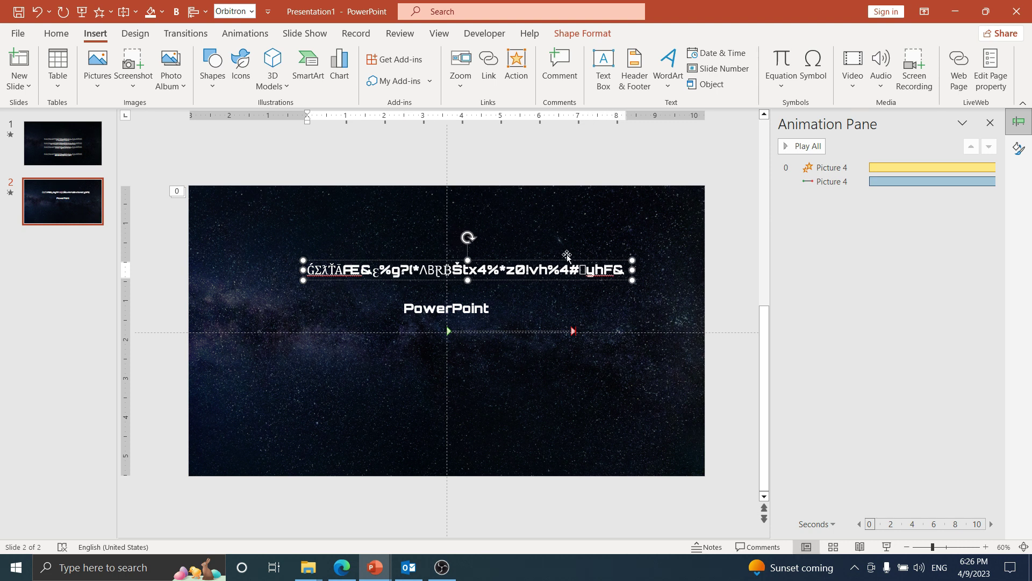
{"action": "key", "text": "Escape"}
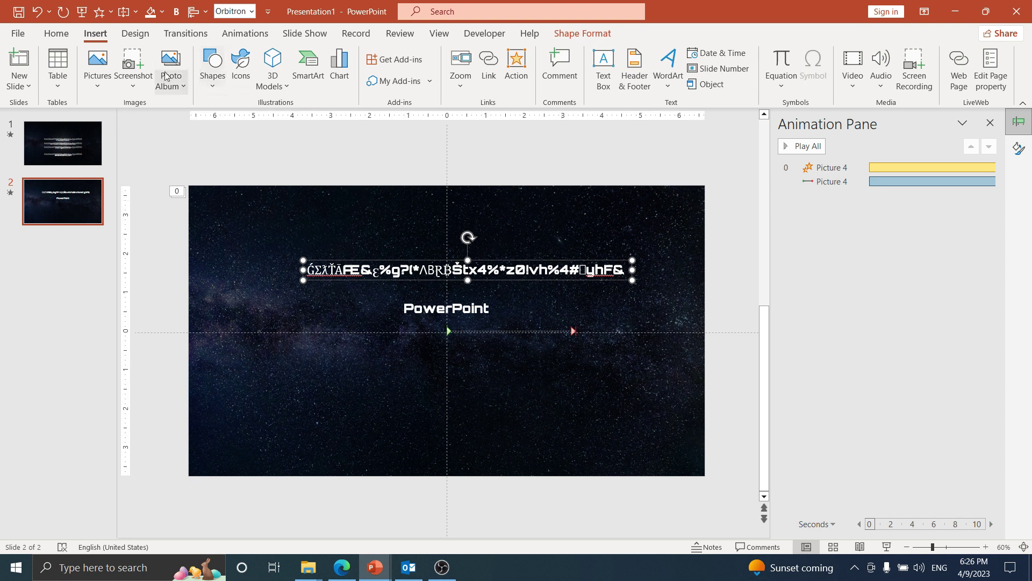
Give the symbol line a Swivel entrance effect starting With Previous.
{"action": "left_click", "coordinate": [245, 34]}
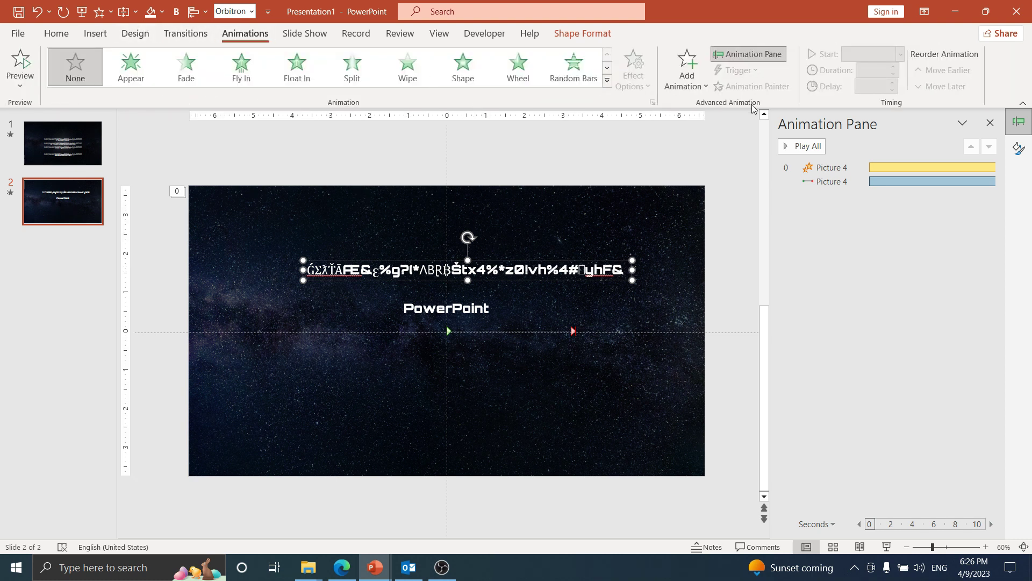
{"action": "left_click", "coordinate": [687, 70]}
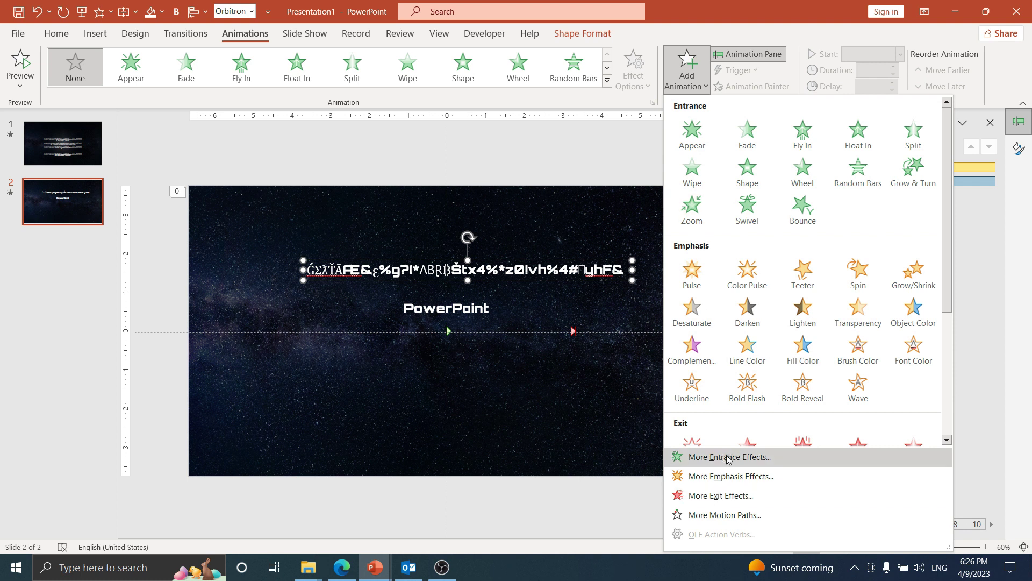
{"action": "left_click", "coordinate": [724, 456]}
{"action": "left_click", "coordinate": [462, 306]}
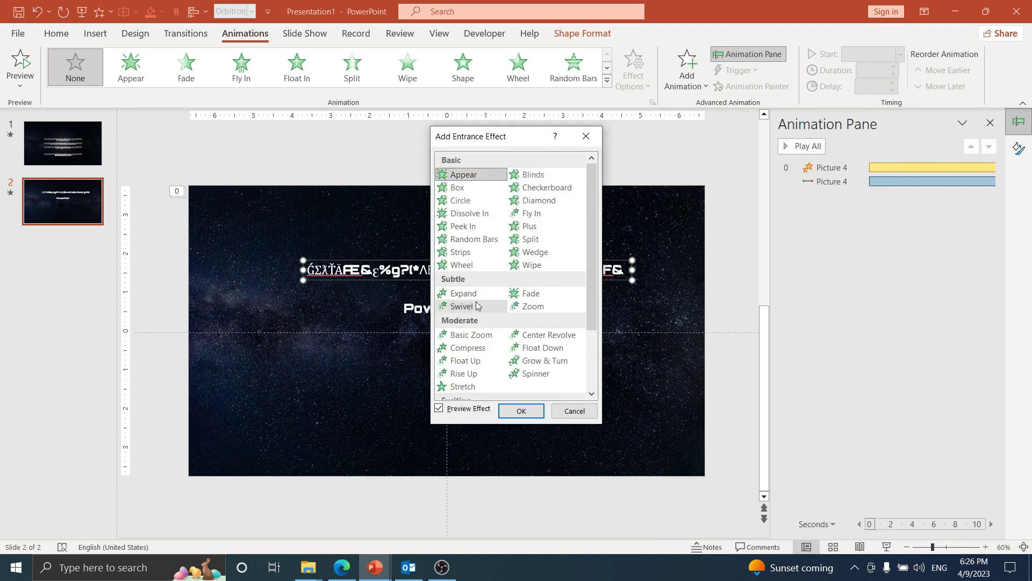
{"action": "left_click", "coordinate": [521, 411]}
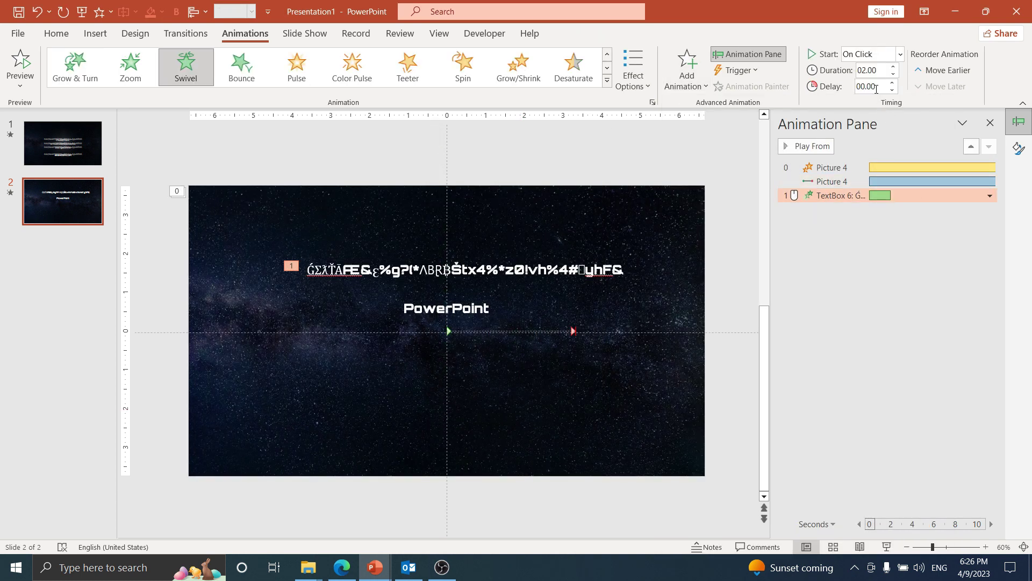
{"action": "left_click", "coordinate": [872, 54]}
{"action": "left_click", "coordinate": [866, 82]}
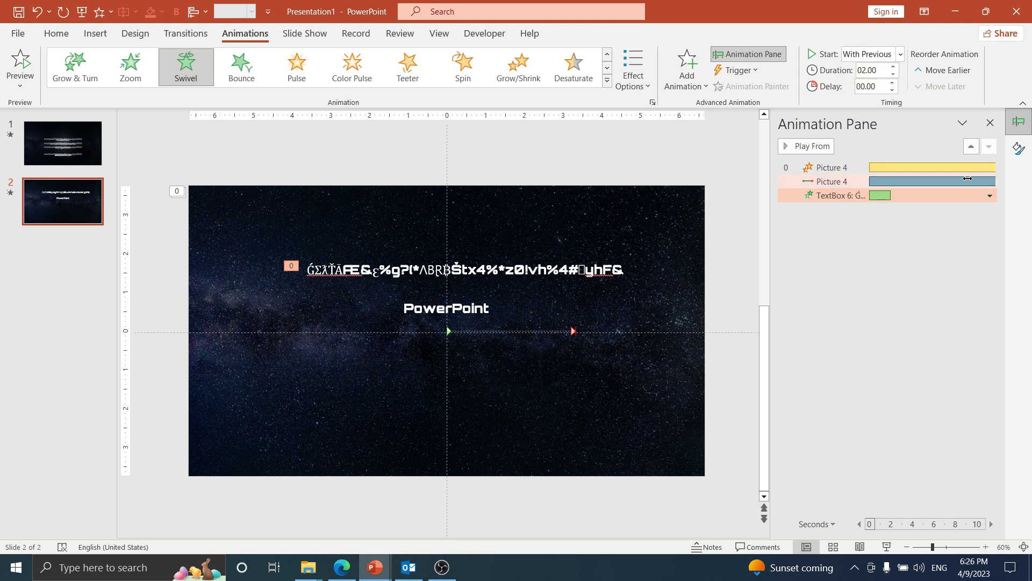
Make the Swivel animate the text by letter, lasting 0.2 seconds.
{"action": "left_click", "coordinate": [988, 196]}
{"action": "left_click", "coordinate": [914, 256]}
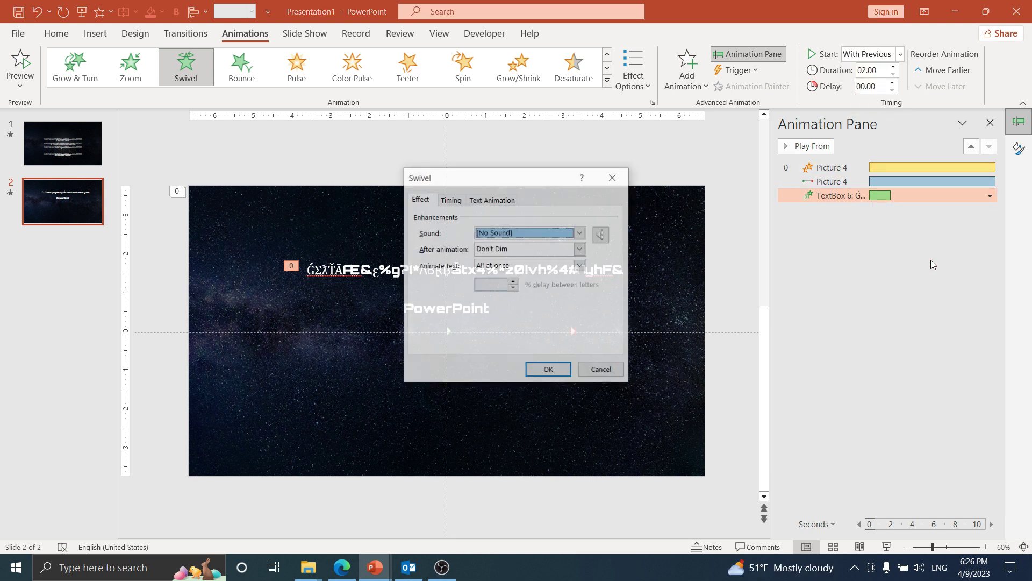
{"action": "left_click", "coordinate": [538, 265]}
{"action": "left_click", "coordinate": [510, 296]}
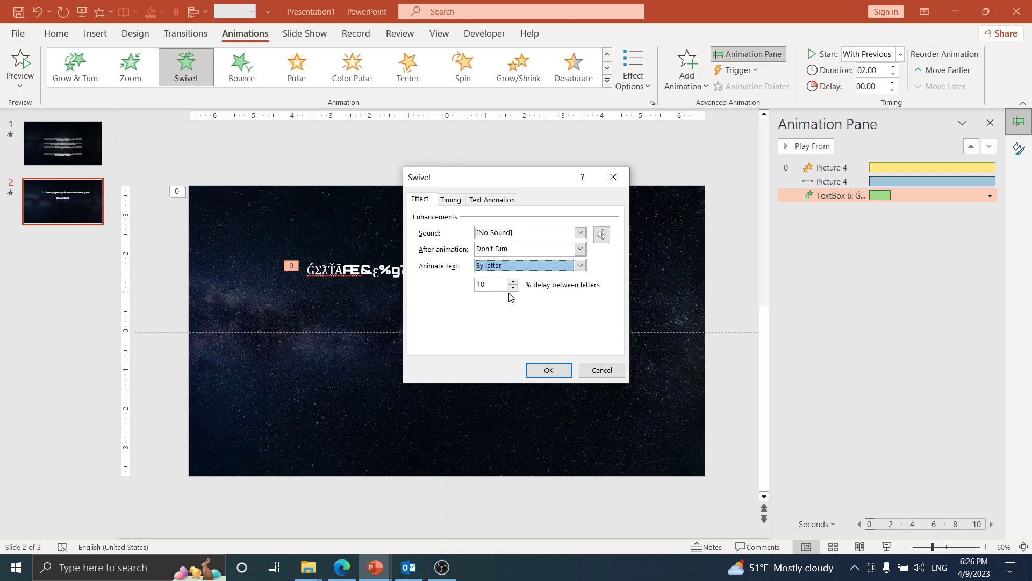
{"action": "left_click", "coordinate": [544, 371]}
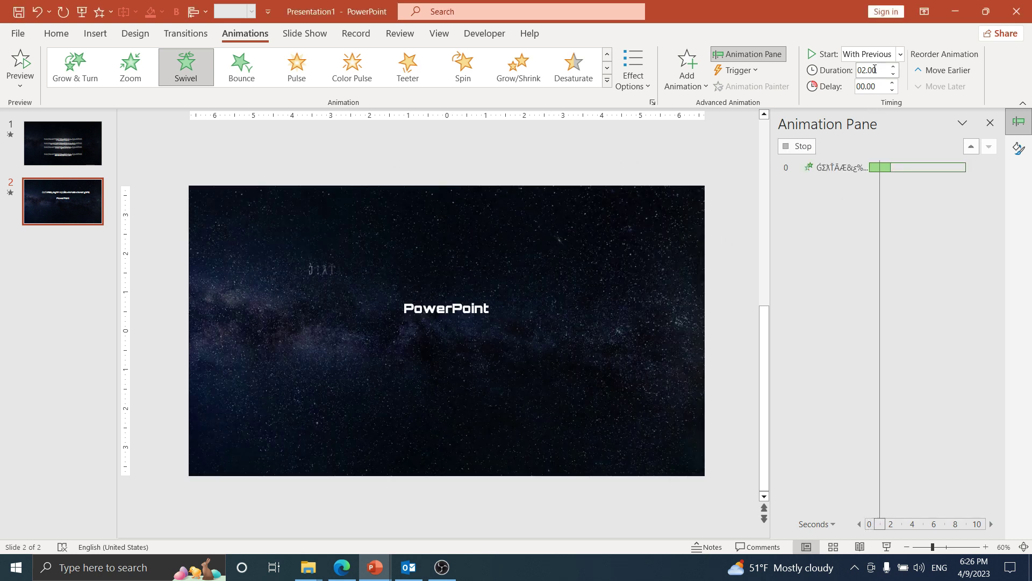
{"action": "double_click", "coordinate": [874, 70]}
{"action": "type", "text": "0.2"}
{"action": "key", "text": "Return"}
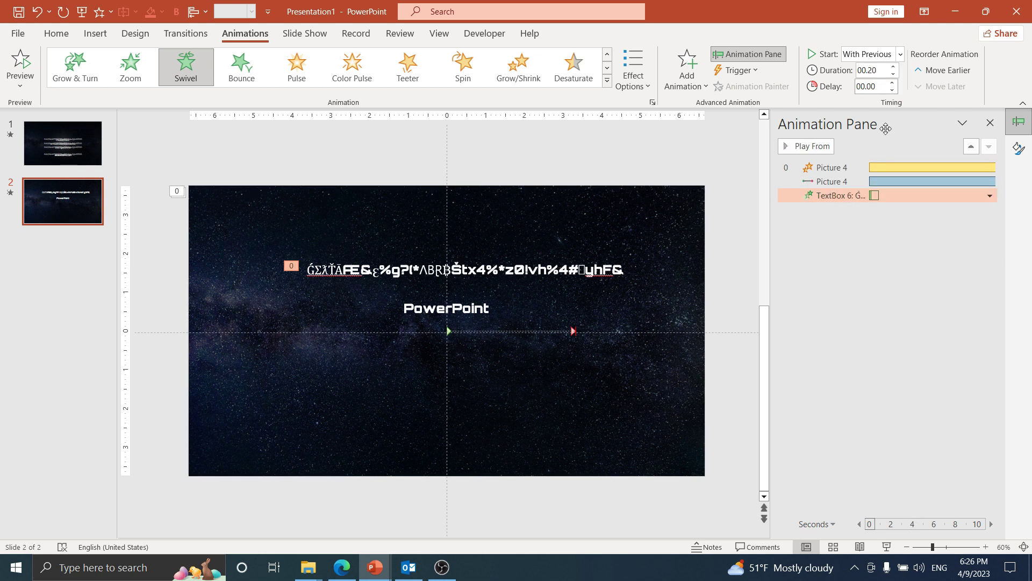
Reselect the symbol line and bring up the full list of exit effects.
{"action": "left_click", "coordinate": [570, 270]}
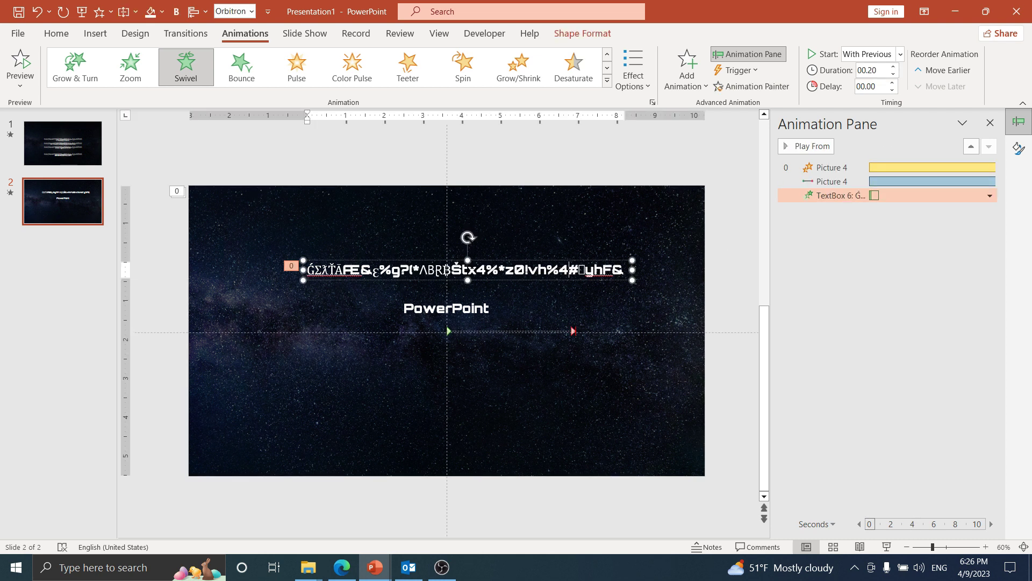
{"action": "left_click", "coordinate": [688, 70]}
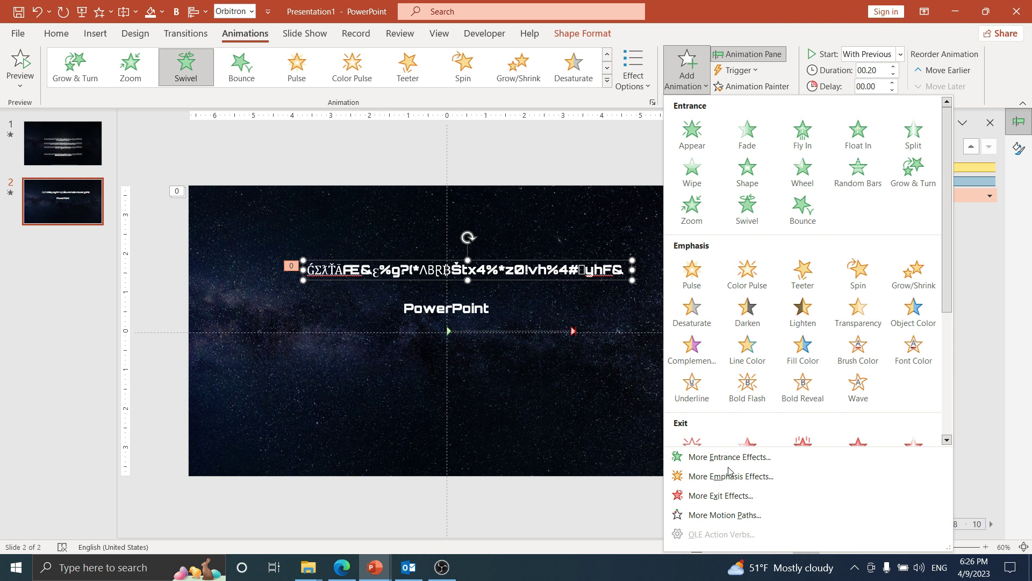
{"action": "left_click", "coordinate": [720, 495]}
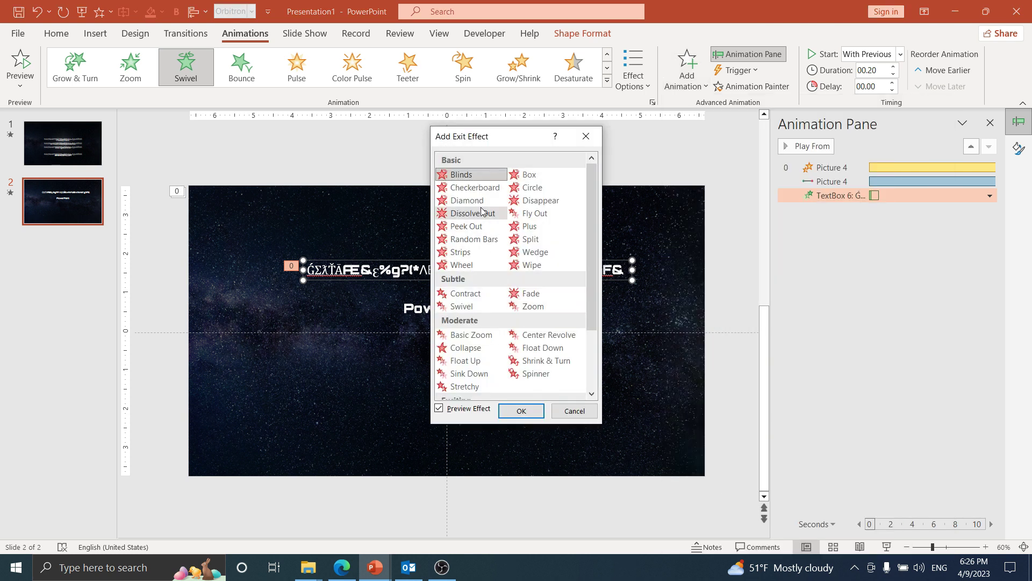
Add a Swivel exit effect, With Previous, lasting 0.20 seconds.
{"action": "left_click", "coordinate": [463, 306]}
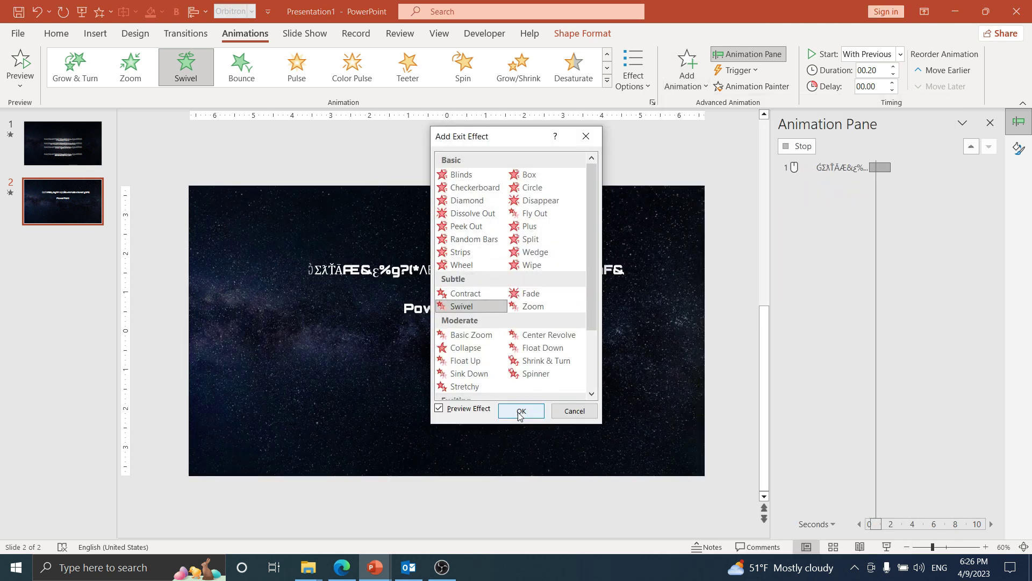
{"action": "left_click", "coordinate": [521, 412]}
{"action": "left_click", "coordinate": [869, 54]}
{"action": "left_click", "coordinate": [862, 85]}
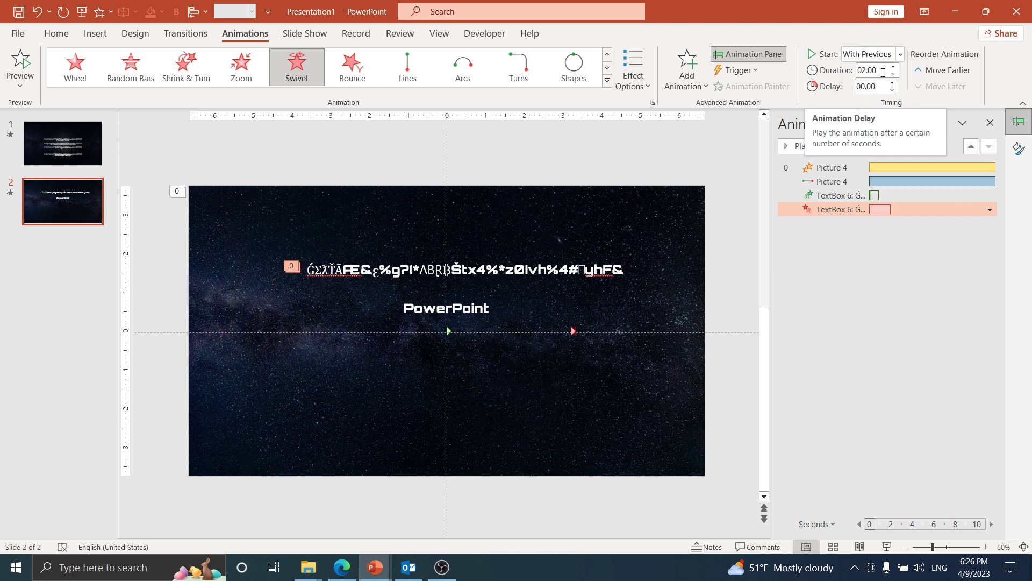
{"action": "left_click", "coordinate": [882, 70]}
{"action": "type", "text": "20"}
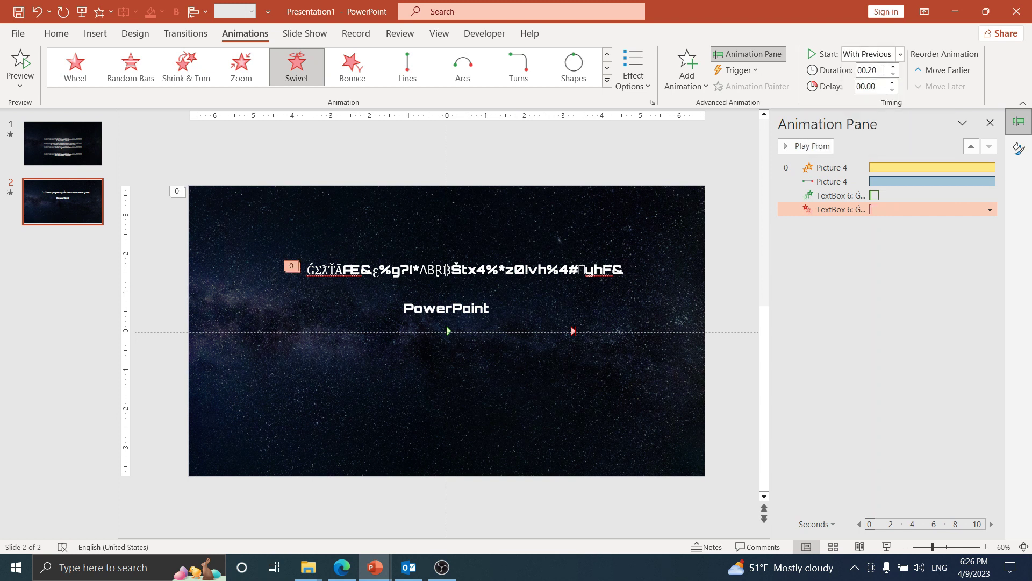
Make the exit animate by letter with 10% delay, start 0.15 s in, then preview the show.
{"action": "left_click", "coordinate": [989, 209]}
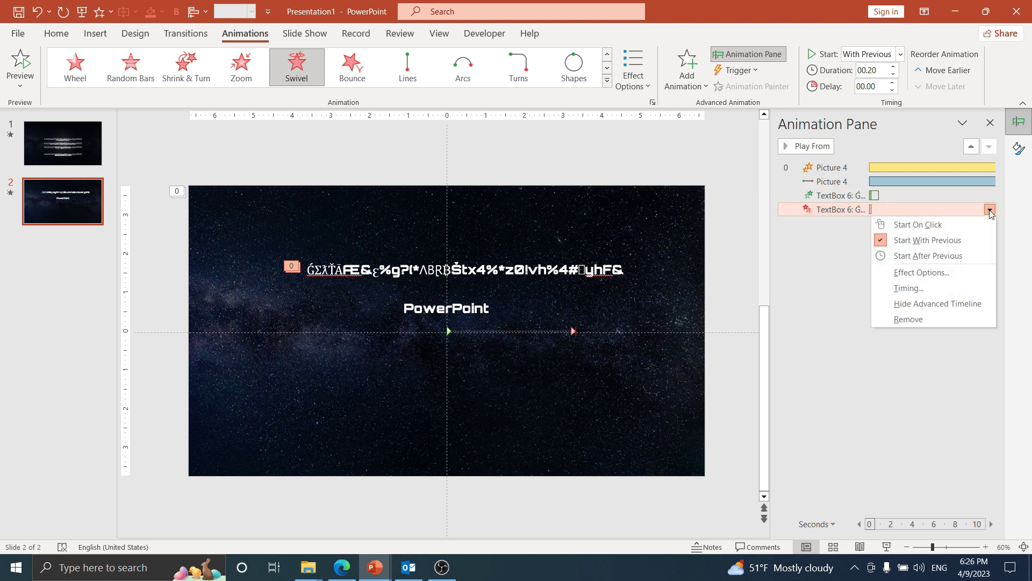
{"action": "left_click", "coordinate": [936, 272]}
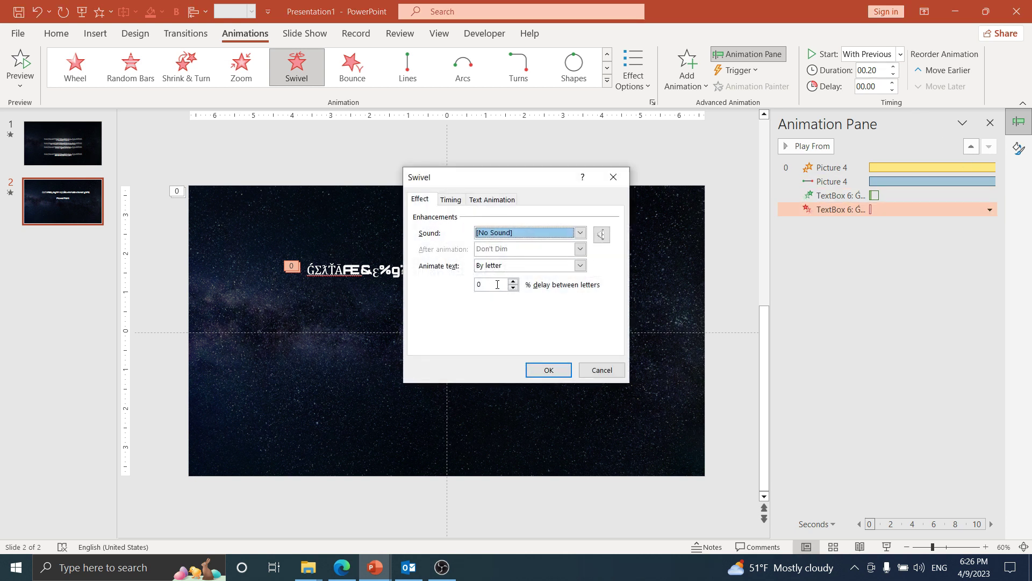
{"action": "left_click", "coordinate": [497, 285]}
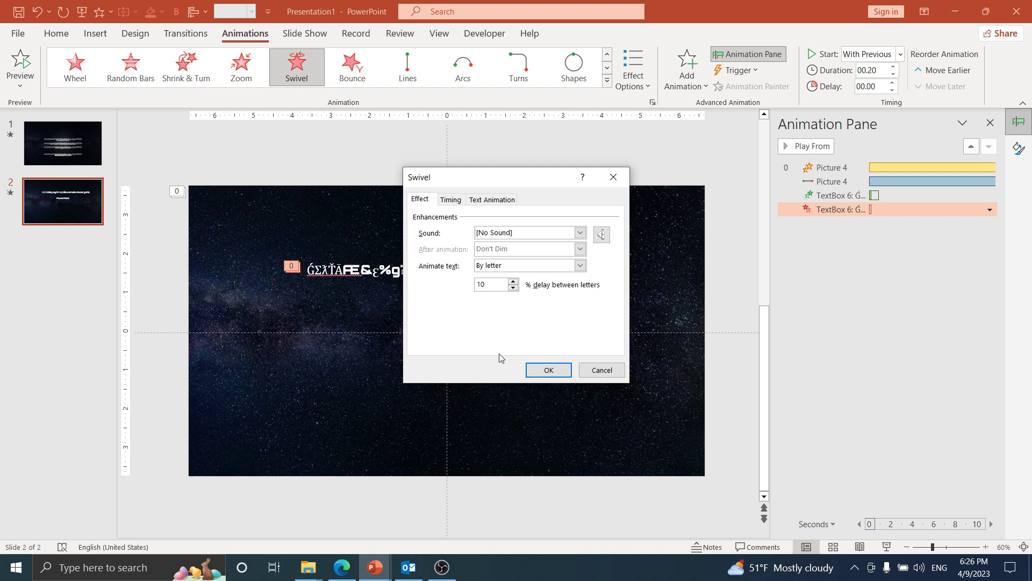
{"action": "left_click", "coordinate": [544, 372]}
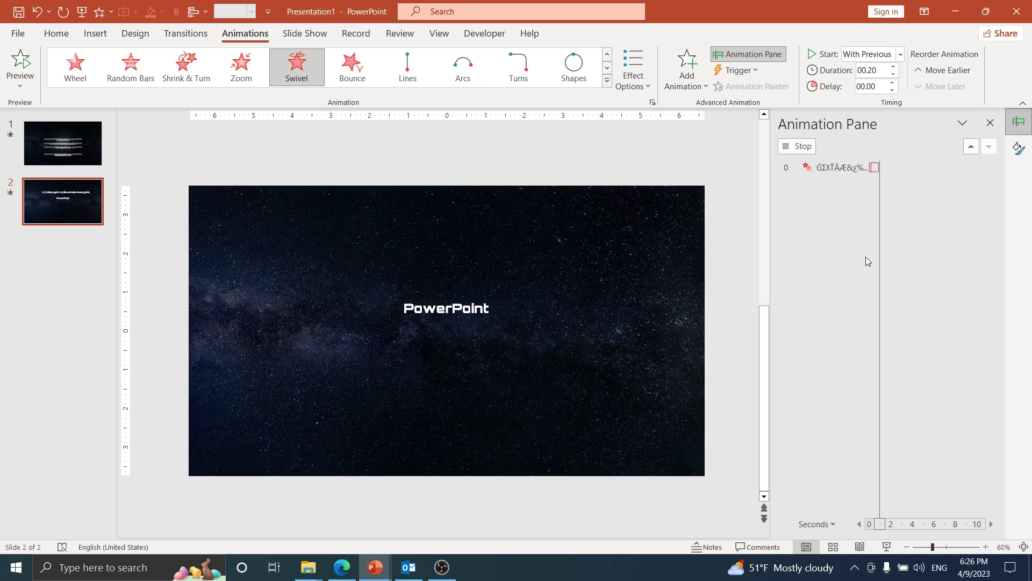
{"action": "left_click", "coordinate": [877, 87]}
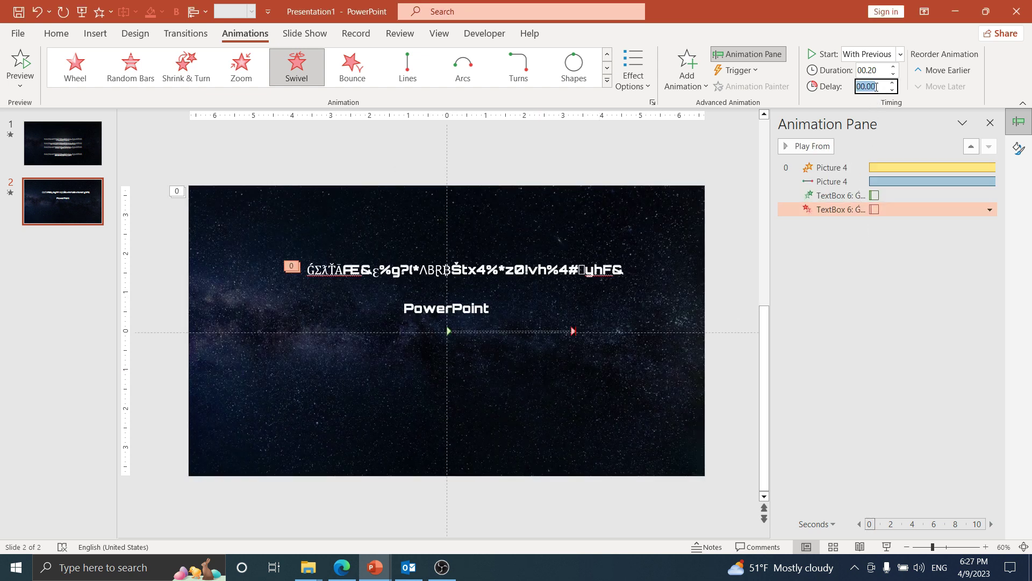
{"action": "type", "text": "0.15"}
{"action": "key", "text": "Return"}
{"action": "left_click", "coordinate": [887, 546]}
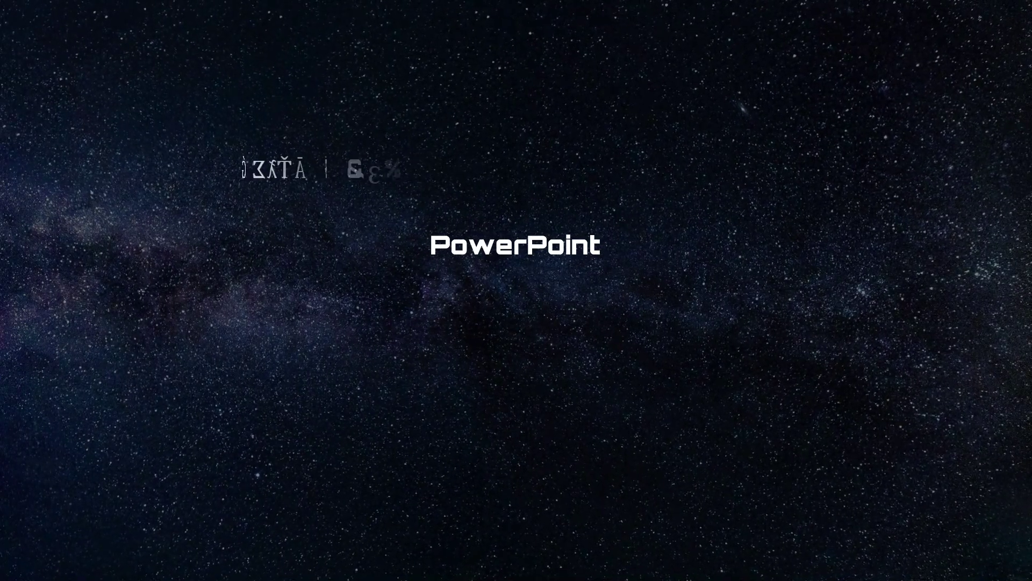
{"action": "key", "text": "Escape"}
Copy the symbol line's animations onto the PowerPoint text box with Animation Painter.
{"action": "left_click", "coordinate": [471, 308]}
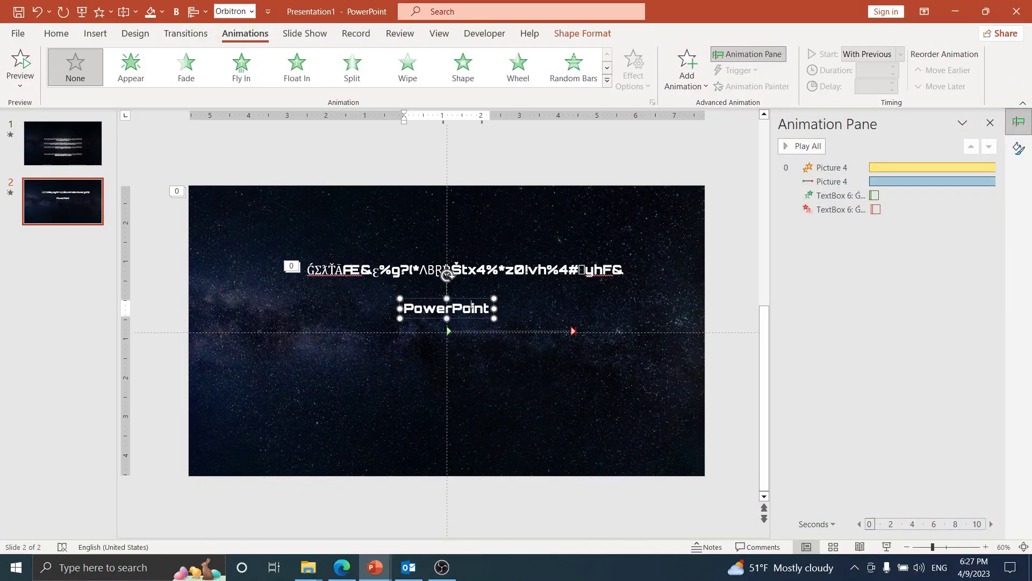
{"action": "left_click", "coordinate": [448, 299]}
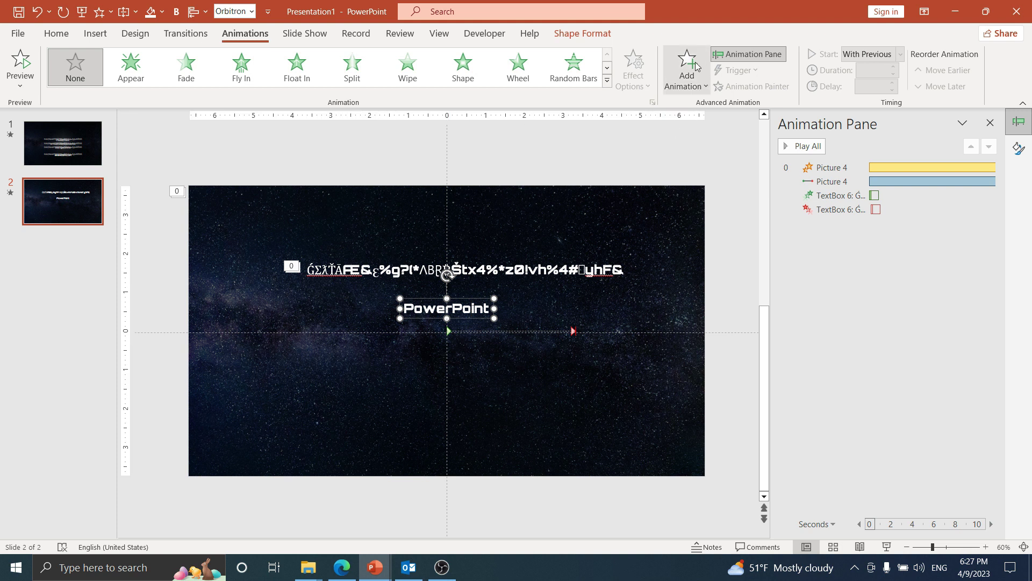
{"action": "left_click", "coordinate": [515, 269]}
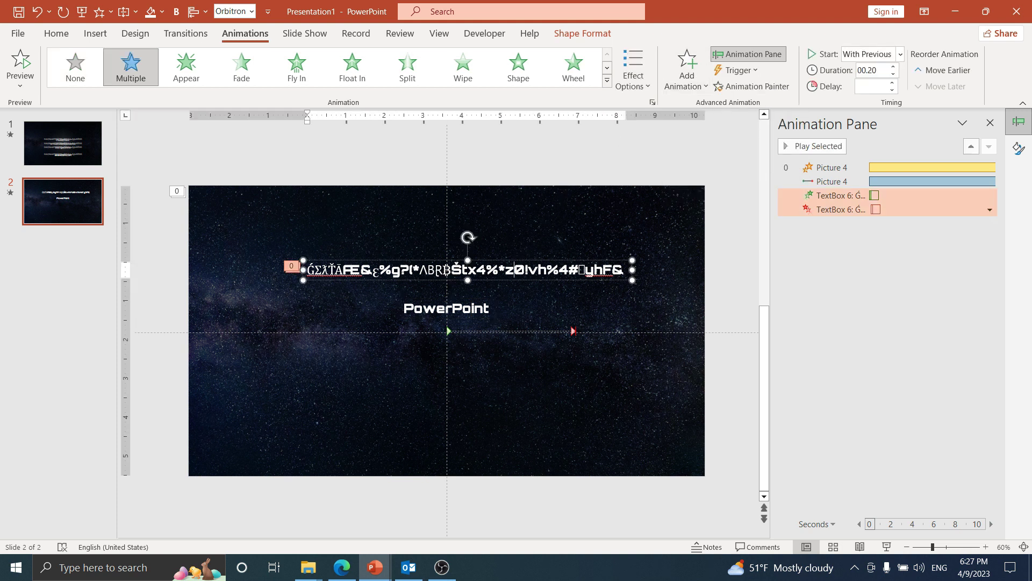
{"action": "left_click", "coordinate": [468, 261]}
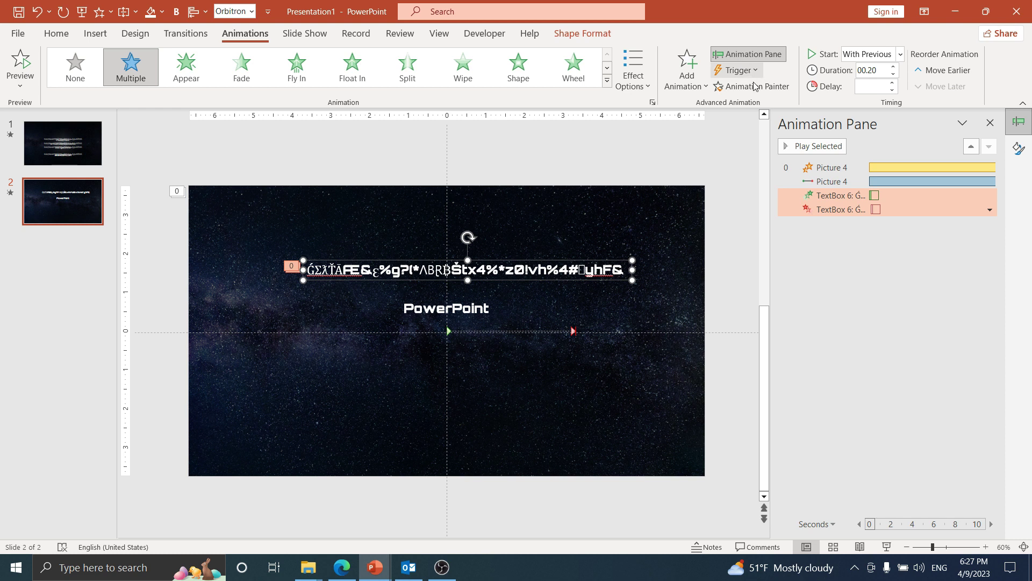
{"action": "left_click", "coordinate": [752, 86]}
{"action": "left_click", "coordinate": [468, 316]}
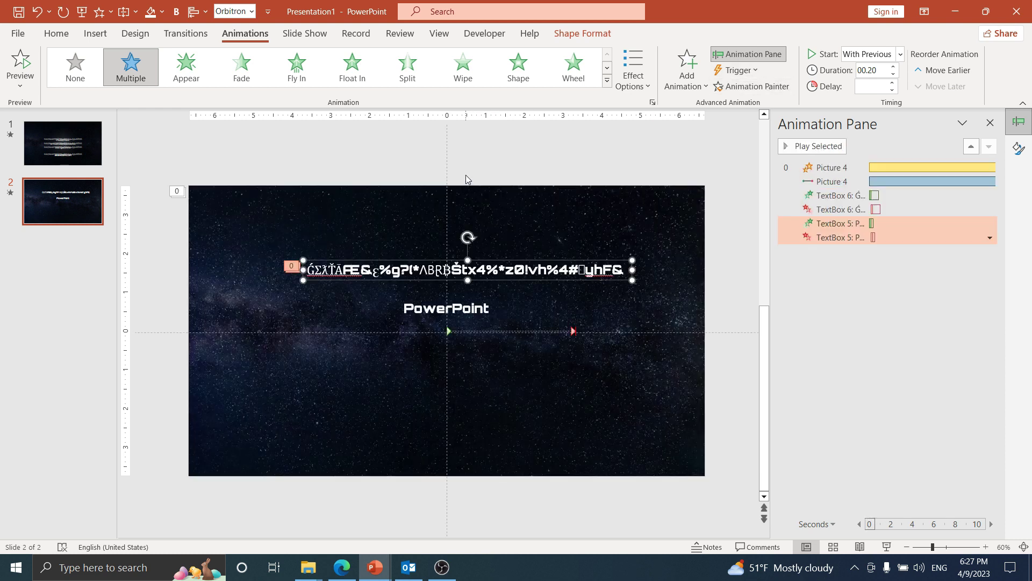
Delete the copied exit animation and set the entrance delay to 0.20 s.
{"action": "left_click", "coordinate": [830, 238]}
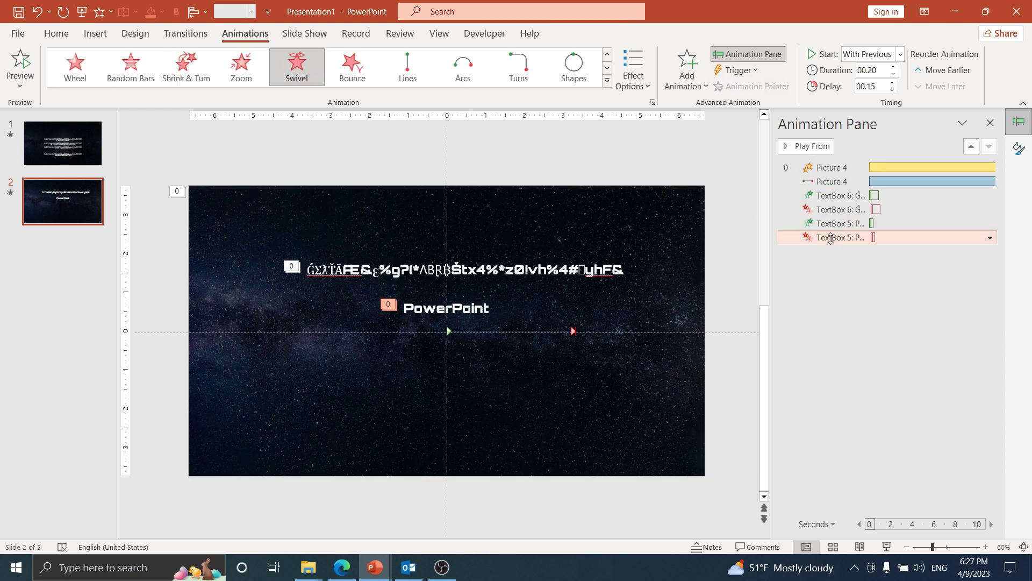
{"action": "key", "text": "Delete"}
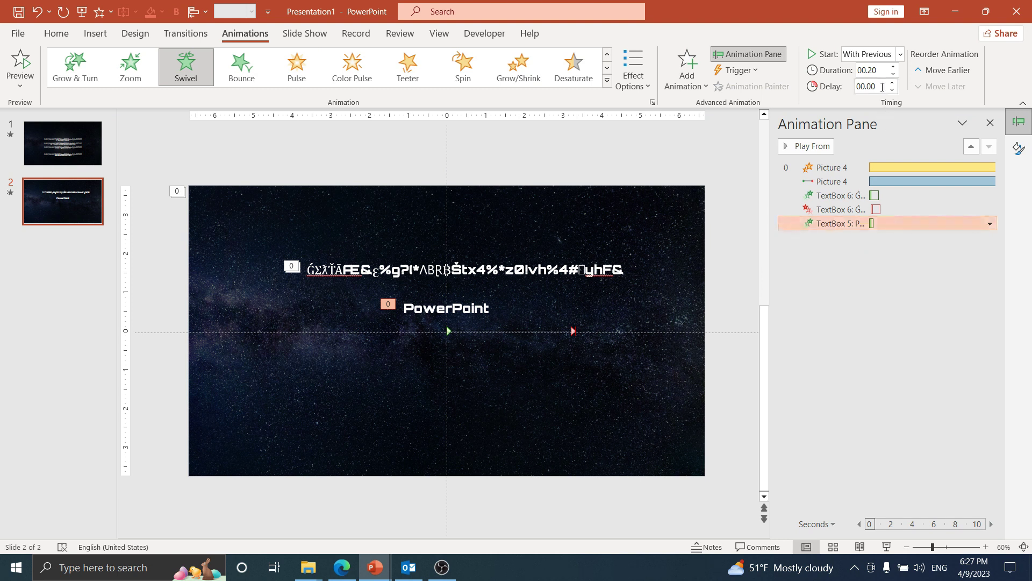
{"action": "left_click", "coordinate": [883, 87]}
{"action": "key", "text": "Return"}
Drag the symbol line onto the PowerPoint word and center-align both text boxes.
{"action": "left_click", "coordinate": [542, 279]}
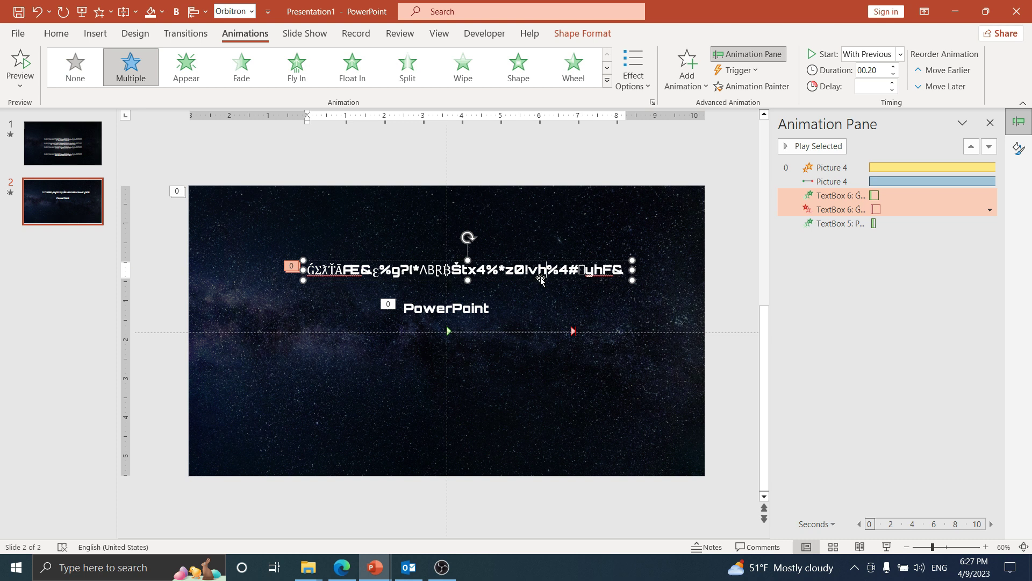
{"action": "mouse_move", "coordinate": [534, 280]}
{"action": "left_mouse_down"}
{"action": "mouse_move", "coordinate": [533, 318]}
{"action": "mouse_move", "coordinate": [519, 319]}
{"action": "left_mouse_up"}
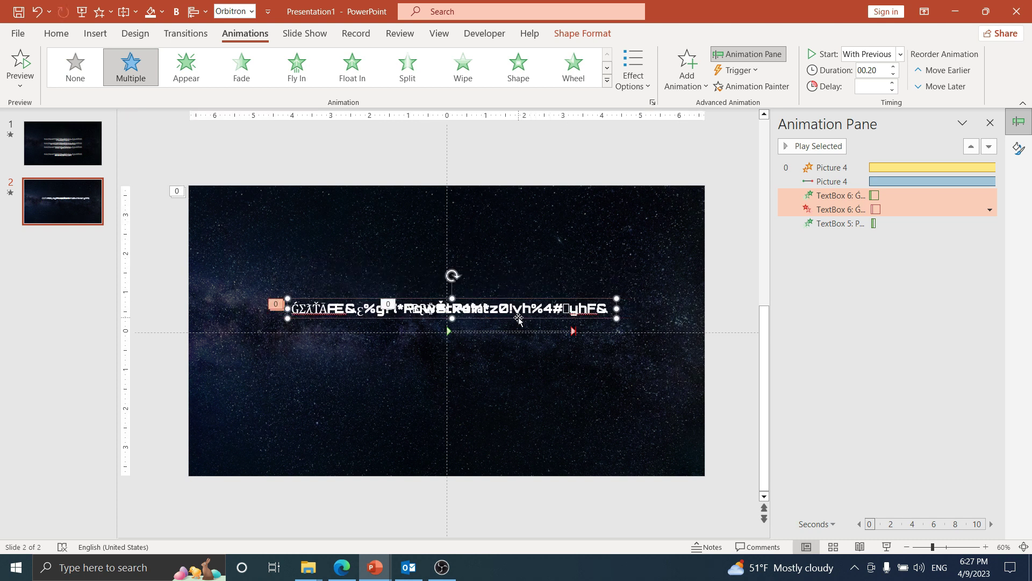
{"action": "left_click_drag", "start_coordinate": [228, 172], "coordinate": [633, 354]}
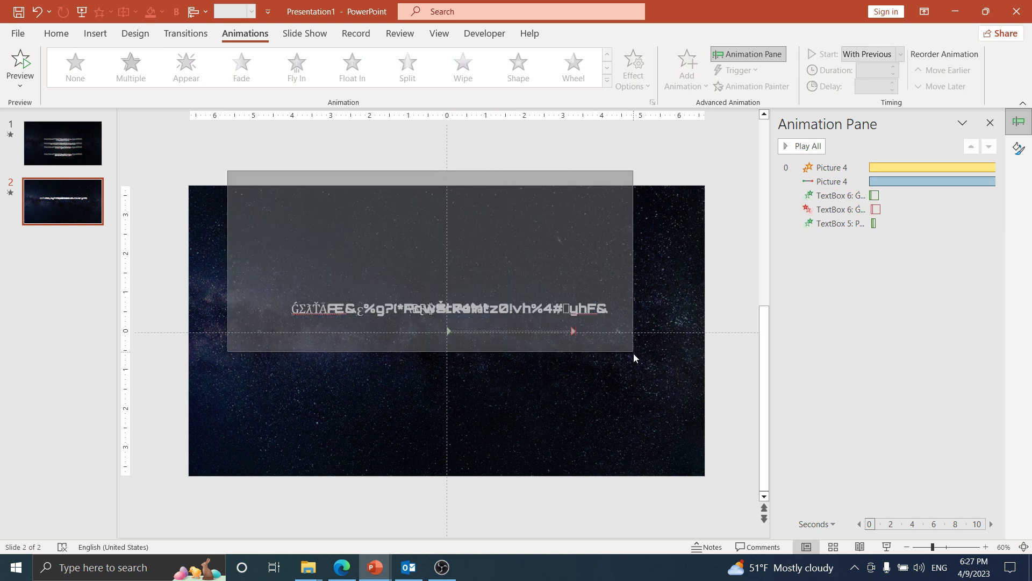
{"action": "left_click", "coordinate": [586, 35]}
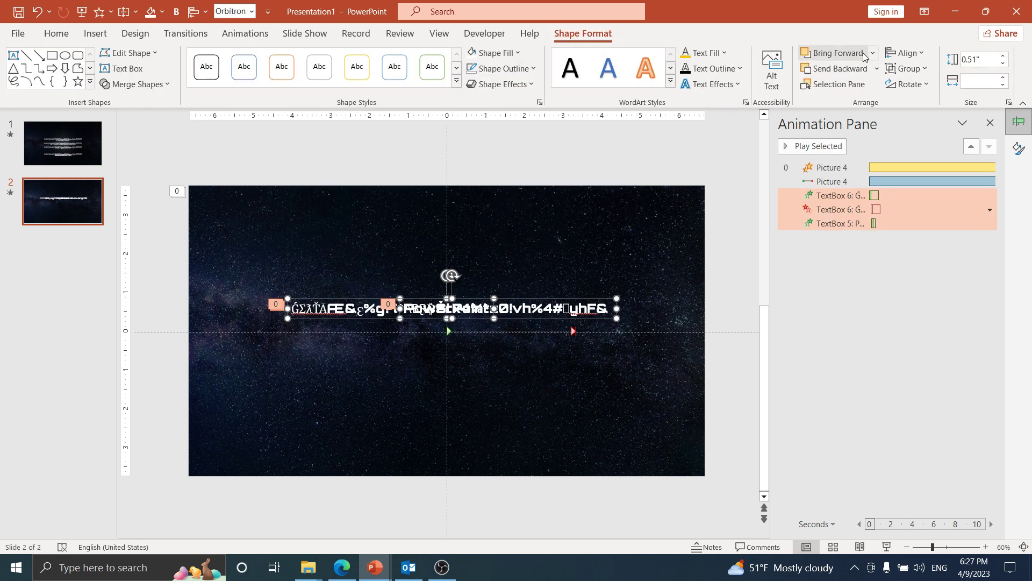
{"action": "left_click", "coordinate": [907, 53]}
{"action": "left_click", "coordinate": [908, 90]}
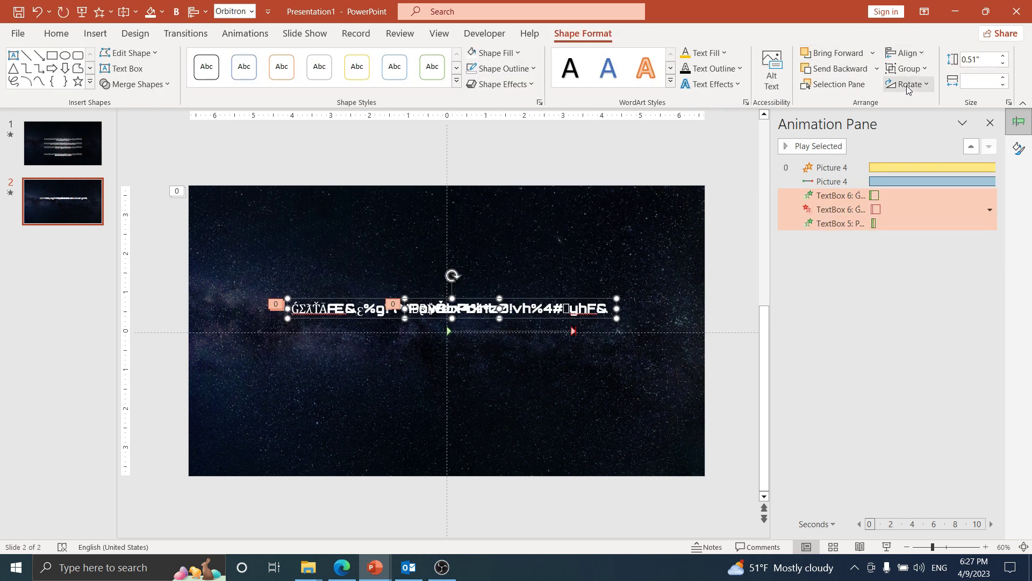
Nudge the aligned pair left, preview the glitch reveal in Slide Show, and reselect both boxes.
{"action": "key", "text": "ctrl+Left"}
{"action": "key", "text": "ctrl+Left"}
{"action": "key", "text": "ctrl+Left"}
{"action": "key", "text": "ctrl+Left"}
{"action": "key", "text": "ctrl+Left"}
{"action": "key", "text": "ctrl+Left"}
{"action": "key", "text": "ctrl+Left"}
{"action": "key", "text": "ctrl+Left"}
{"action": "key", "text": "ctrl+Left"}
{"action": "key", "text": "ctrl+Left"}
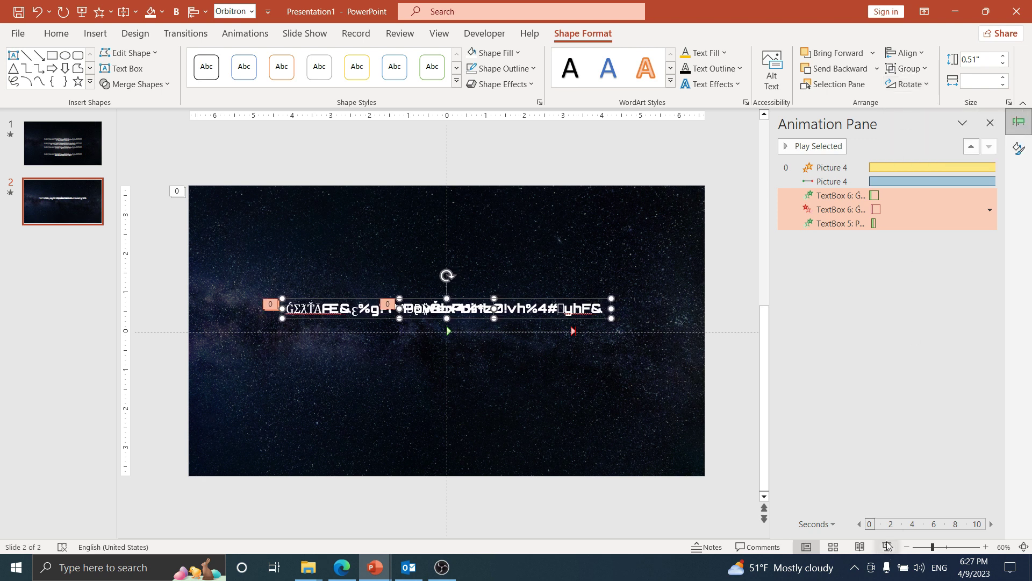
{"action": "left_click", "coordinate": [887, 546]}
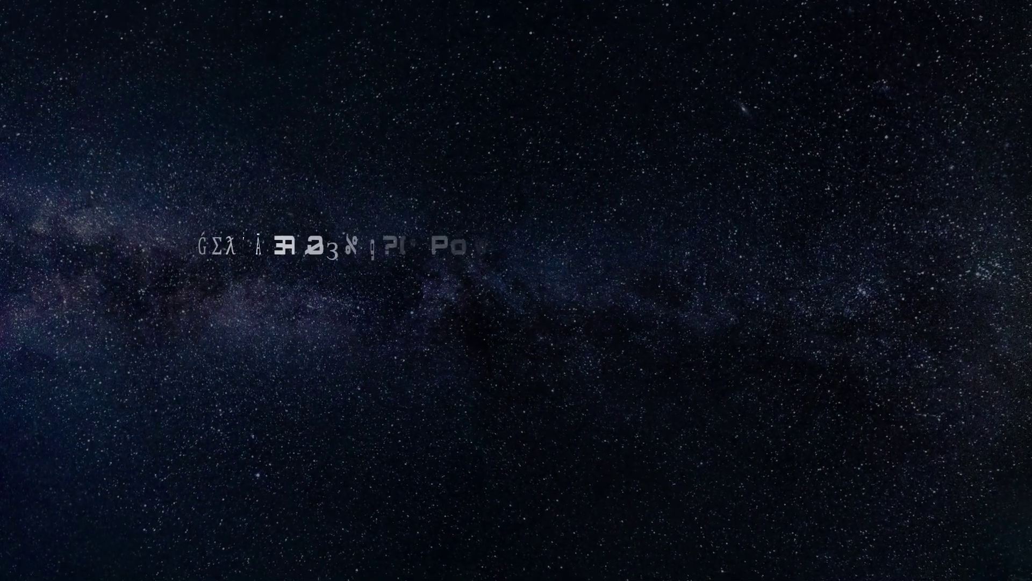
{"action": "key", "text": "Escape"}
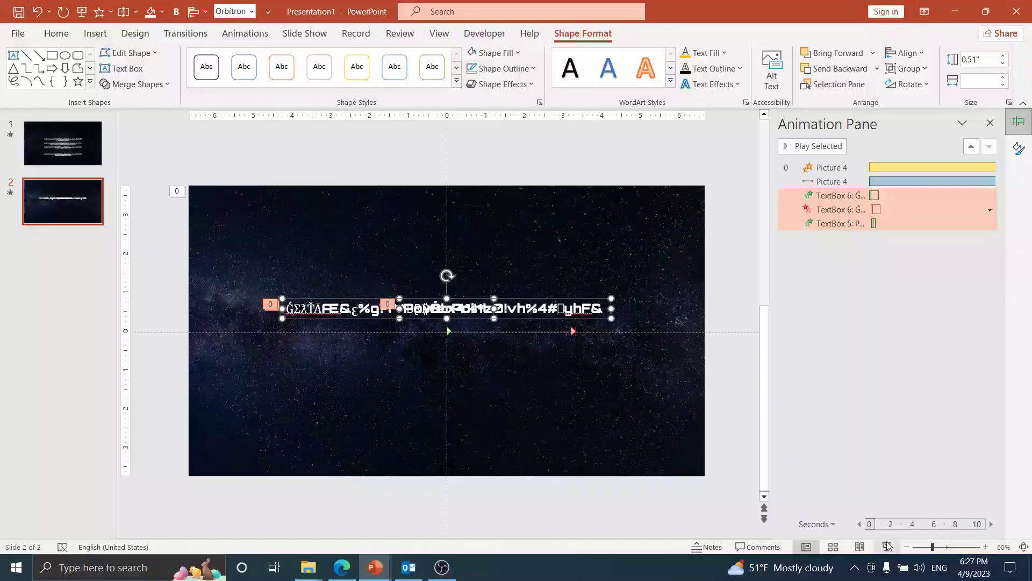
{"action": "left_click_drag", "start_coordinate": [210, 168], "coordinate": [647, 375]}
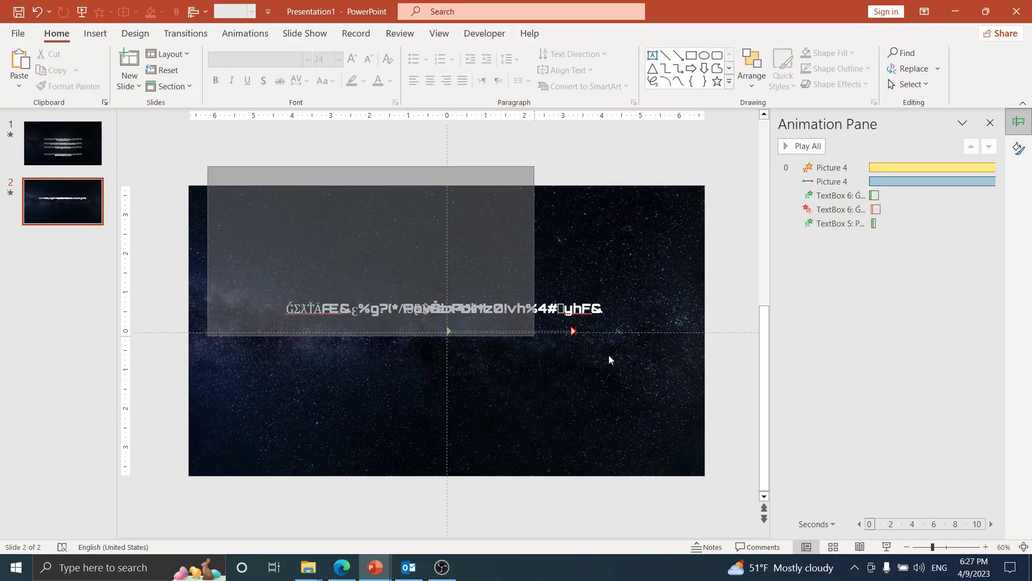
Duplicate both text boxes below the originals and bring the copied PowerPoint text to the front.
{"action": "key", "text": "ctrl+d"}
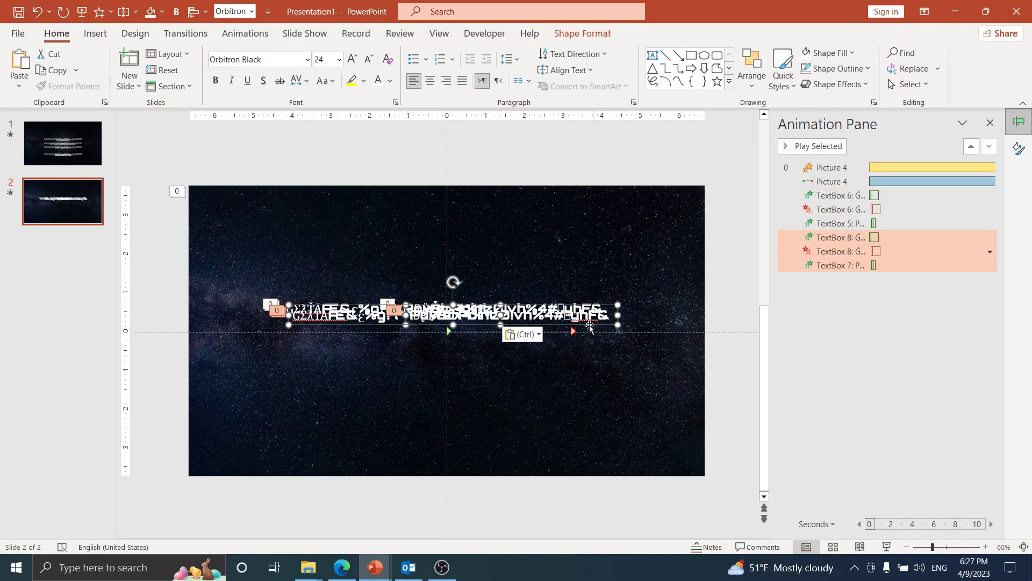
{"action": "left_click_drag", "start_coordinate": [569, 326], "coordinate": [562, 344]}
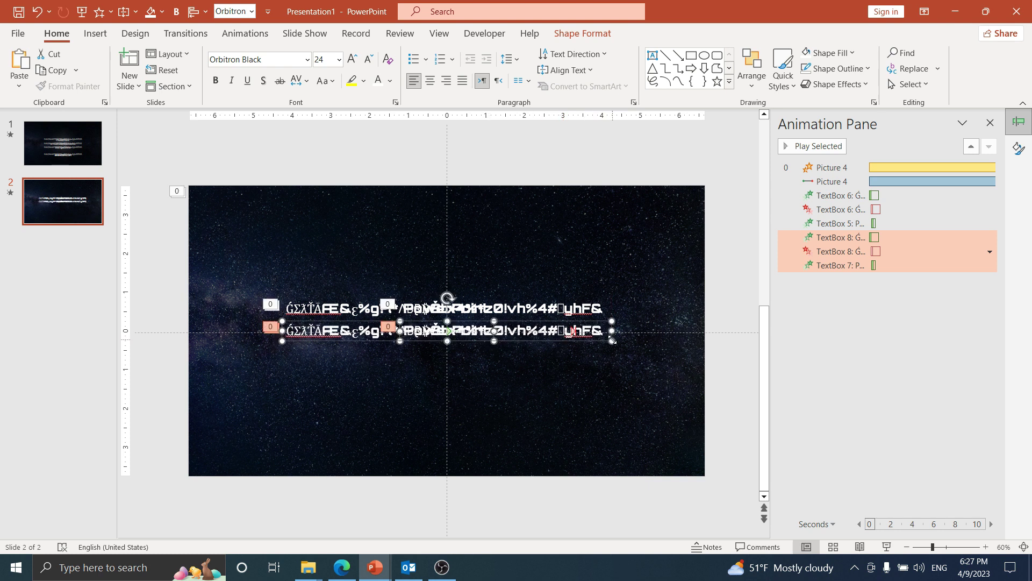
{"action": "left_click", "coordinate": [613, 340], "text": "shift"}
{"action": "right_click", "coordinate": [496, 323]}
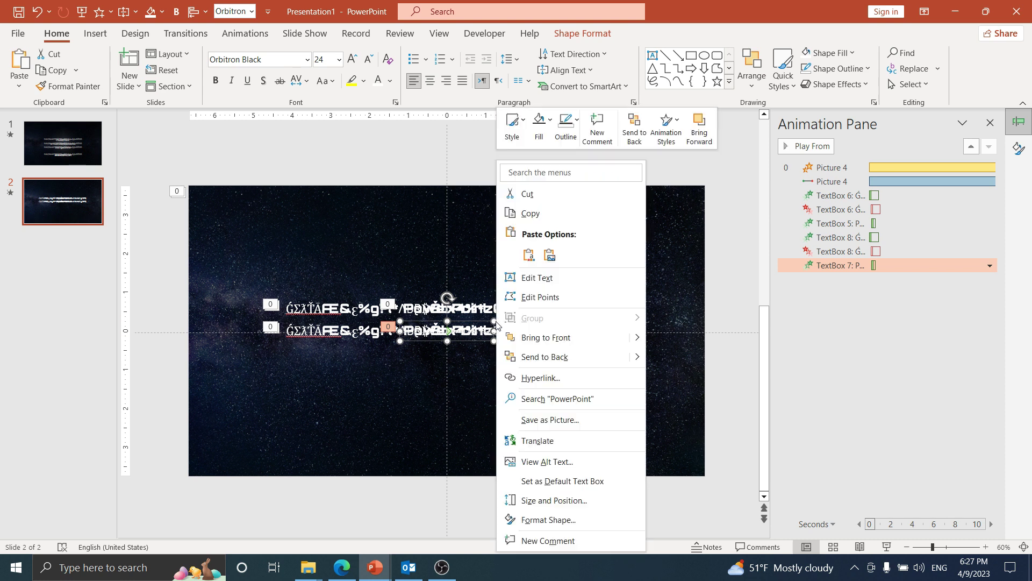
{"action": "mouse_move", "coordinate": [564, 337]}
{"action": "left_click", "coordinate": [664, 342]}
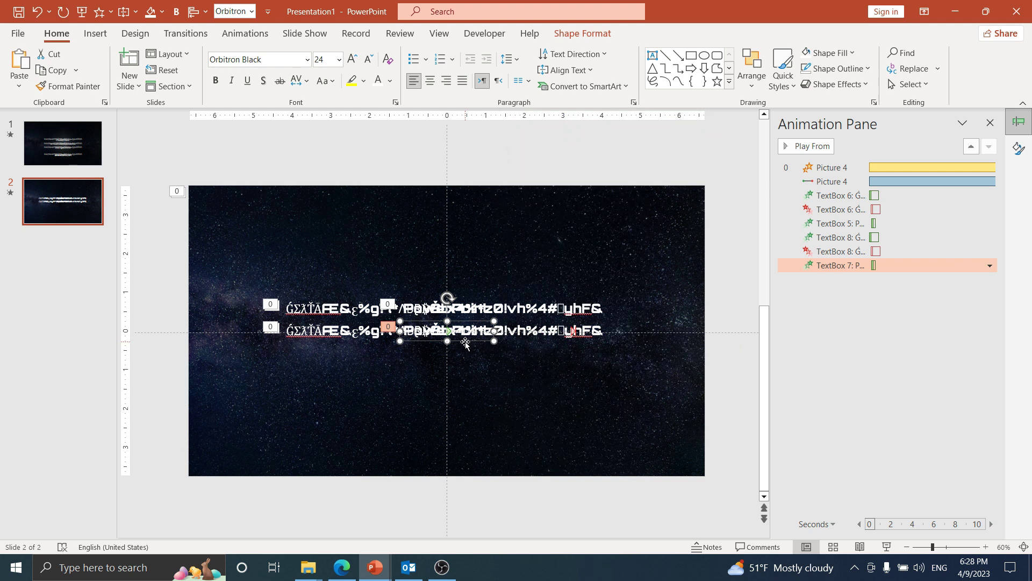
Change the copy's text to IS MUCH MORE POWERFUL and lay it over the second symbol line.
{"action": "left_click_drag", "start_coordinate": [464, 341], "coordinate": [464, 364]}
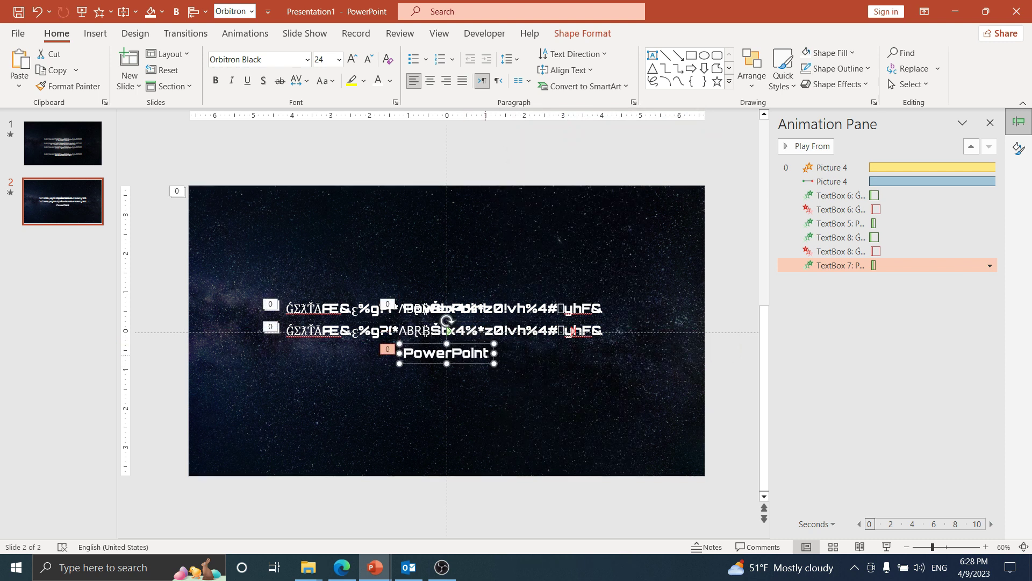
{"action": "left_click", "coordinate": [485, 353]}
{"action": "double_click", "coordinate": [425, 353]}
{"action": "type", "text": "IS M"}
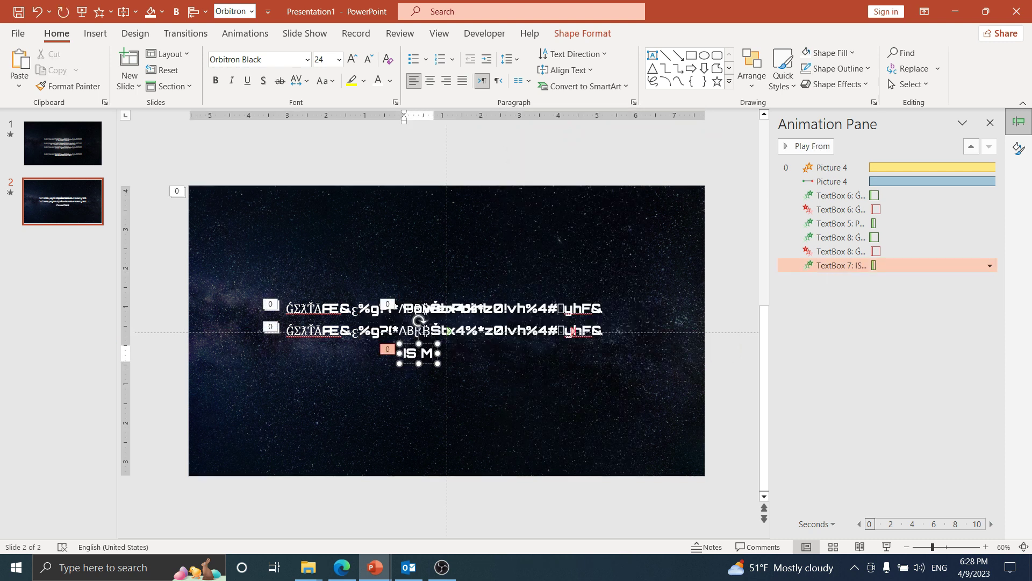
{"action": "type", "text": "UCH MORE PO"}
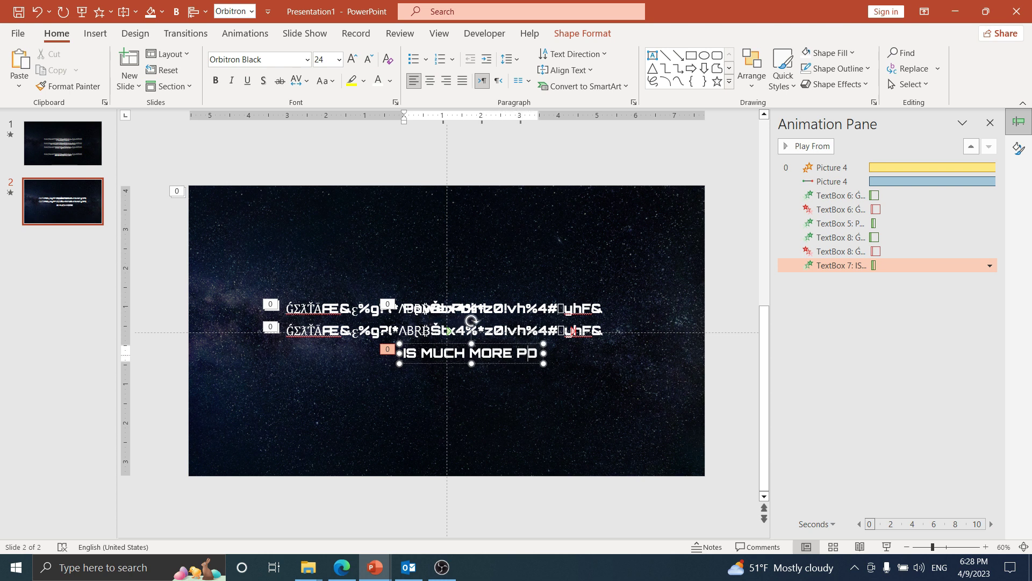
{"action": "type", "text": "WERFUL"}
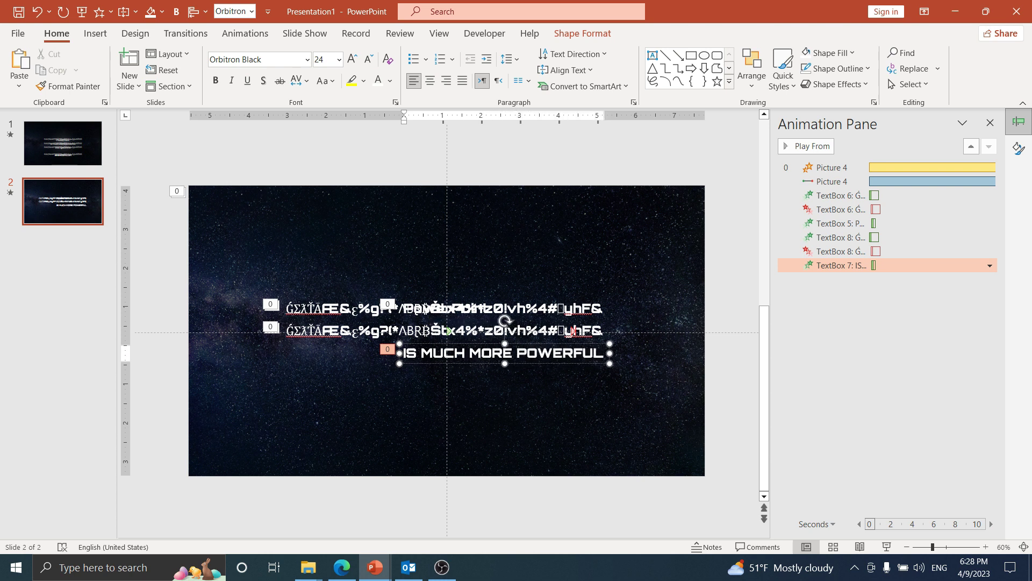
{"action": "left_click_drag", "start_coordinate": [523, 364], "coordinate": [466, 340]}
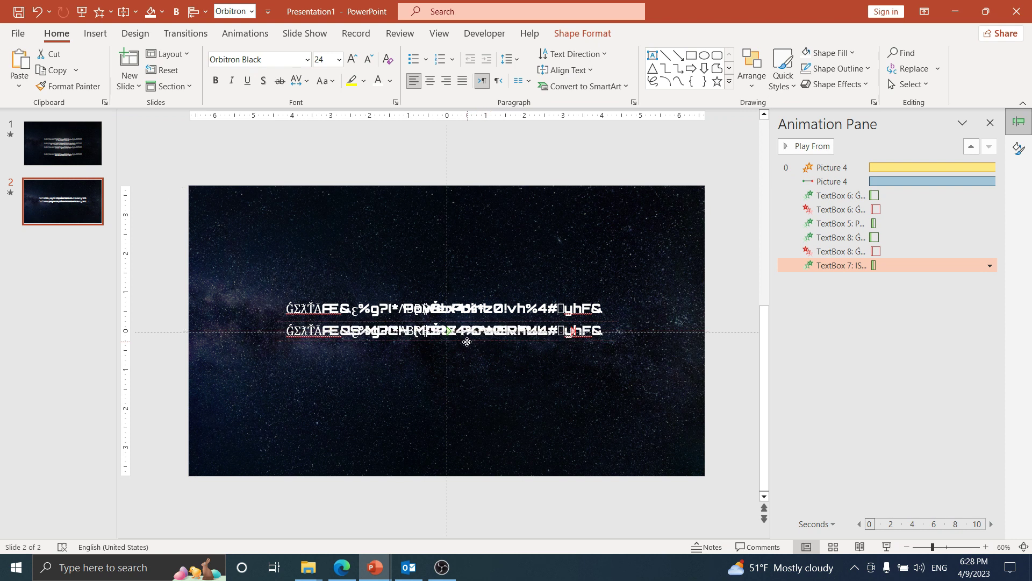
Set the second line's glitch entrance delay to 0.25 s.
{"action": "left_click", "coordinate": [853, 237]}
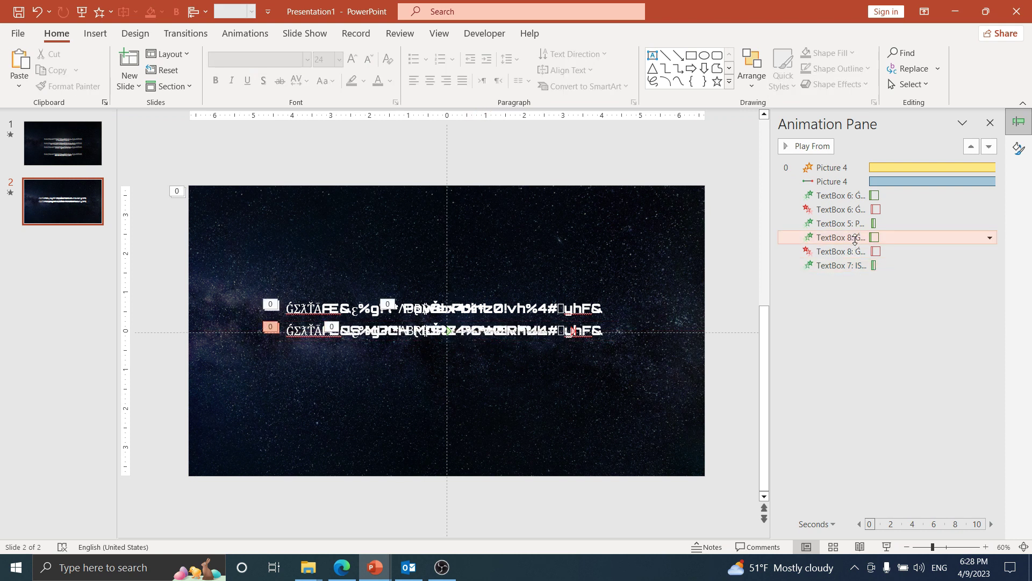
{"action": "left_click", "coordinate": [265, 33]}
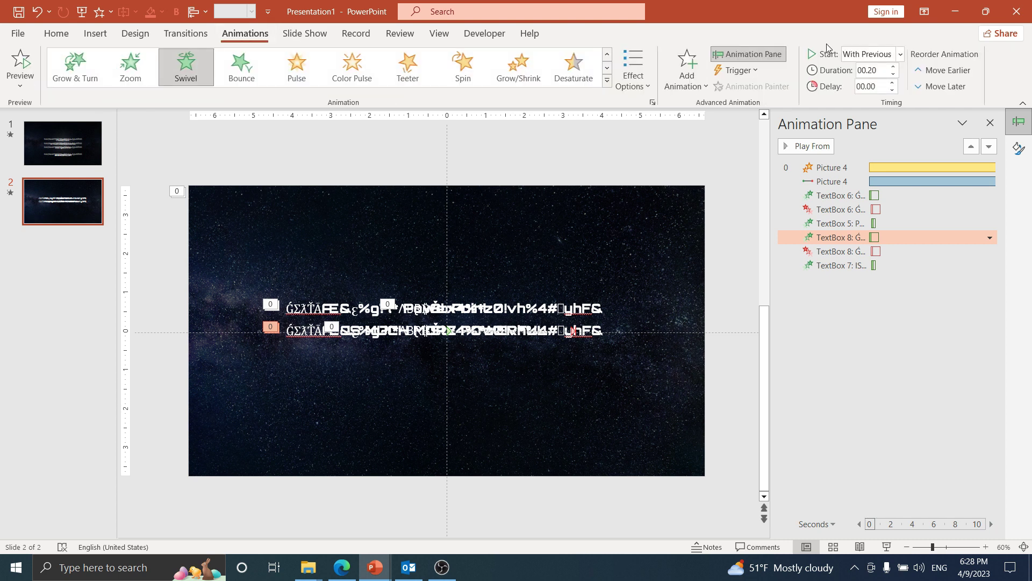
{"action": "left_click", "coordinate": [883, 84]}
{"action": "key", "text": "Return"}
{"action": "left_click", "coordinate": [879, 87]}
{"action": "type", "text": "5"}
{"action": "key", "text": "Return"}
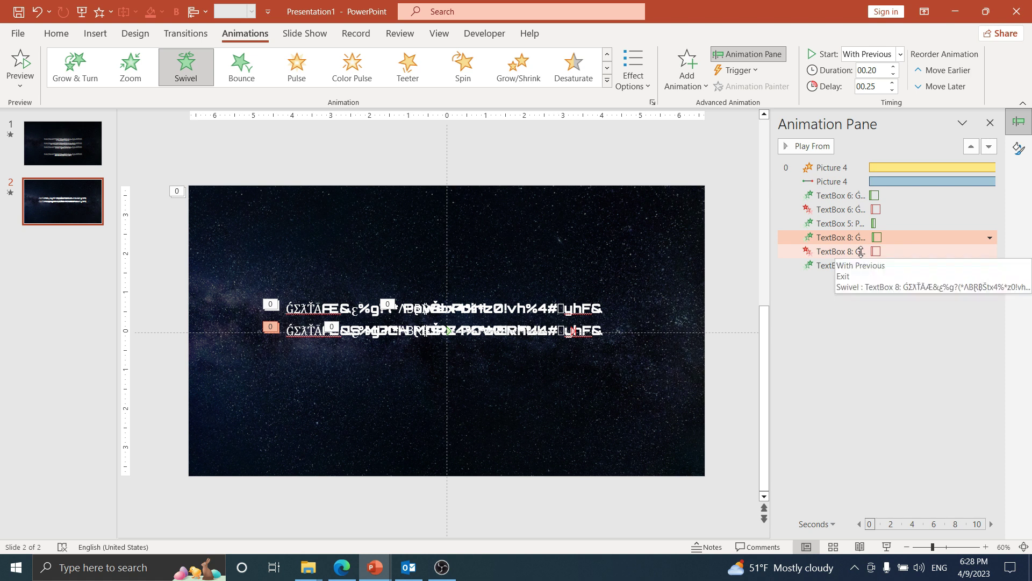
Set the second line's glitch exit delay to 0.15 s.
{"action": "left_click", "coordinate": [862, 209]}
{"action": "left_click", "coordinate": [861, 197]}
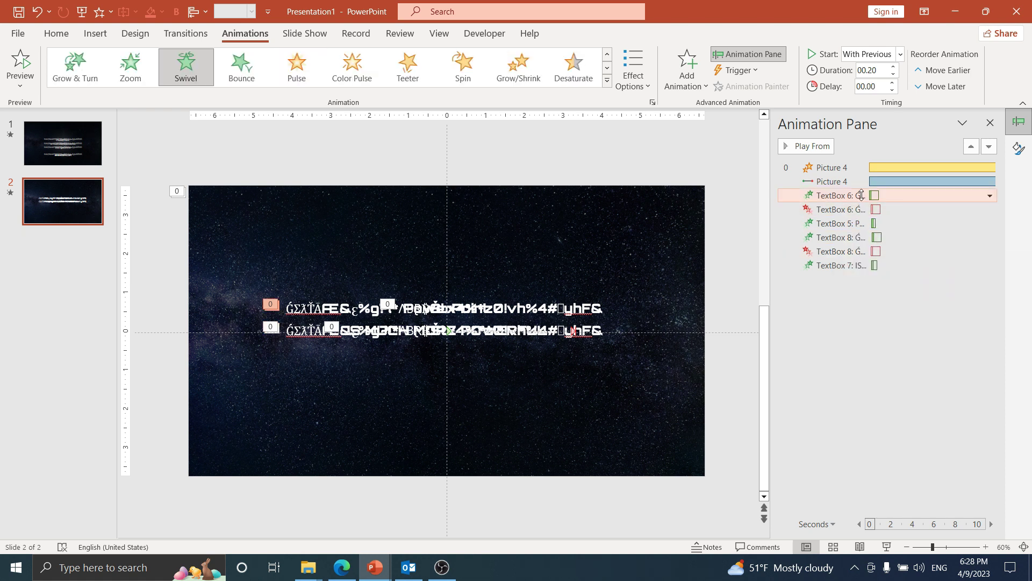
{"action": "left_click", "coordinate": [861, 251]}
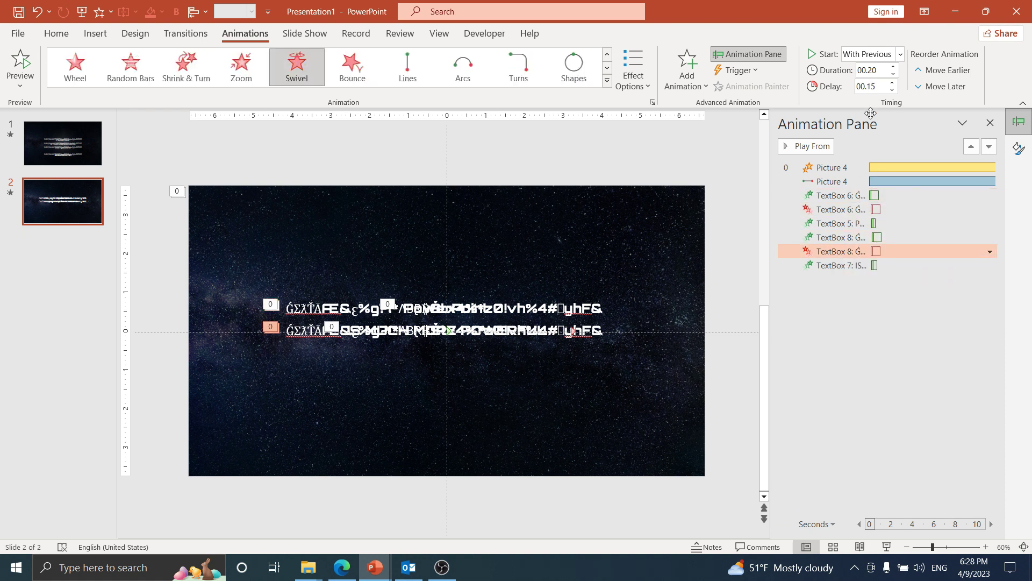
{"action": "left_click", "coordinate": [877, 88]}
{"action": "type", "text": "15"}
{"action": "key", "text": "Return"}
Give the IS MUCH MORE POWERFUL swivel a 0.45 s delay and preview the slide show.
{"action": "left_click", "coordinate": [861, 209]}
{"action": "left_click", "coordinate": [860, 223]}
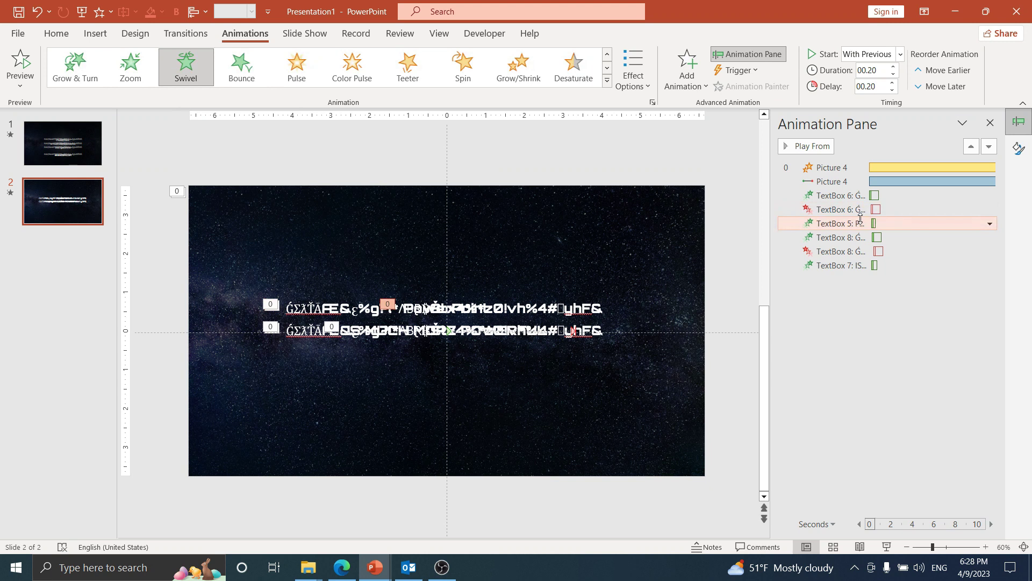
{"action": "left_click", "coordinate": [859, 265]}
{"action": "double_click", "coordinate": [876, 87]}
{"action": "type", "text": "45"}
{"action": "key", "text": "Return"}
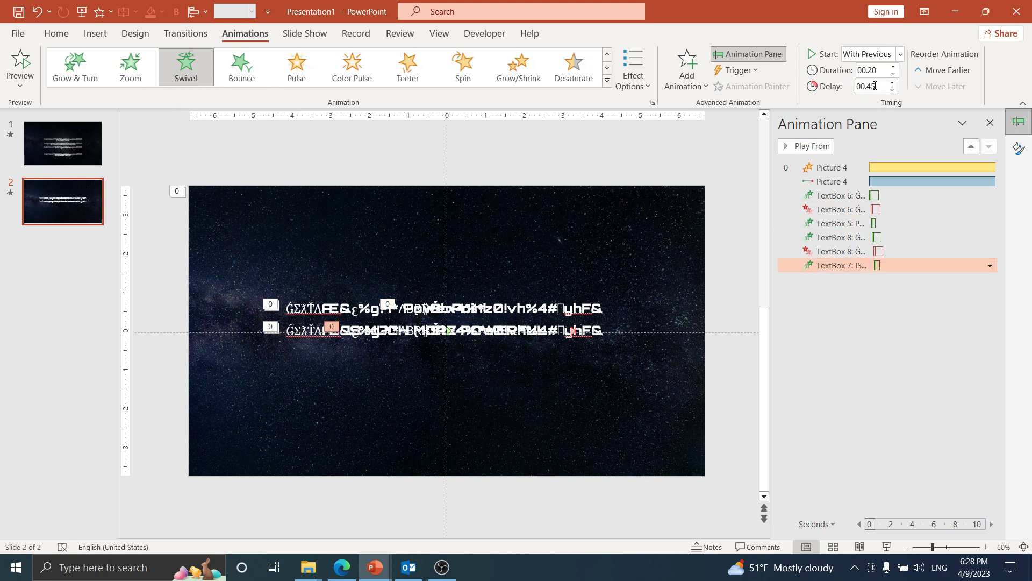
{"action": "left_click", "coordinate": [887, 547]}
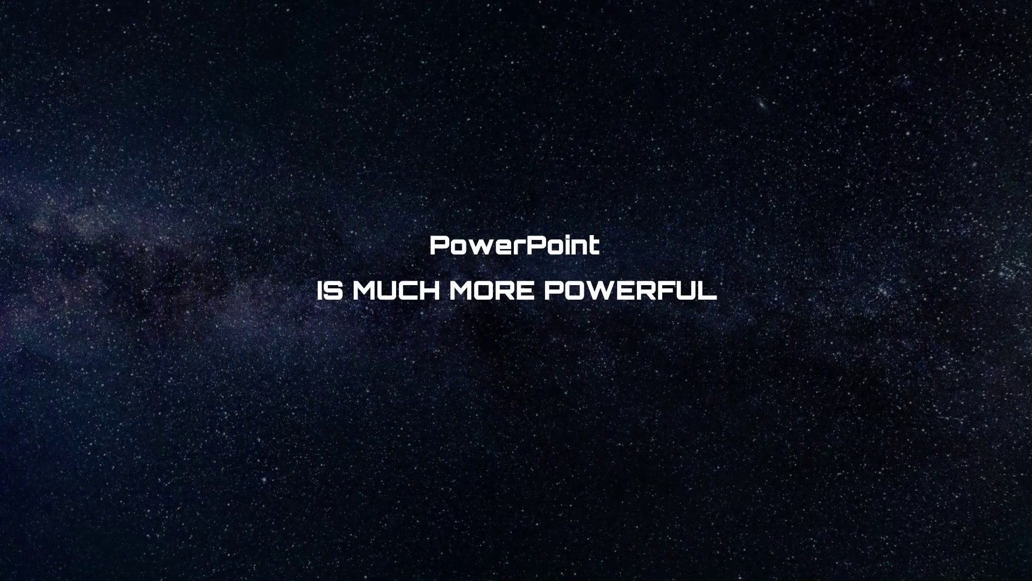
{"action": "key", "text": "Escape"}
Copy and paste the second line's text boxes and move the duplicate down as a third line.
{"action": "left_click_drag", "start_coordinate": [722, 364], "coordinate": [256, 319]}
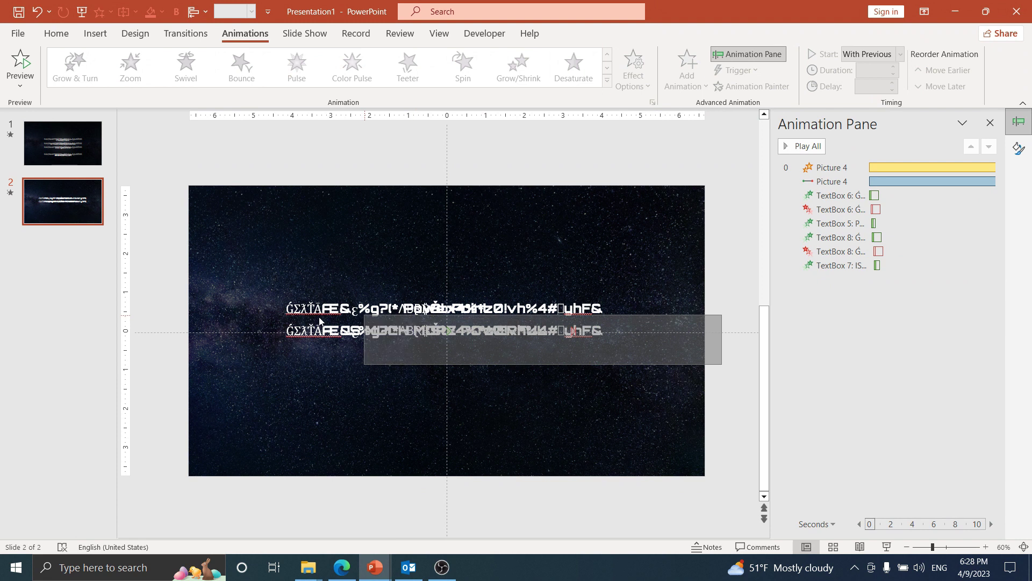
{"action": "key", "text": "ctrl+c"}
{"action": "key", "text": "ctrl+v"}
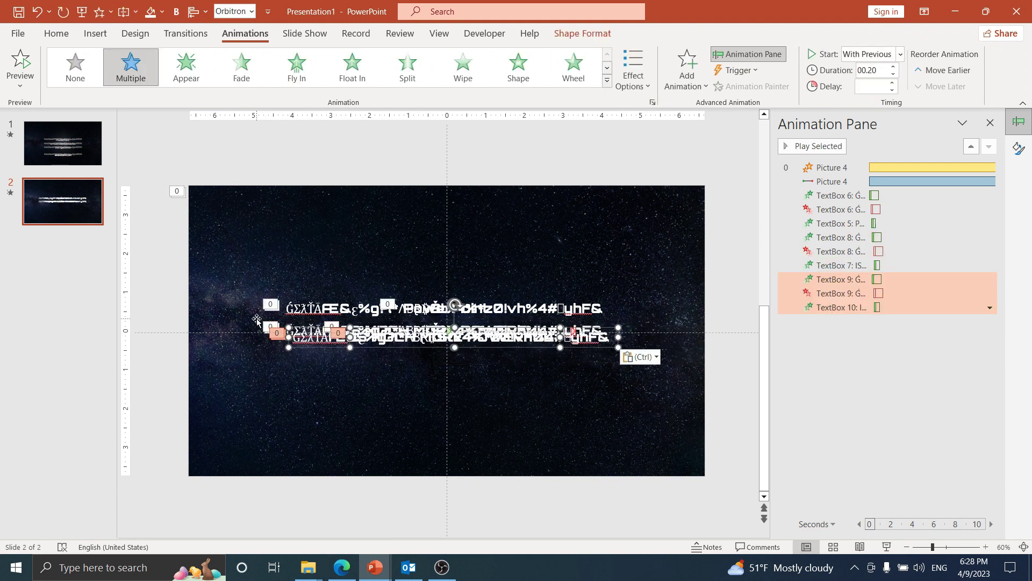
{"action": "left_click_drag", "start_coordinate": [496, 348], "coordinate": [491, 366]}
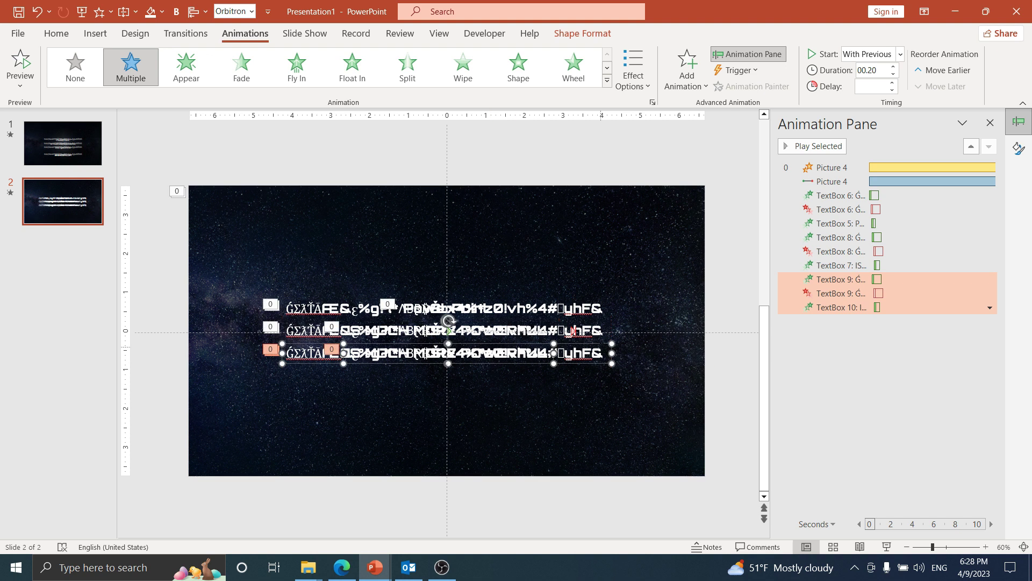
{"action": "left_click", "coordinate": [737, 390]}
Retype the copied text as THAN YOU THINK and place it over the third symbol line.
{"action": "left_click_drag", "start_coordinate": [610, 489], "coordinate": [338, 333]}
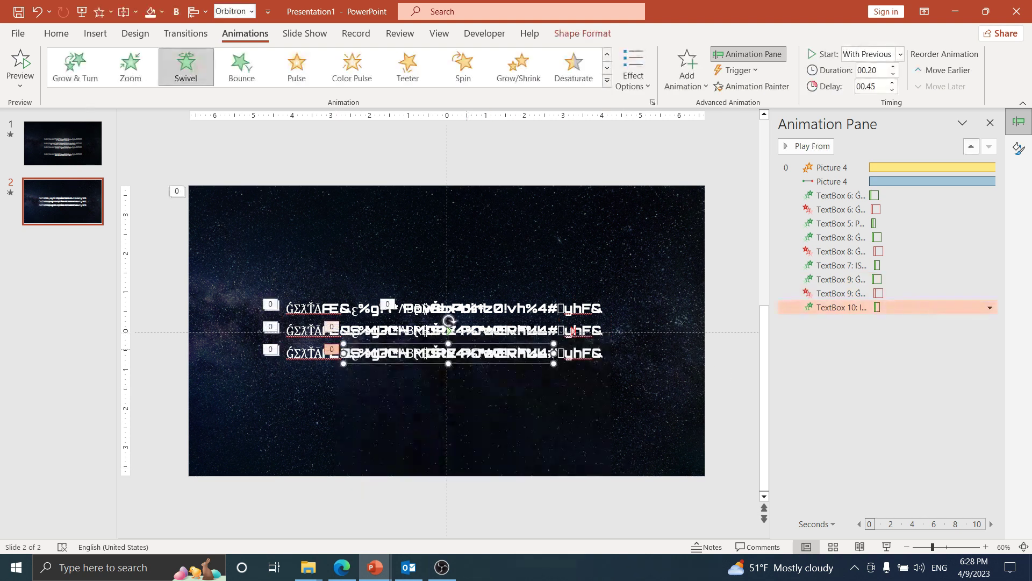
{"action": "left_click_drag", "start_coordinate": [485, 365], "coordinate": [486, 390]}
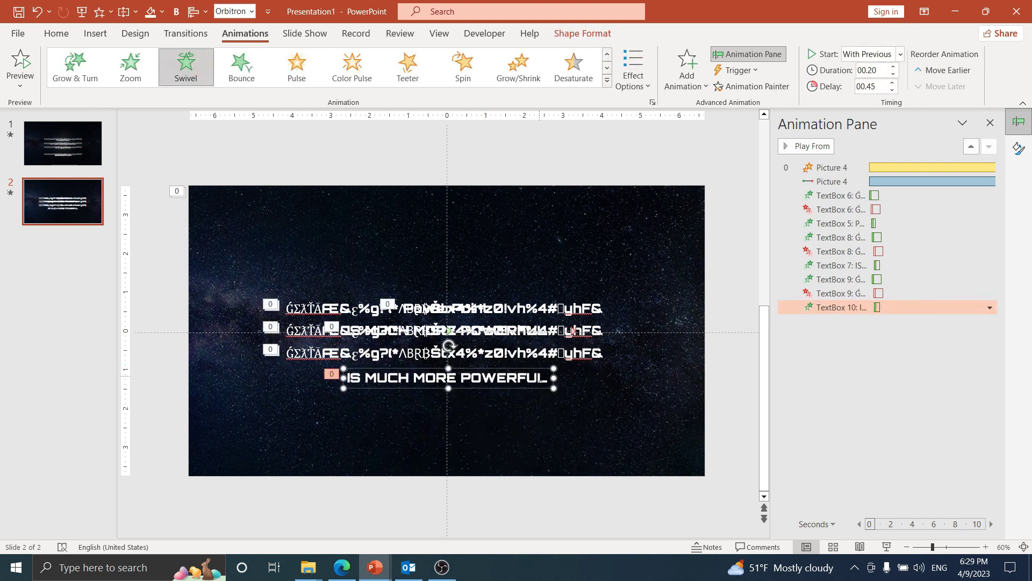
{"action": "key", "text": "F2"}
{"action": "left_click", "coordinate": [309, 383]}
{"action": "type", "text": "THAN YOU THIN"}
{"action": "key", "text": "BackSpace"}
{"action": "key", "text": "BackSpace"}
{"action": "type", "text": "INK"}
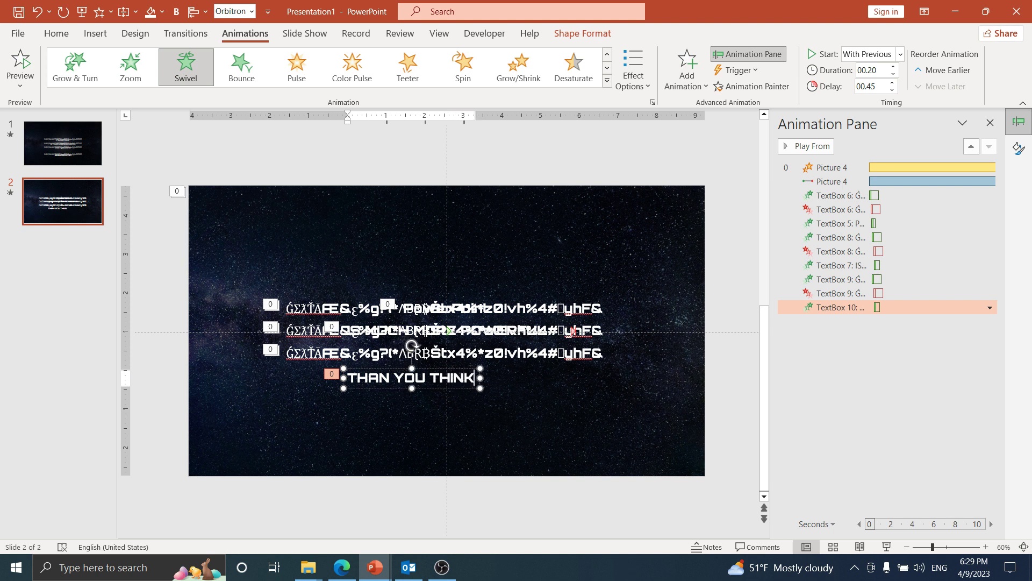
{"action": "left_click_drag", "start_coordinate": [460, 387], "coordinate": [500, 365]}
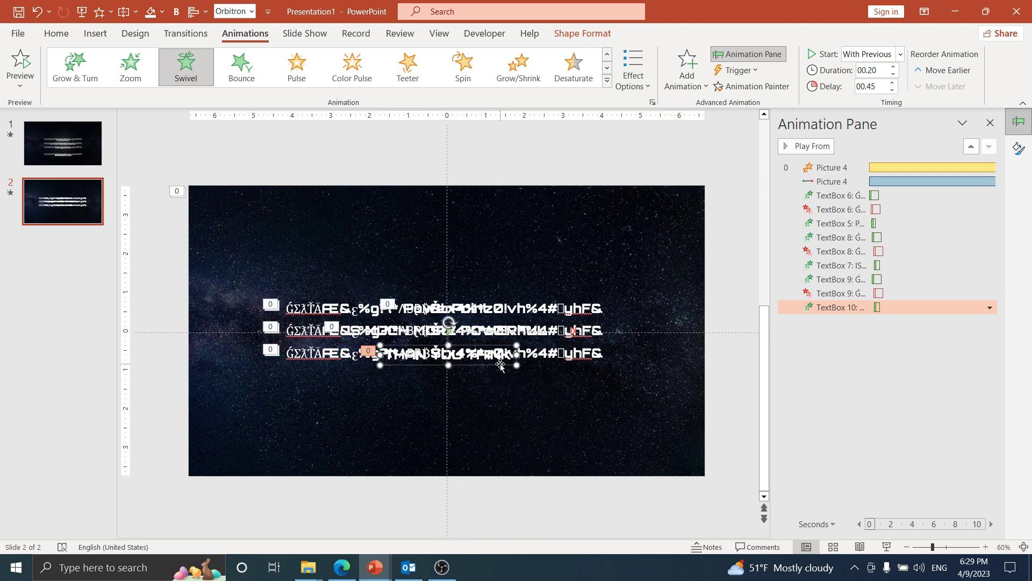
{"action": "key", "text": "Left"}
Set the third line's glitch entrance and exit delays to 0.50 s and 0.65 s.
{"action": "left_click", "coordinate": [848, 277]}
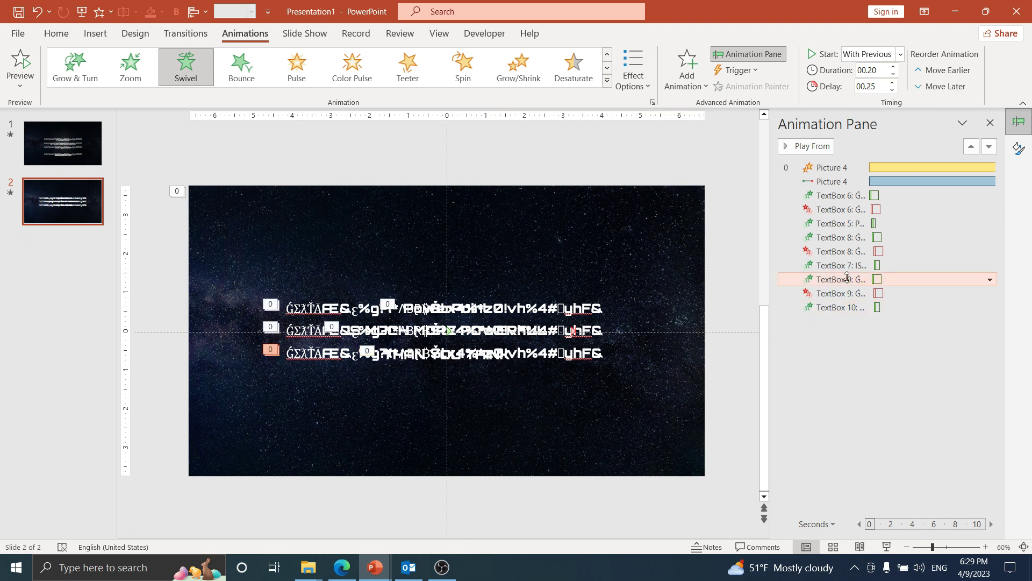
{"action": "left_click", "coordinate": [881, 88]}
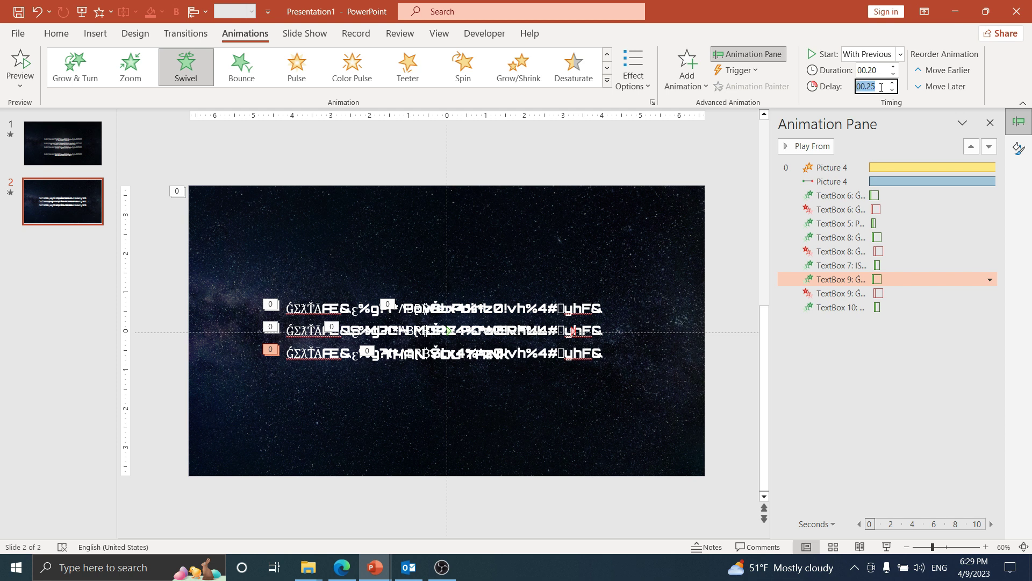
{"action": "type", "text": "05"}
{"action": "key", "text": "Return"}
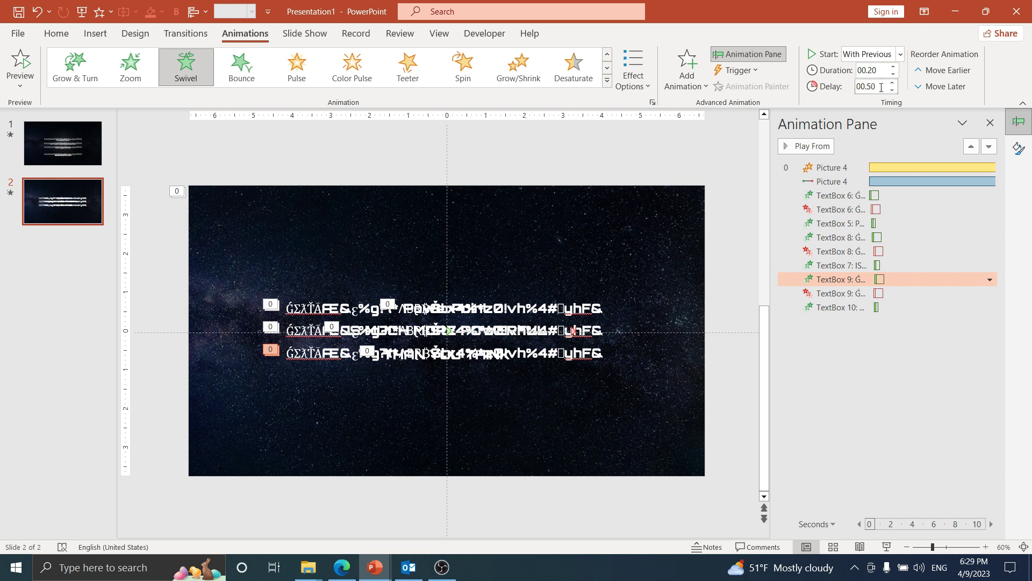
{"action": "left_click", "coordinate": [859, 210]}
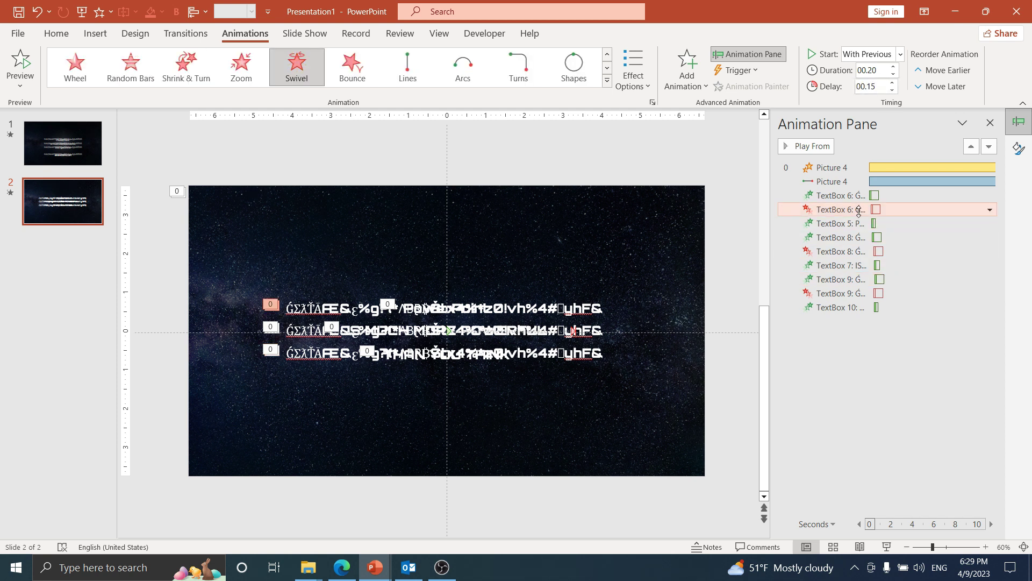
{"action": "left_click", "coordinate": [857, 294]}
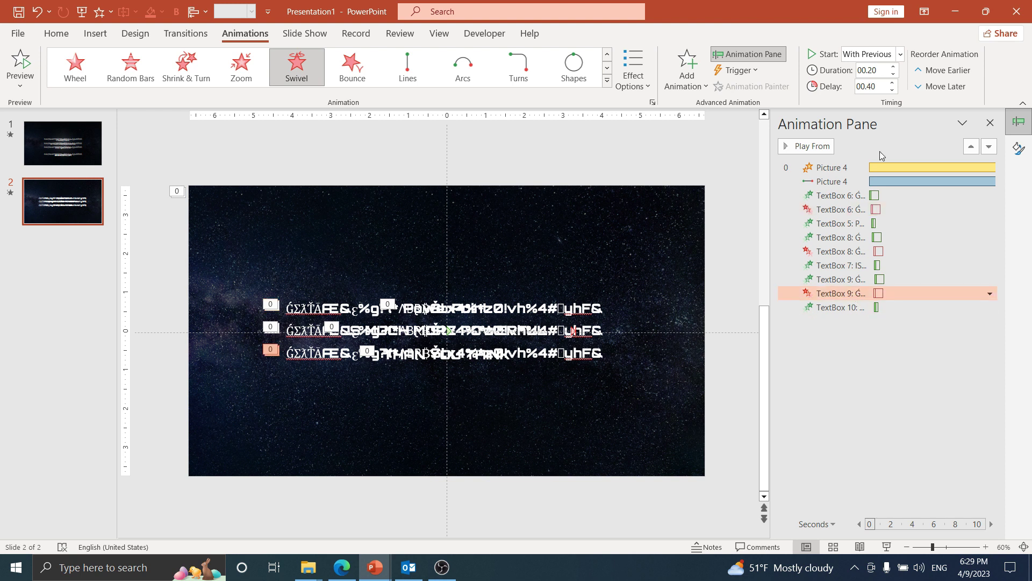
{"action": "left_click", "coordinate": [878, 86]}
{"action": "key", "text": "Return"}
Delay the THAN YOU THINK swivel by 0.70 s and preview the slide show.
{"action": "left_click", "coordinate": [856, 305]}
{"action": "left_click", "coordinate": [880, 86]}
{"action": "type", "text": "7"}
{"action": "key", "text": "Return"}
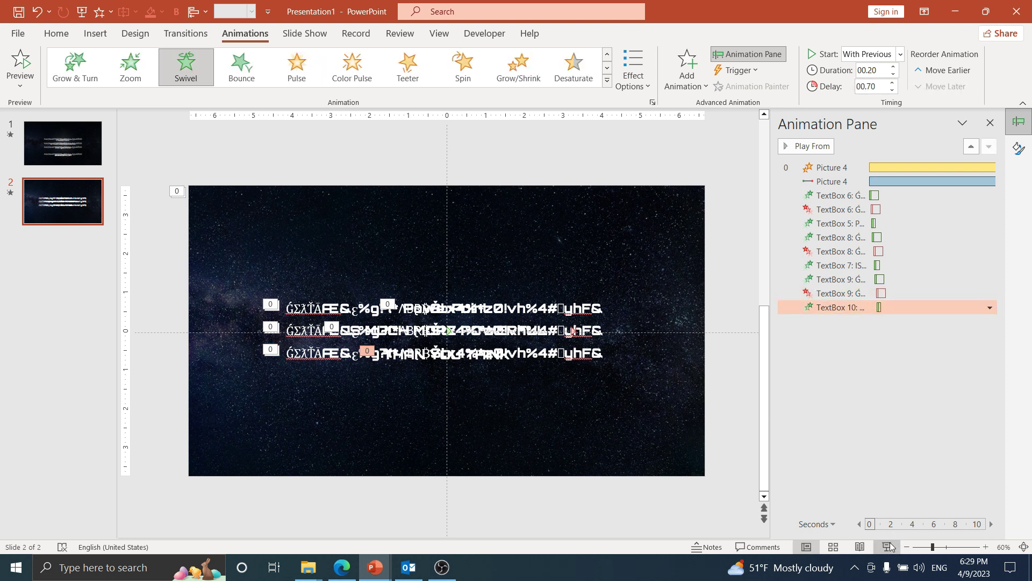
{"action": "left_click", "coordinate": [886, 547]}
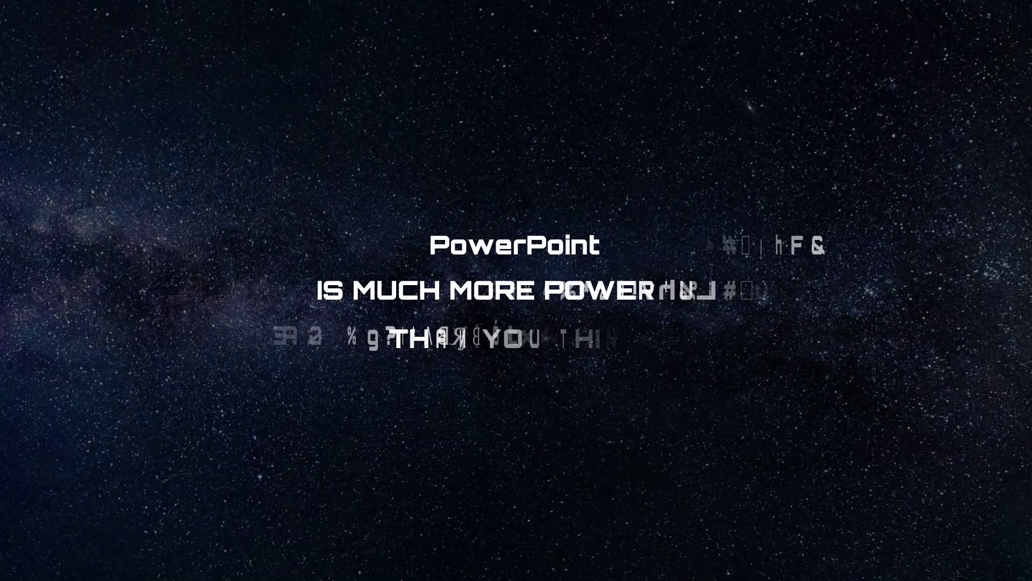
{"action": "key", "text": "Escape"}
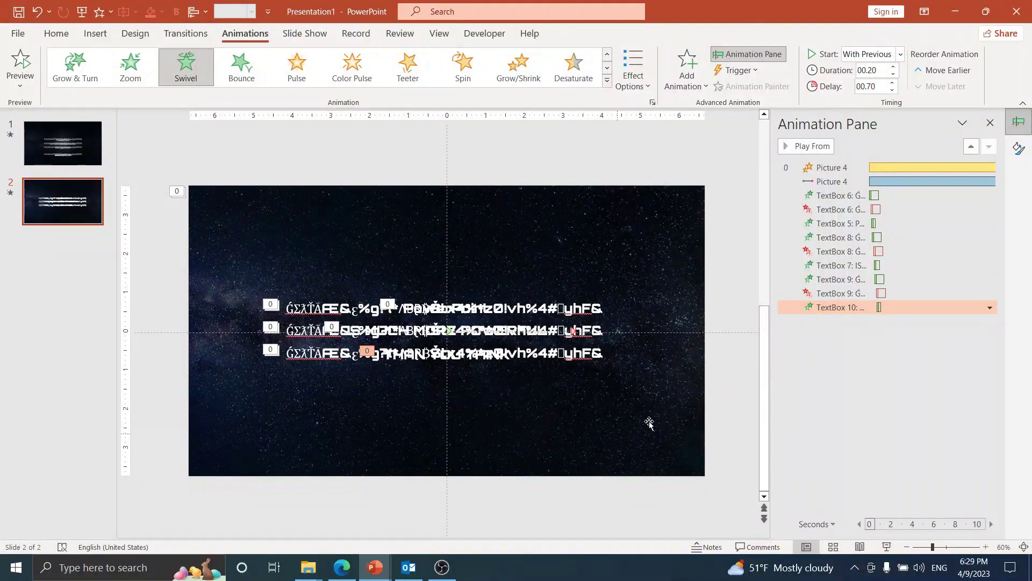
Duplicate the third line's text boxes below it and retype the copy as SKENDZA.COM.
{"action": "left_click_drag", "start_coordinate": [716, 404], "coordinate": [267, 340]}
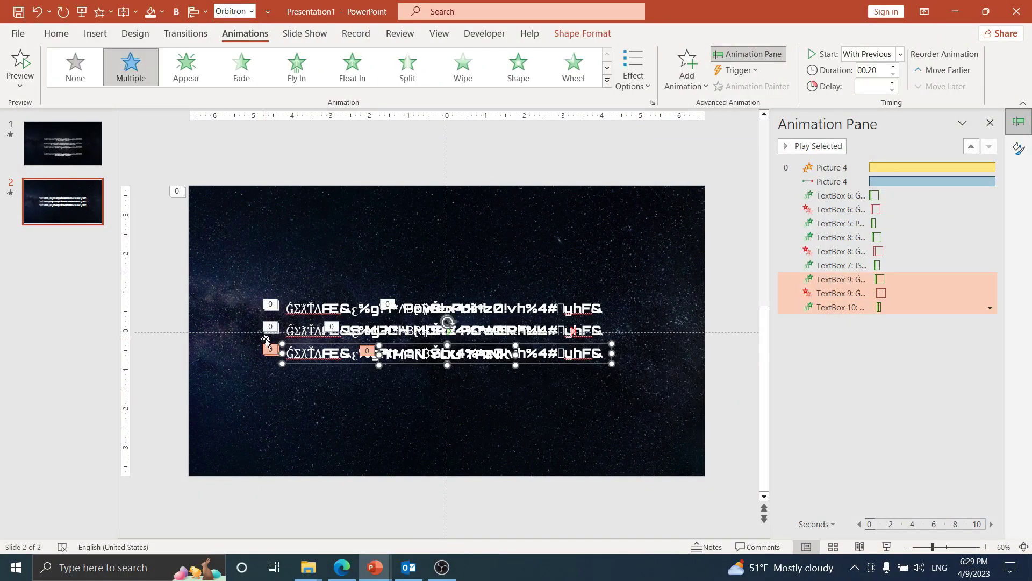
{"action": "key", "text": "ctrl+d"}
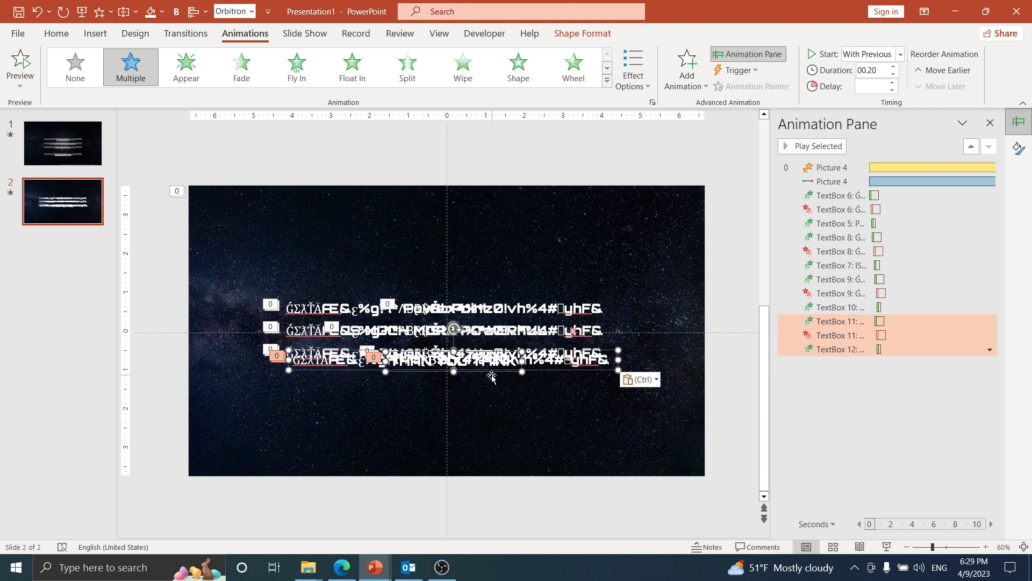
{"action": "left_click_drag", "start_coordinate": [488, 371], "coordinate": [483, 416]}
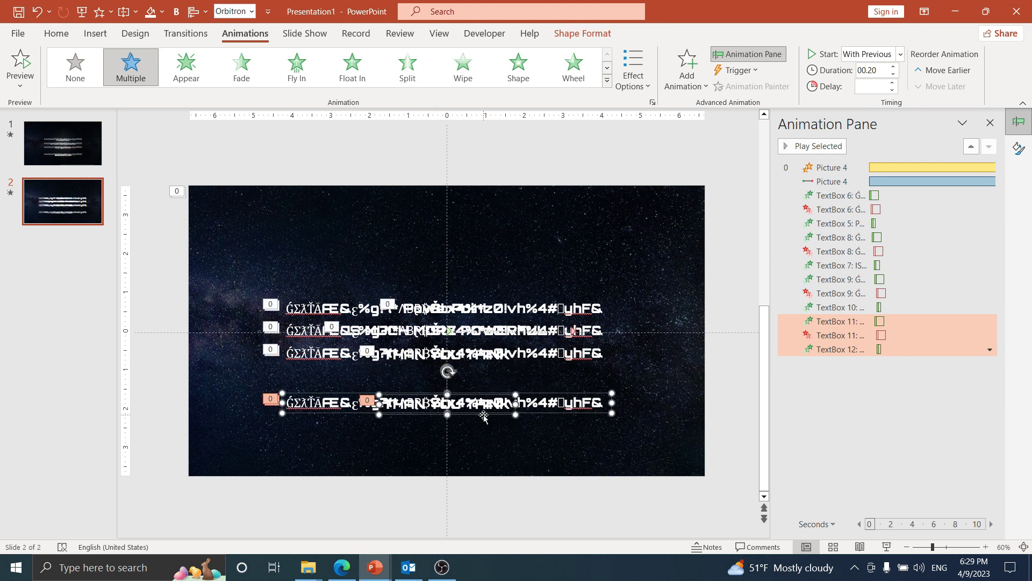
{"action": "left_click", "coordinate": [520, 427]}
{"action": "left_click", "coordinate": [476, 404]}
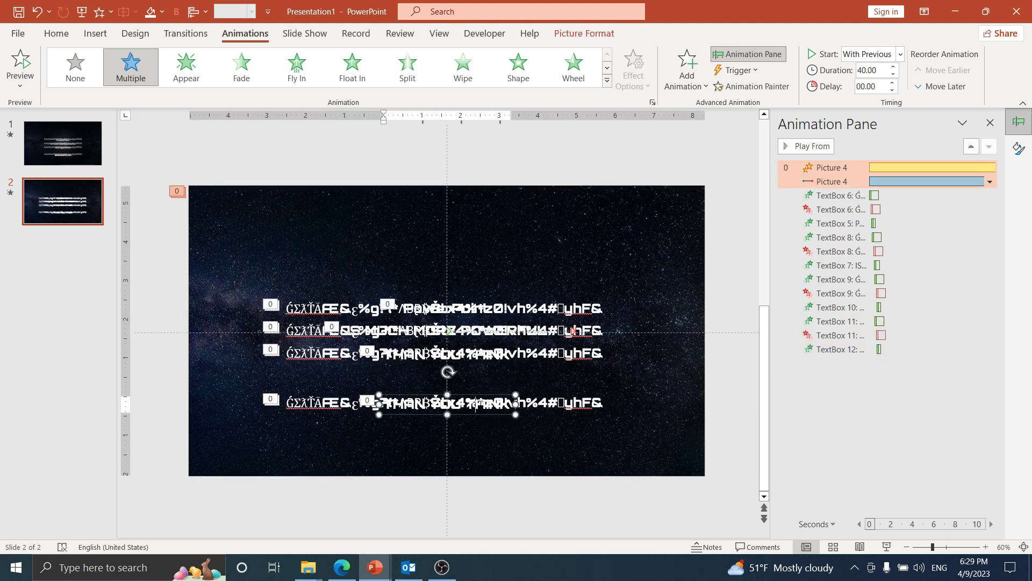
{"action": "mouse_move", "coordinate": [480, 414]}
{"action": "left_mouse_down"}
{"action": "mouse_move", "coordinate": [480, 432]}
{"action": "mouse_move", "coordinate": [365, 419]}
{"action": "left_mouse_up"}
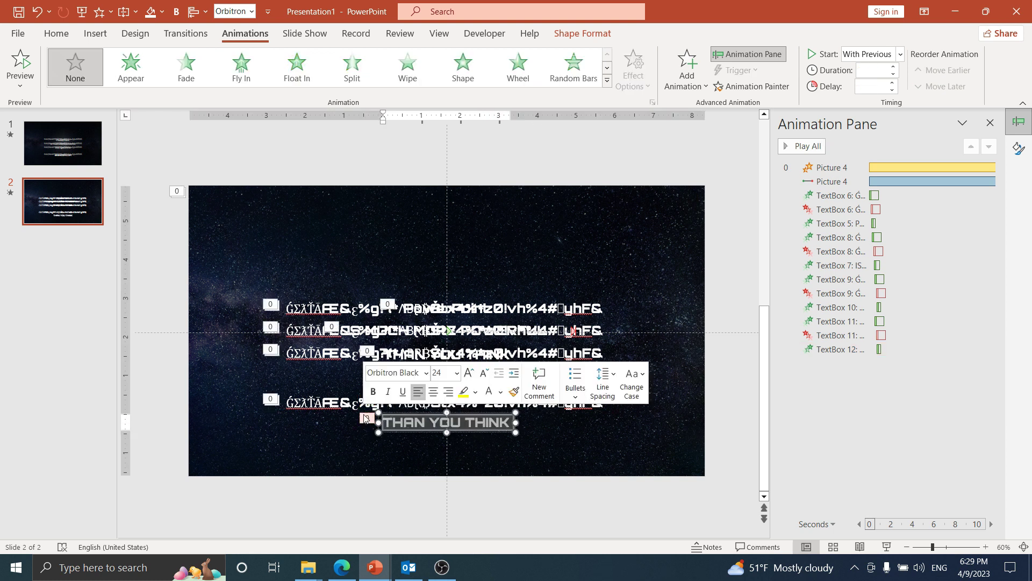
{"action": "type", "text": "SKENDZA.COM"}
{"action": "left_click_drag", "start_coordinate": [472, 432], "coordinate": [482, 415]}
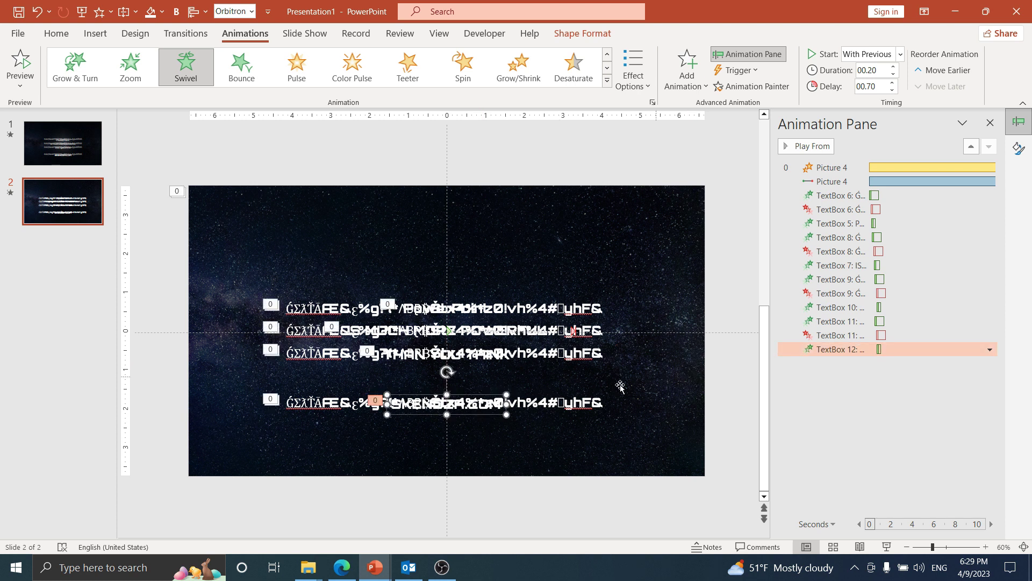
Set the fourth line's entrance, exit and swivel delays to 0.75, 0.70 and 0.95 s.
{"action": "left_click", "coordinate": [858, 322]}
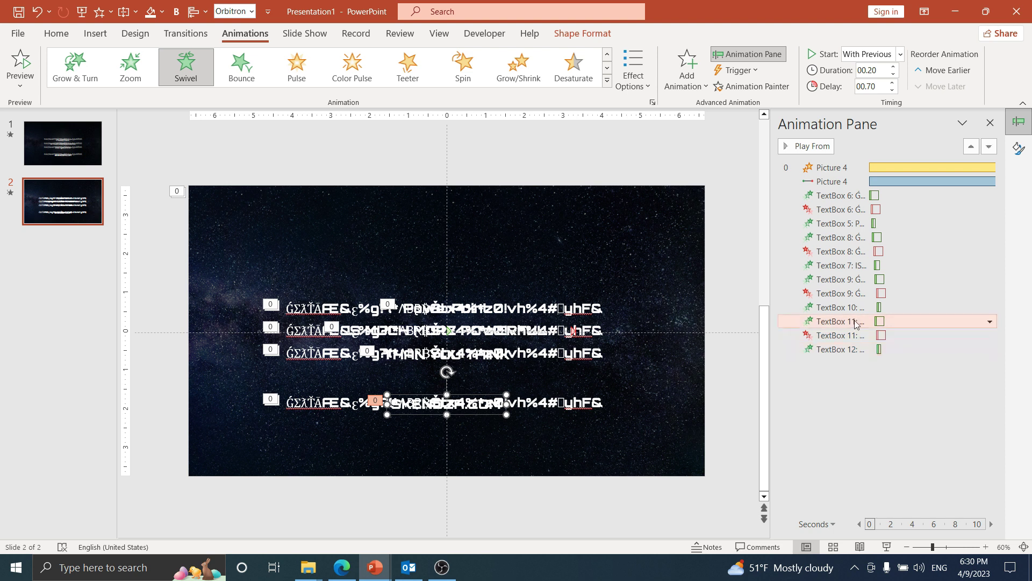
{"action": "double_click", "coordinate": [882, 86]}
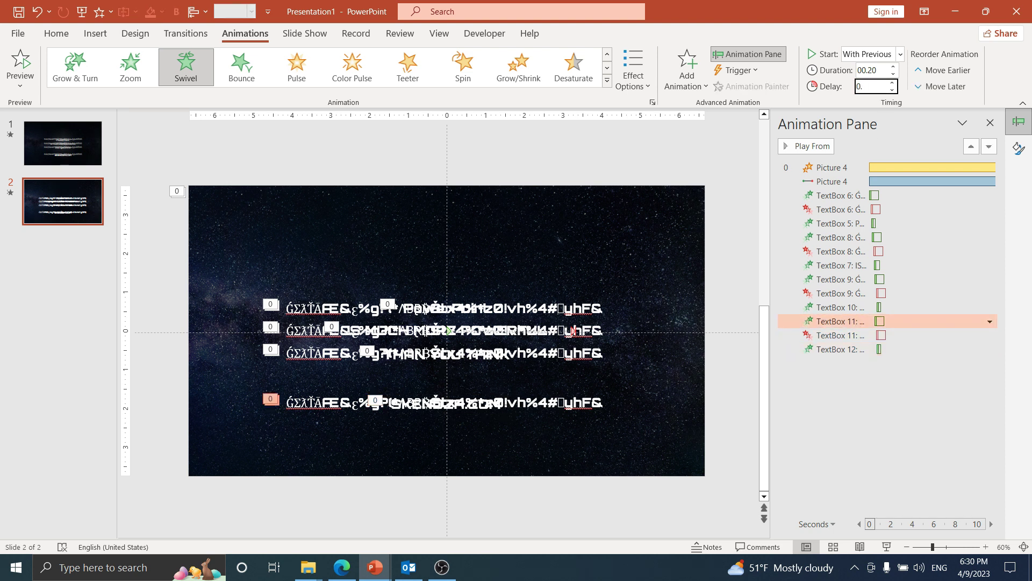
{"action": "type", "text": "75"}
{"action": "key", "text": "Return"}
{"action": "left_click", "coordinate": [864, 334]}
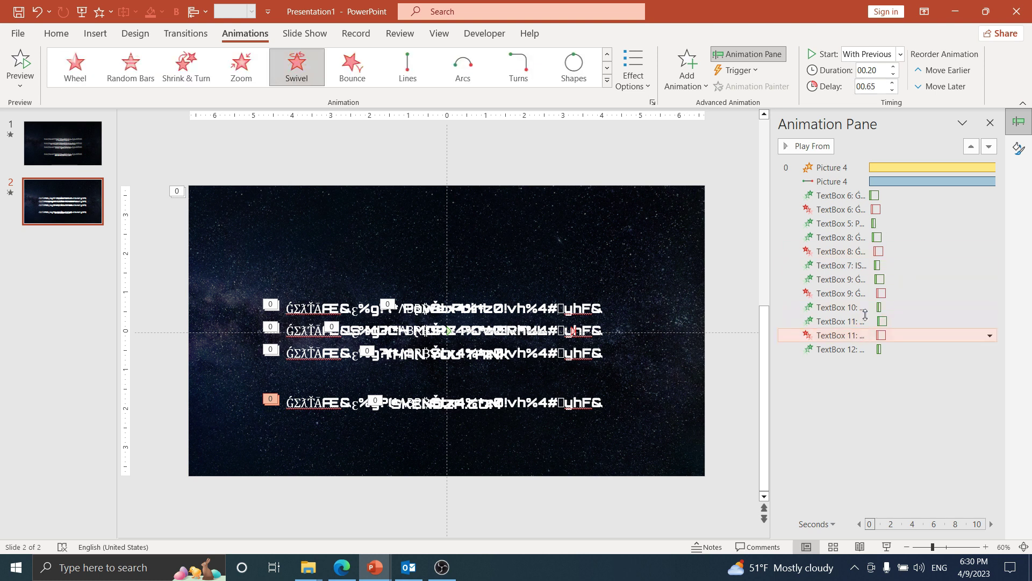
{"action": "double_click", "coordinate": [880, 86]}
{"action": "type", "text": "7"}
{"action": "key", "text": "Return"}
{"action": "double_click", "coordinate": [880, 86]}
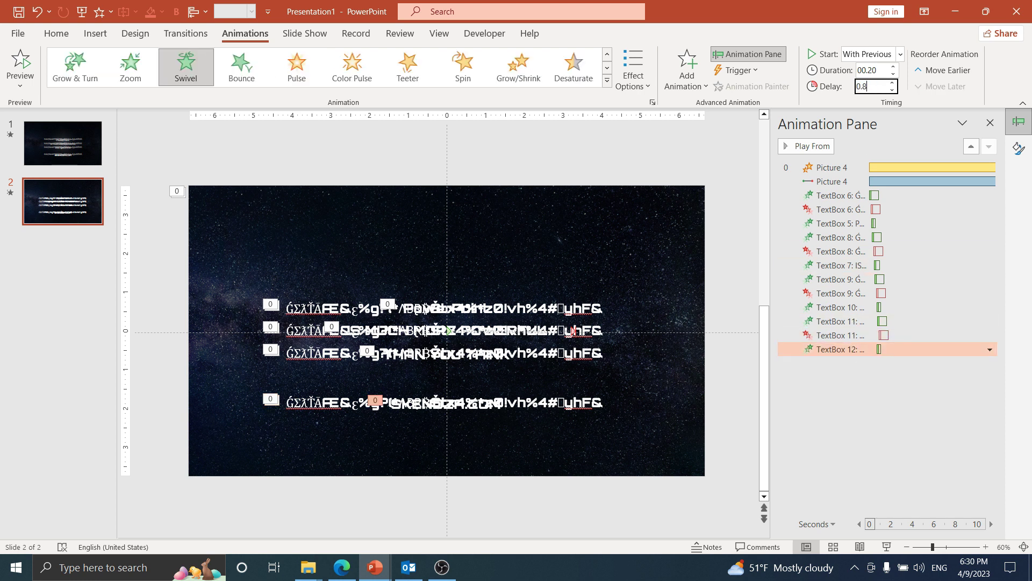
{"action": "type", "text": "5"}
{"action": "key", "text": "Return"}
Inspect the SKENDZA.COM swivel's timing settings without changes, then play the slide show.
{"action": "left_click", "coordinate": [990, 349]}
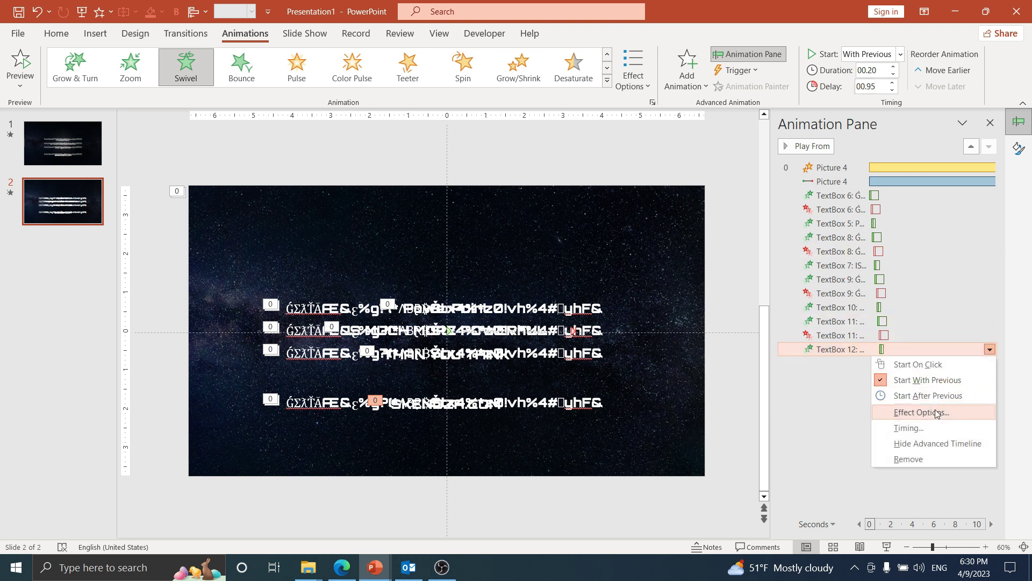
{"action": "left_click", "coordinate": [908, 410]}
{"action": "left_click", "coordinate": [452, 200]}
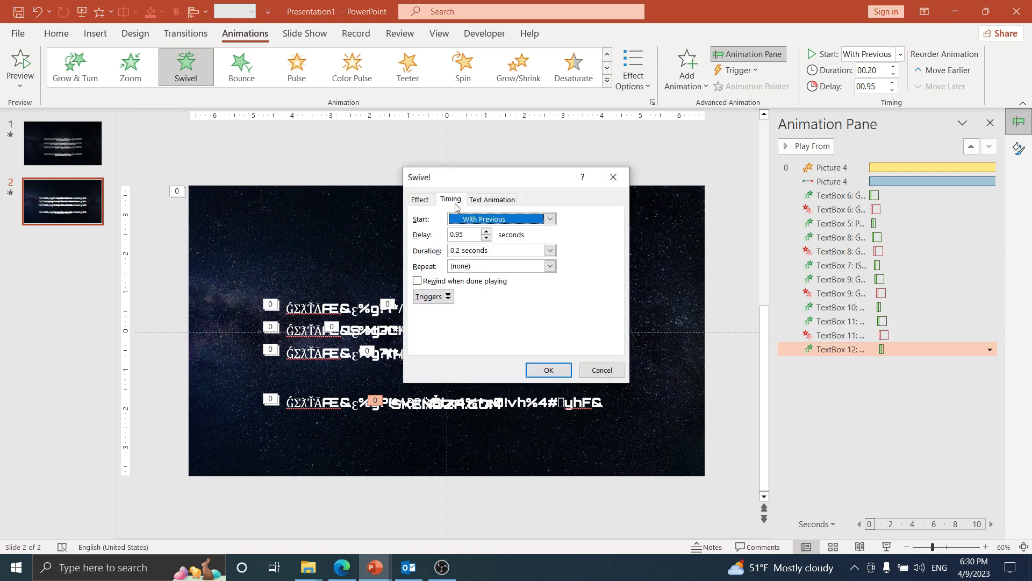
{"action": "left_click", "coordinate": [597, 370]}
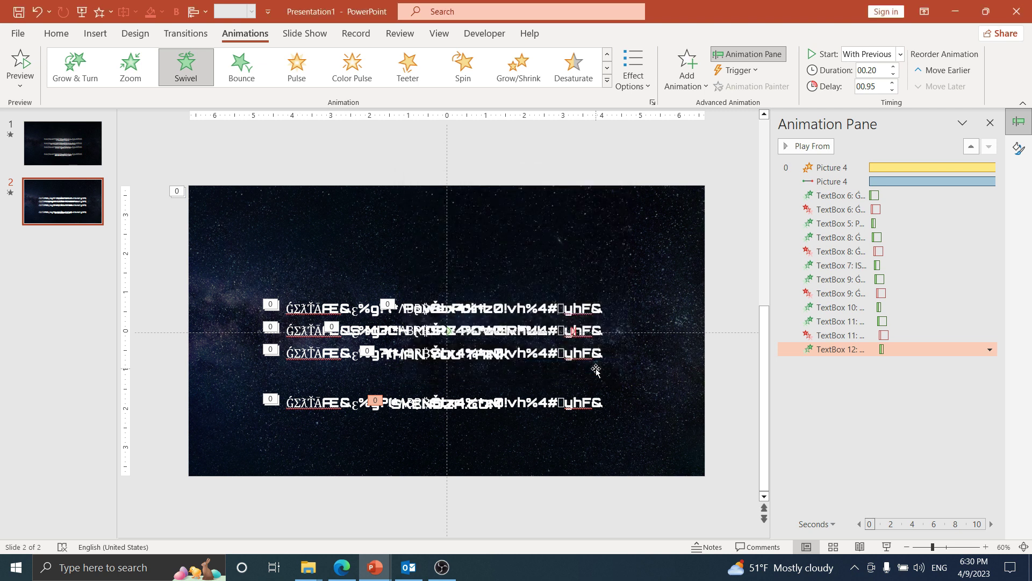
{"action": "left_click", "coordinate": [886, 547]}
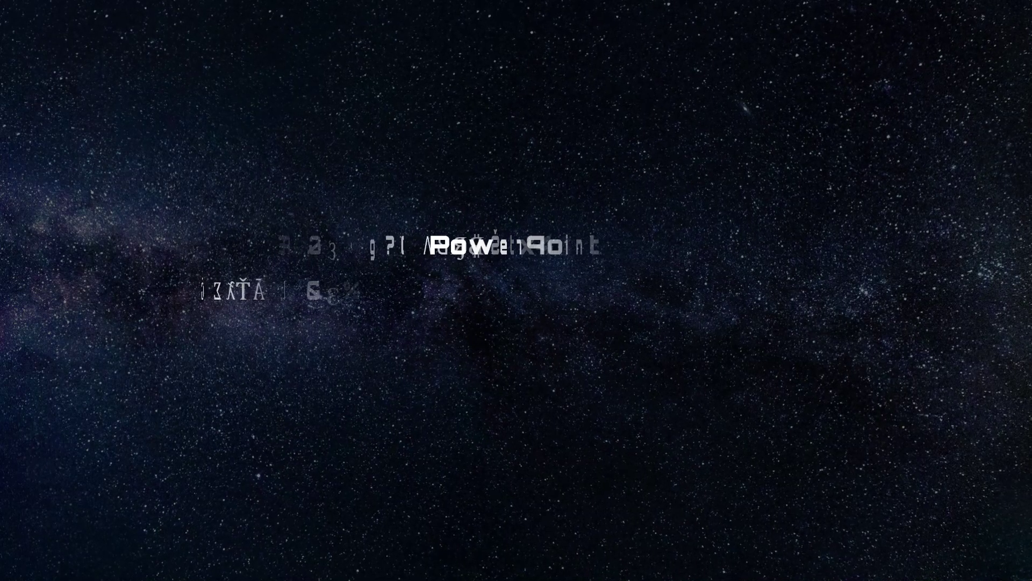
Change the fourth line's entrance and exit delays to 1.00 s and 1.15 s.
{"action": "key", "text": "Escape"}
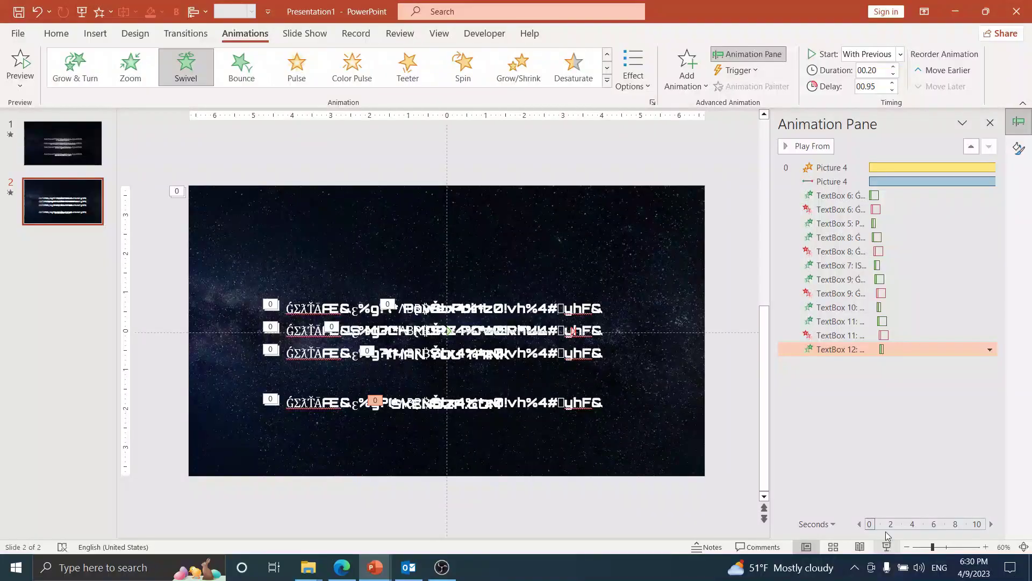
{"action": "left_click", "coordinate": [860, 322]}
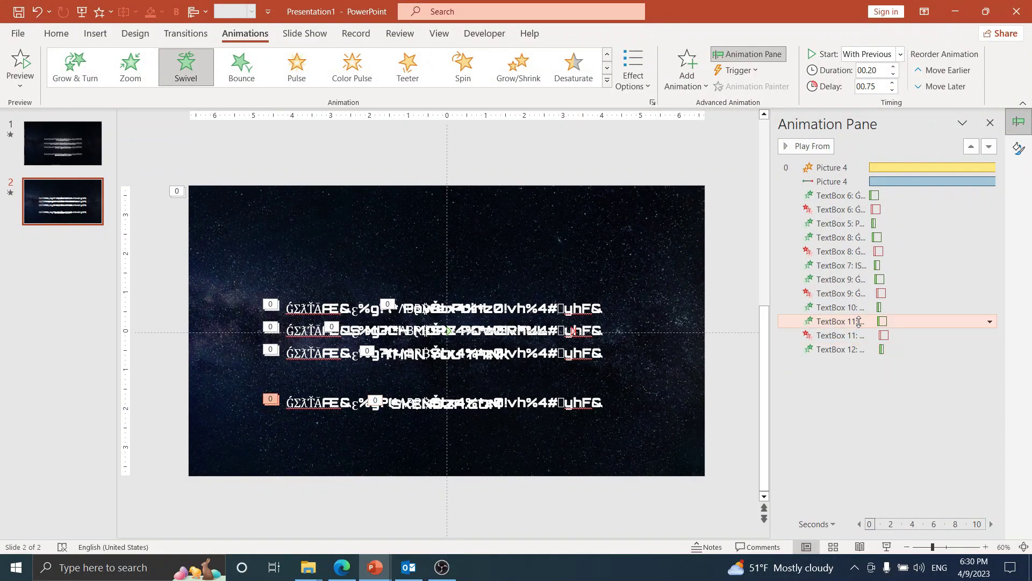
{"action": "left_click", "coordinate": [878, 87]}
{"action": "type", "text": "1"}
{"action": "key", "text": "Return"}
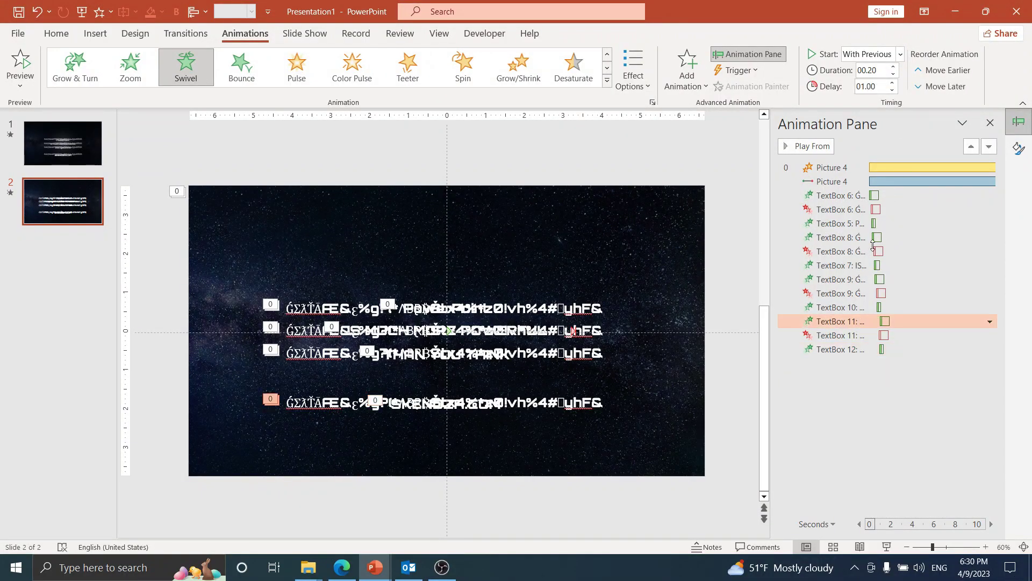
{"action": "left_click", "coordinate": [863, 336]}
{"action": "left_click", "coordinate": [881, 85]}
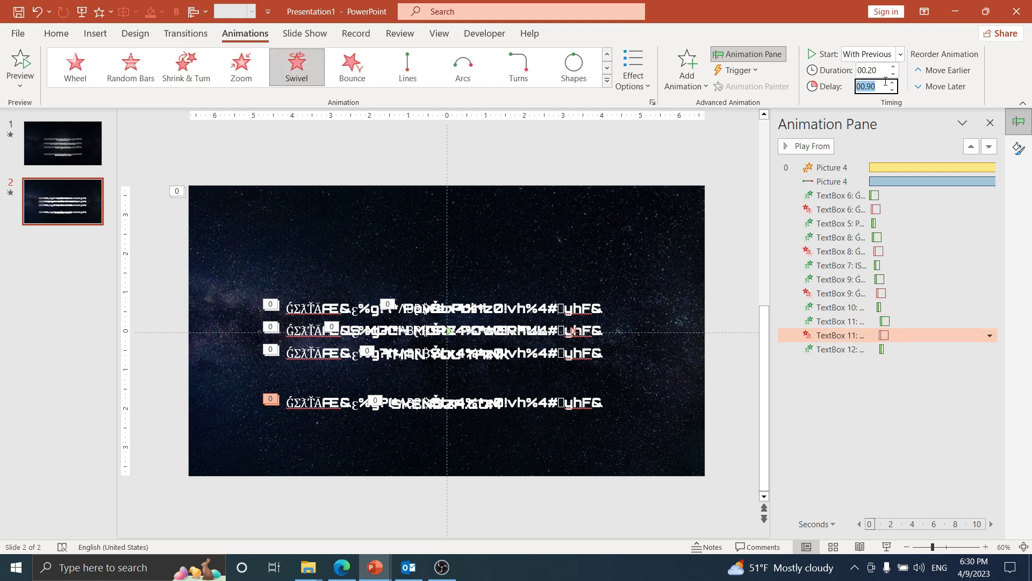
{"action": "type", "text": "5"}
{"action": "key", "text": "Return"}
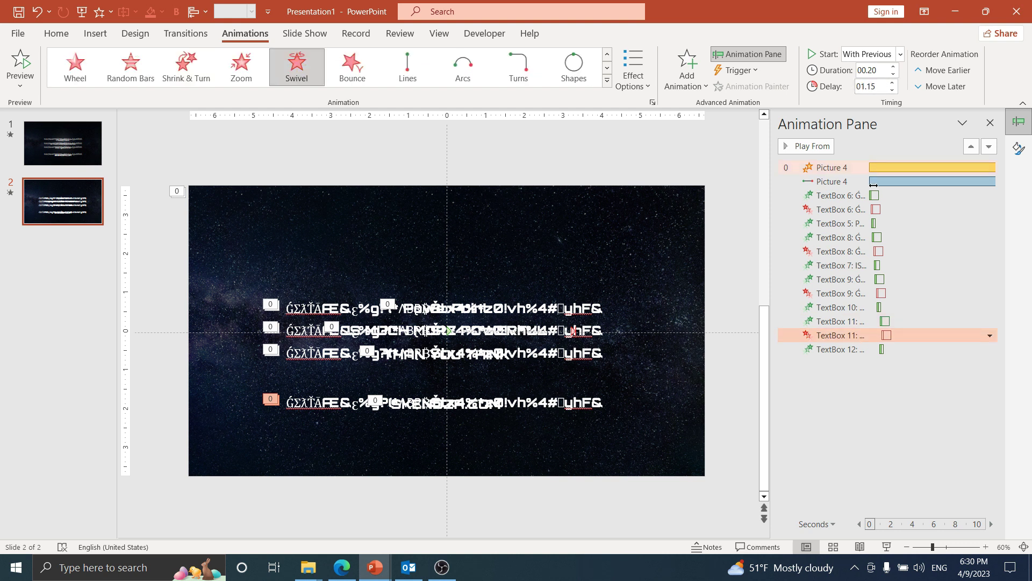
Set the SKENDZA.COM swivel delay to 1.25 s and preview the slide show.
{"action": "left_click", "coordinate": [856, 348]}
{"action": "left_click", "coordinate": [879, 88]}
{"action": "key", "text": "Return"}
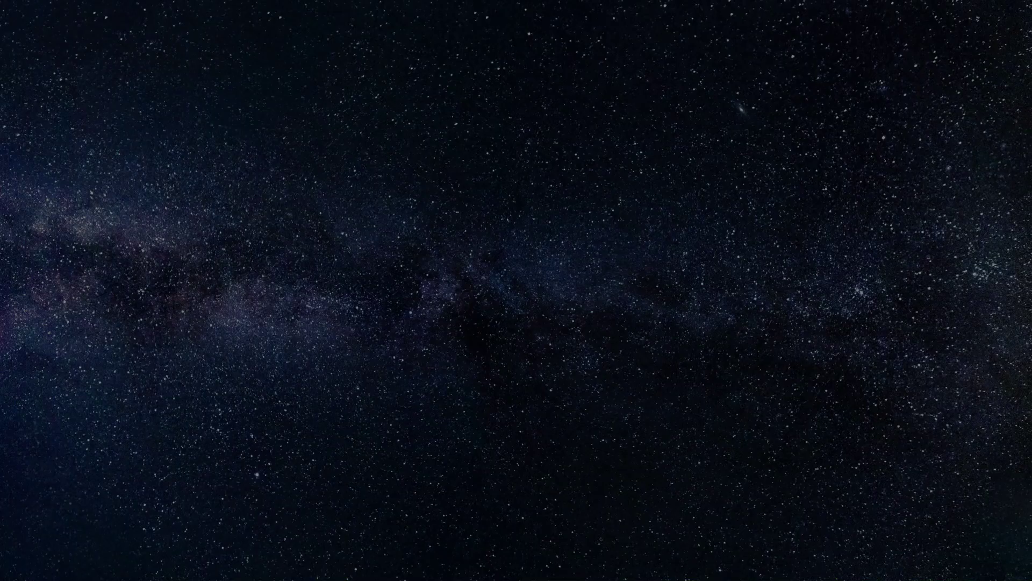
{"action": "left_click", "coordinate": [887, 547]}
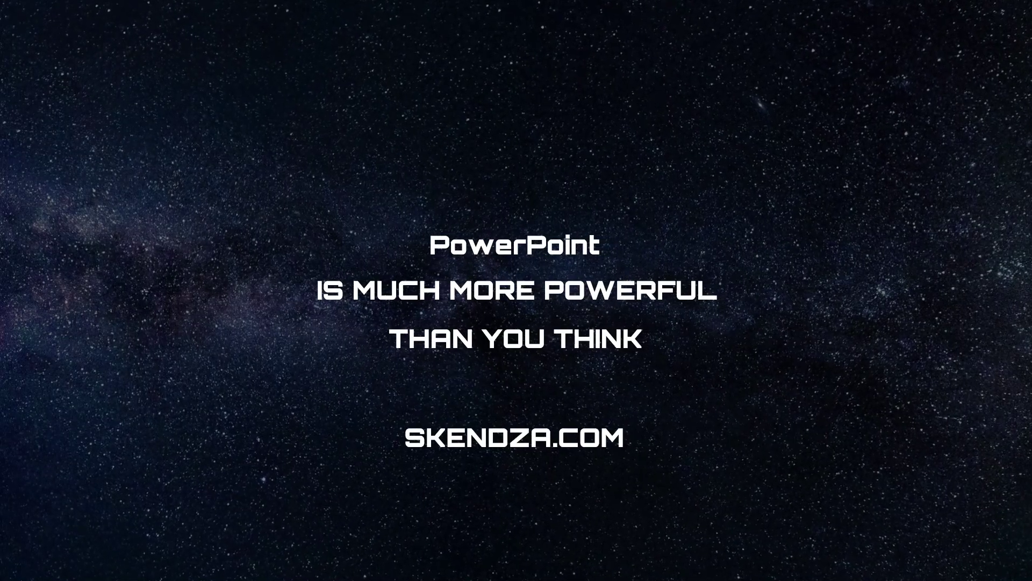
{"action": "key", "text": "Escape"}
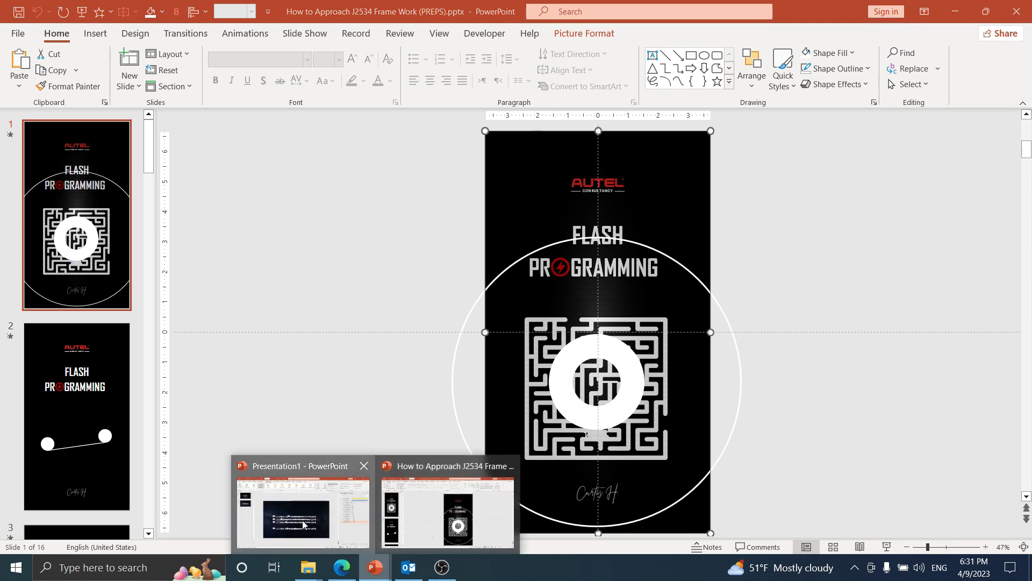
Paste the glow picture into the starry presentation and stretch it to cover the slide.
{"action": "mouse_move", "coordinate": [374, 566]}
{"action": "left_click", "coordinate": [304, 524]}
{"action": "key", "text": "ctrl+v"}
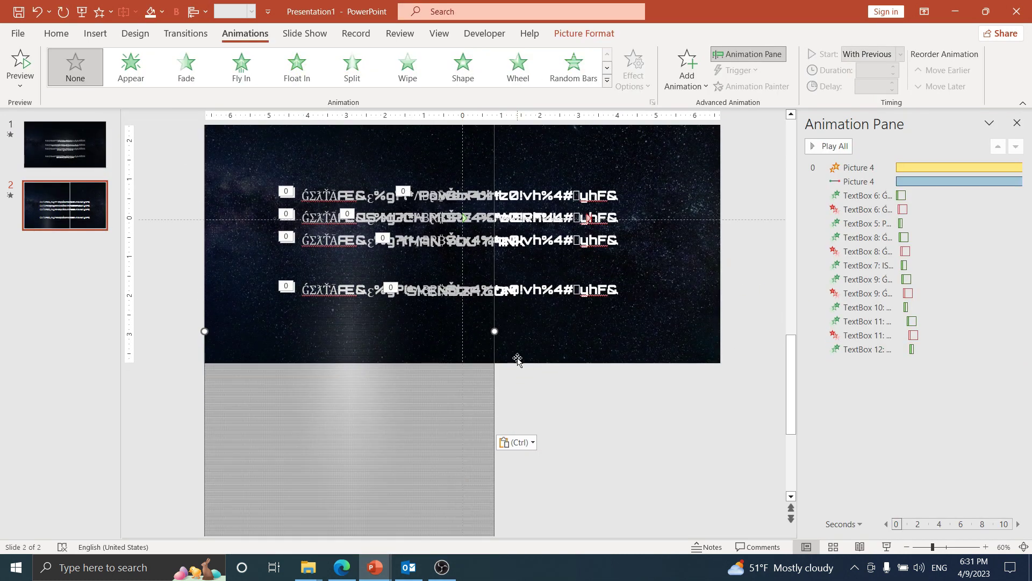
{"action": "left_click_drag", "start_coordinate": [495, 331], "coordinate": [721, 317]}
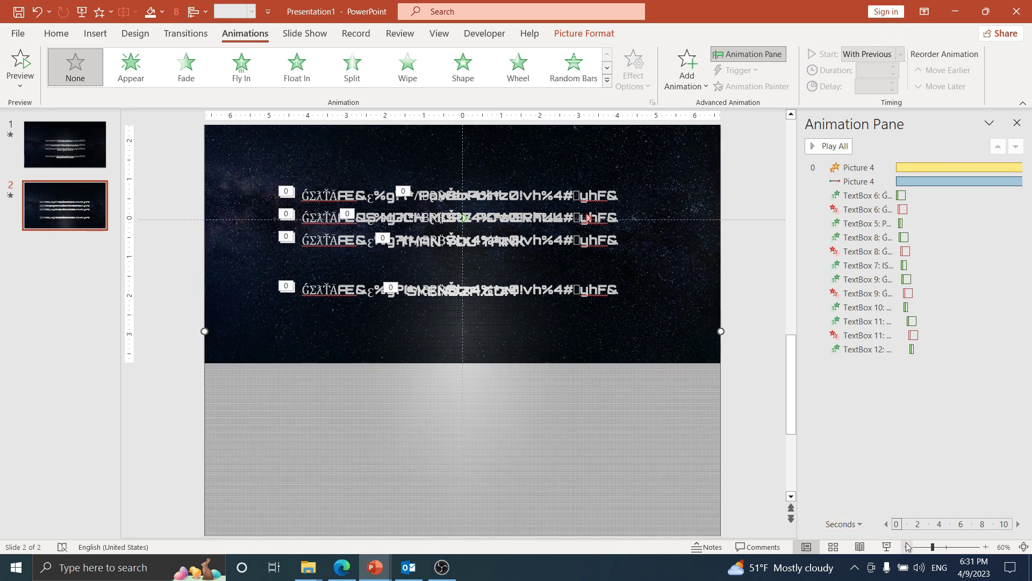
{"action": "left_click", "coordinate": [908, 546]}
{"action": "left_click", "coordinate": [908, 546]}
{"action": "left_click", "coordinate": [907, 546]}
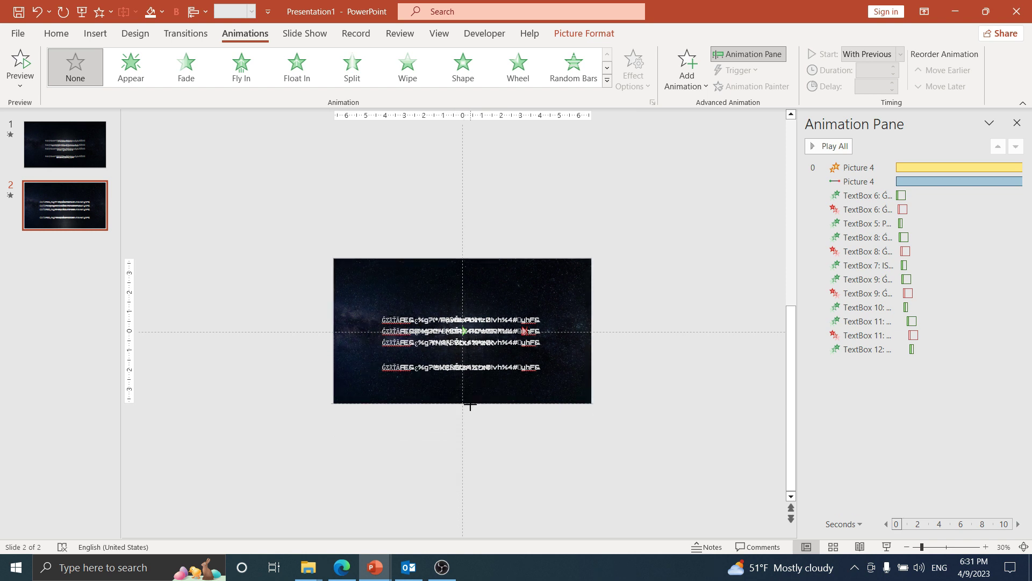
{"action": "left_click_drag", "start_coordinate": [464, 516], "coordinate": [463, 404]}
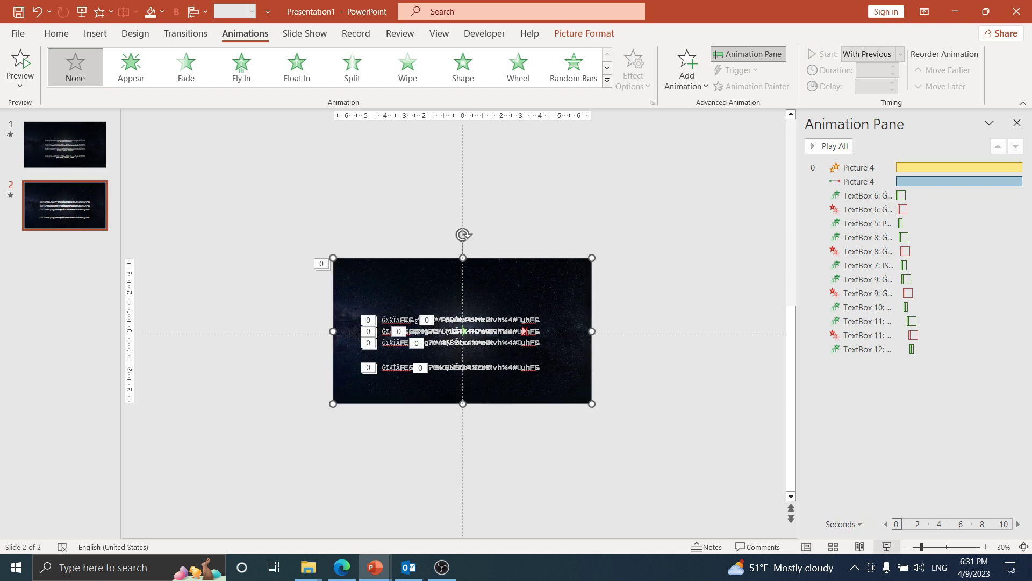
Preview the slide show, view the picture formatting options, and play the show again.
{"action": "left_click", "coordinate": [885, 547]}
{"action": "key", "text": "Escape"}
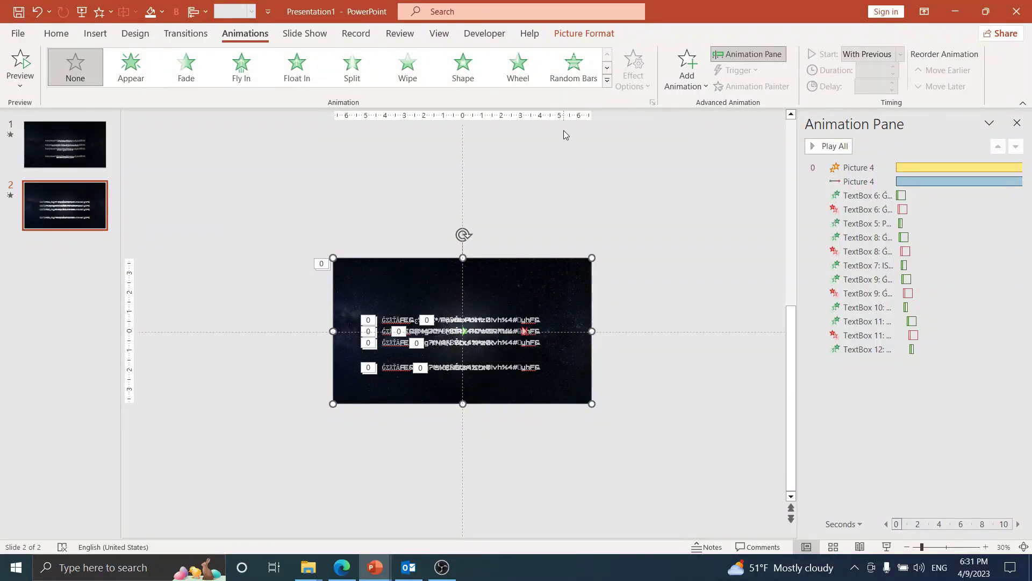
{"action": "left_click", "coordinate": [584, 34]}
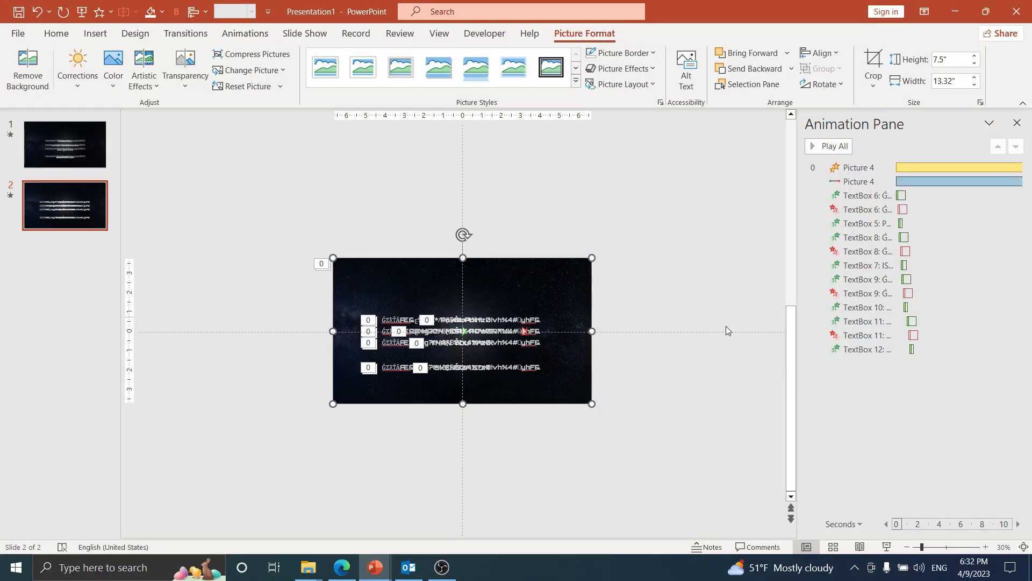
{"action": "left_click", "coordinate": [887, 547]}
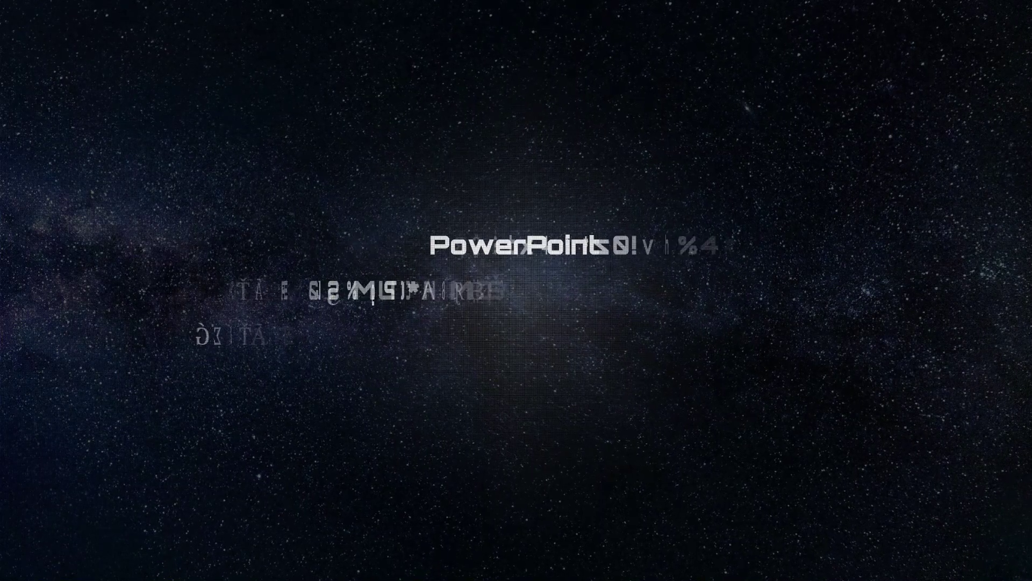